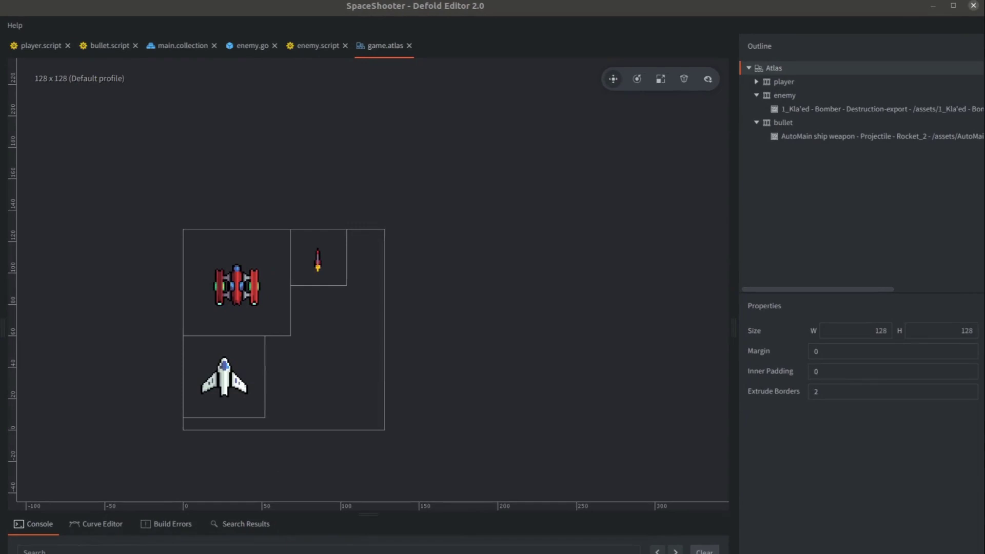
# Step: Select the Atlas root node in game.atlas's Outline panel
pyautogui.click(779, 81)
# Step: Add a new animation group to the atlas holding the seven Bomber destruction frames
pyautogui.rightClick(778, 71)
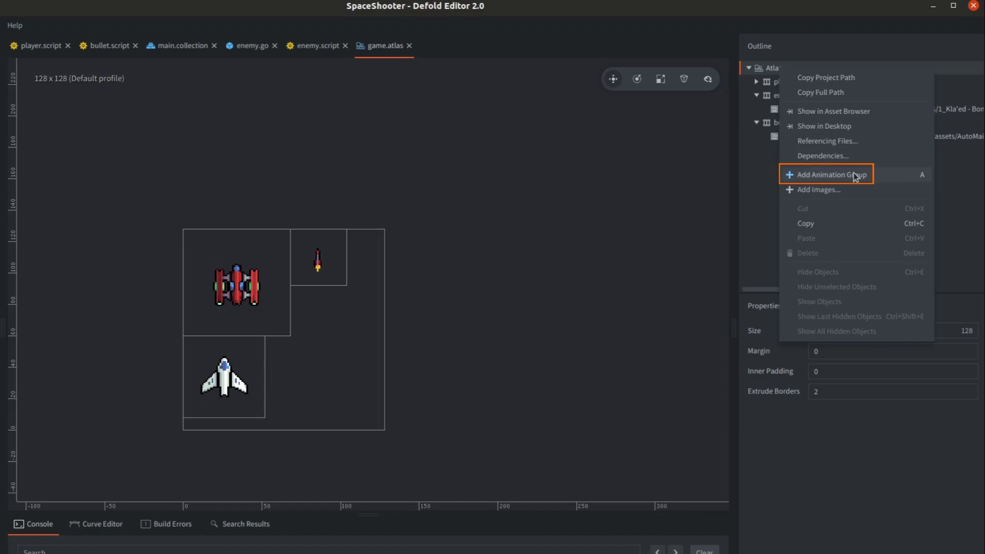
pyautogui.click(886, 177)
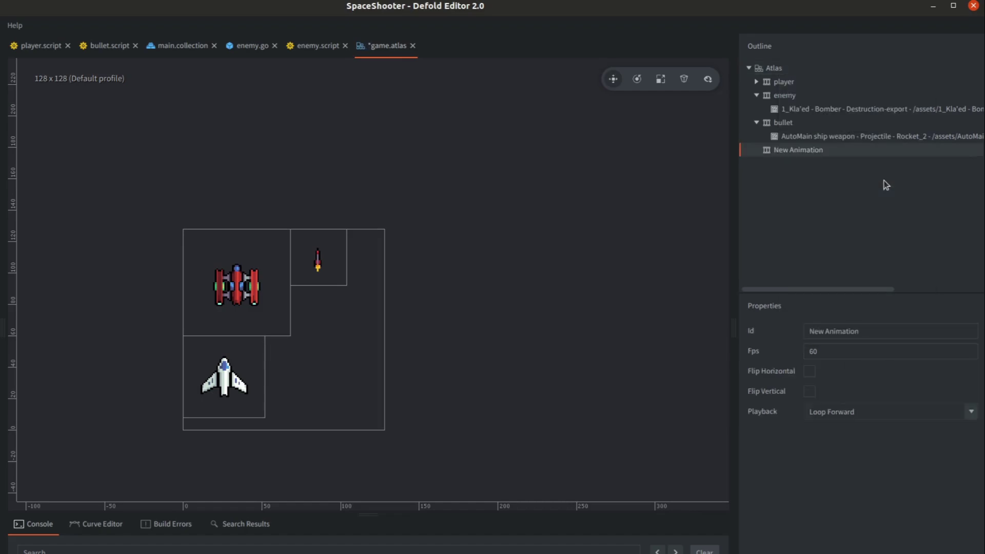
pyautogui.rightClick(793, 156)
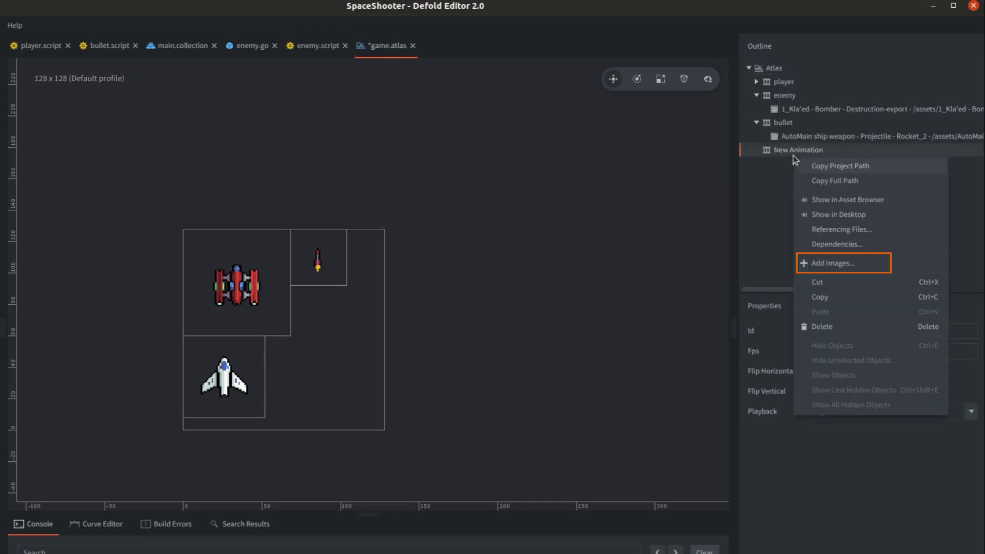
pyautogui.click(839, 266)
pyautogui.click(231, 136)
pyautogui.keyDown('shift'); pyautogui.click(228, 235); pyautogui.keyUp('shift')
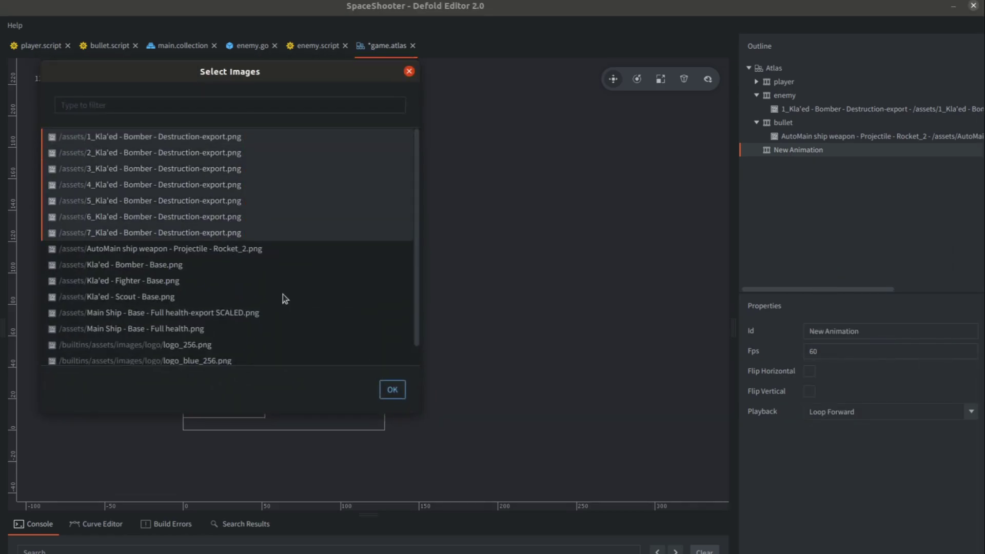
pyautogui.click(393, 390)
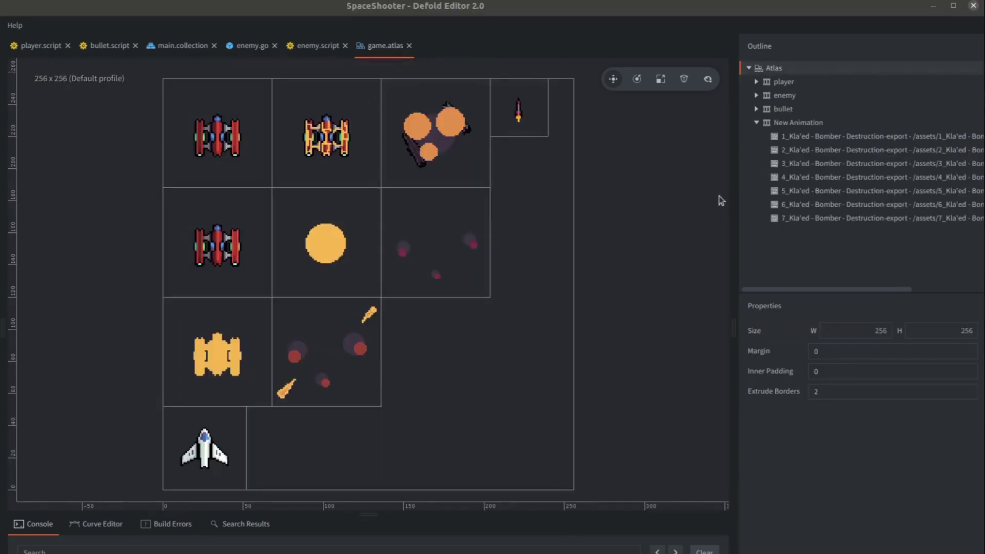
# Step: Try reordering and duplicating the seventh destruction frame, leaving the frame order unchanged
pyautogui.click(827, 137)
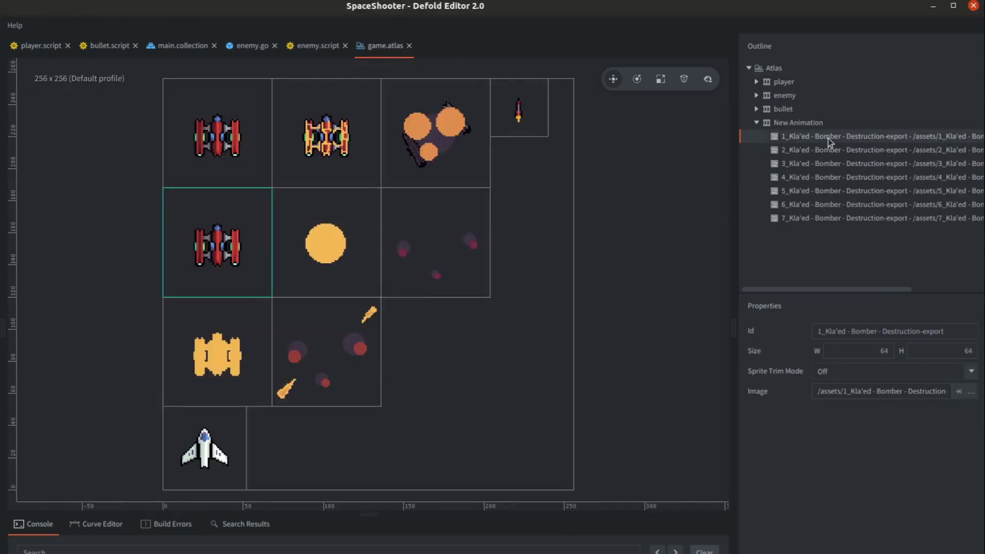
pyautogui.click(811, 220)
pyautogui.hotkey('alt', 'Up')
pyautogui.hotkey('alt', 'Up')
pyautogui.hotkey('alt', 'Up')
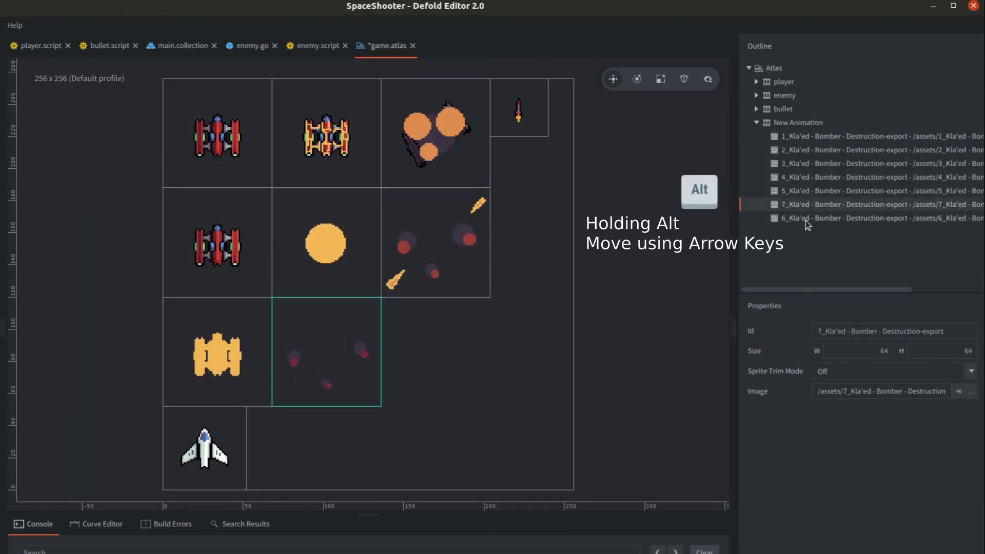
pyautogui.hotkey('alt', 'Down')
pyautogui.hotkey('alt', 'Down')
pyautogui.hotkey('alt', 'Down')
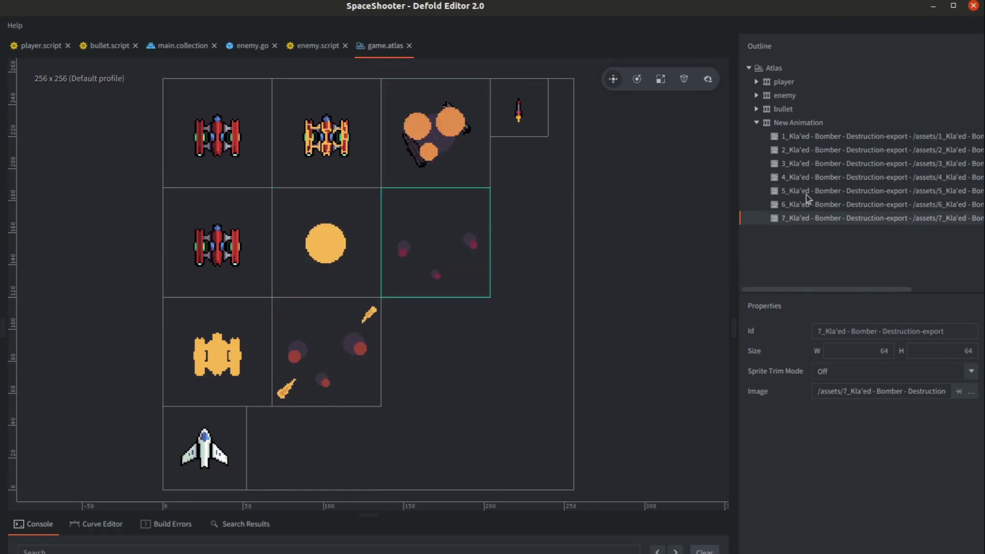
pyautogui.hotkey('ctrl', 'd')
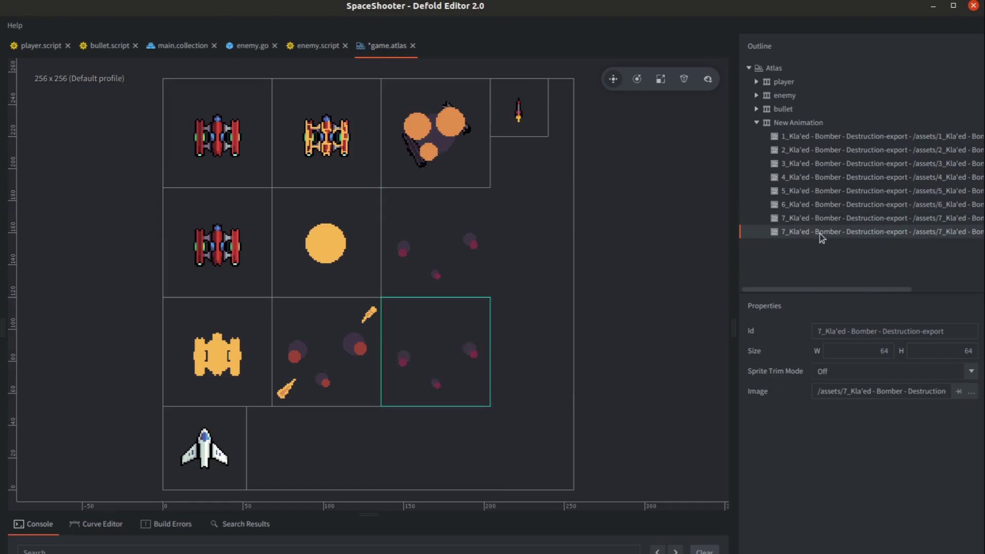
pyautogui.press('Delete')
# Step: Preview the new group, rename it enemy_death and set Playback to Once Forward
pyautogui.click(796, 123)
pyautogui.press('space')
pyautogui.click(844, 330)
pyautogui.write('enemy_death')
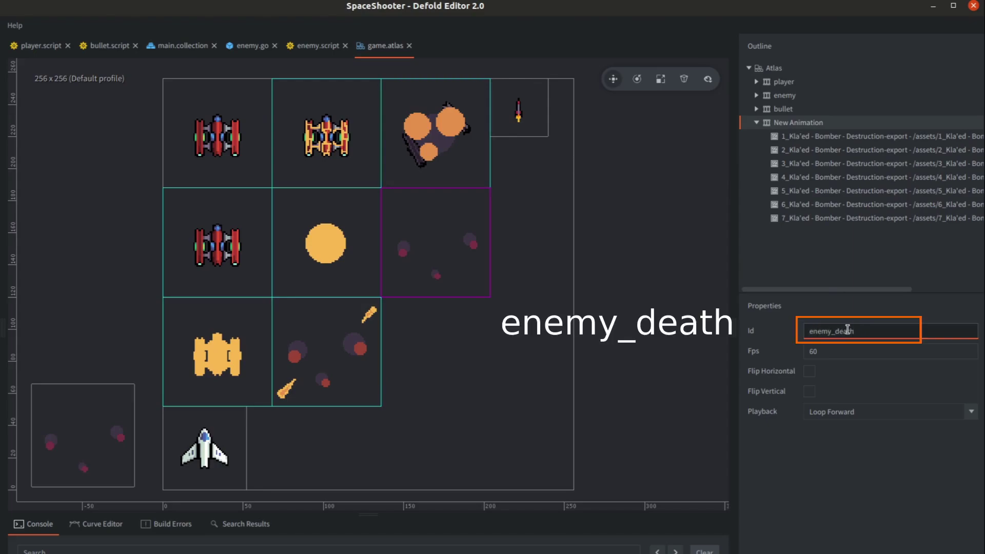
pyautogui.click(828, 347)
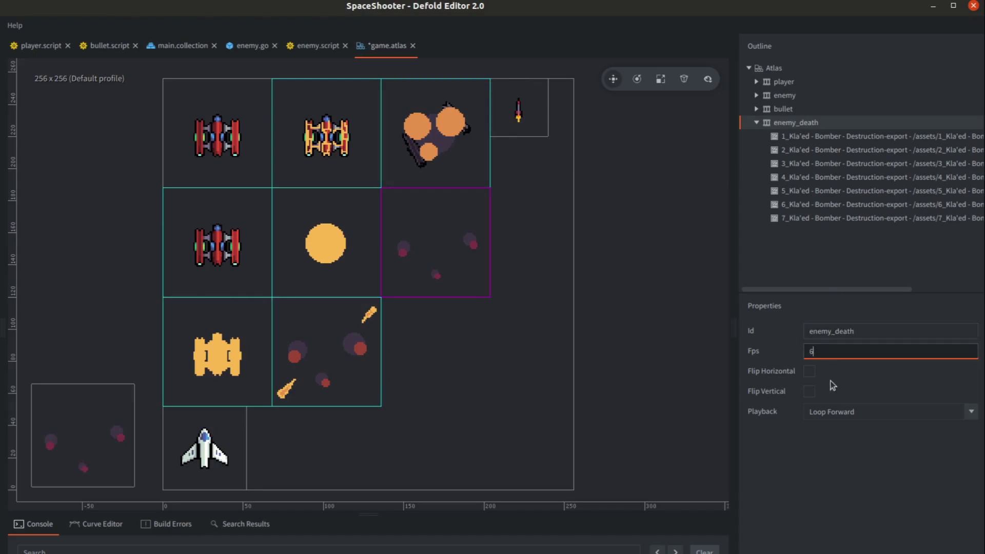
pyautogui.click(834, 411)
pyautogui.click(835, 446)
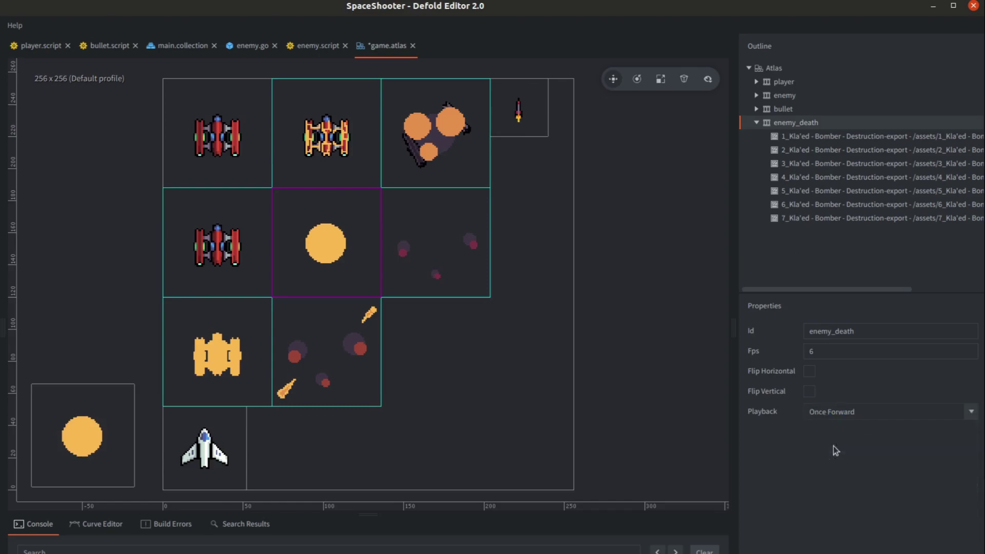
# Step: Change the enemy_death frame rate to 12 fps, preview it, and save the atlas
pyautogui.click(846, 351)
pyautogui.click(845, 369)
pyautogui.press('space')
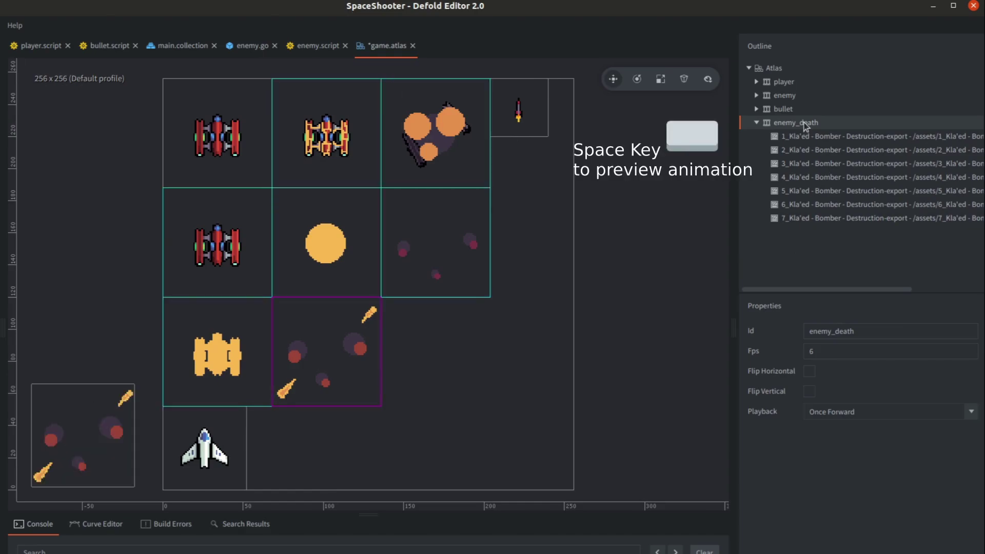
pyautogui.click(819, 351)
pyautogui.press('BackSpace')
pyautogui.write('12')
pyautogui.press('Return')
pyautogui.hotkey('ctrl', 's')
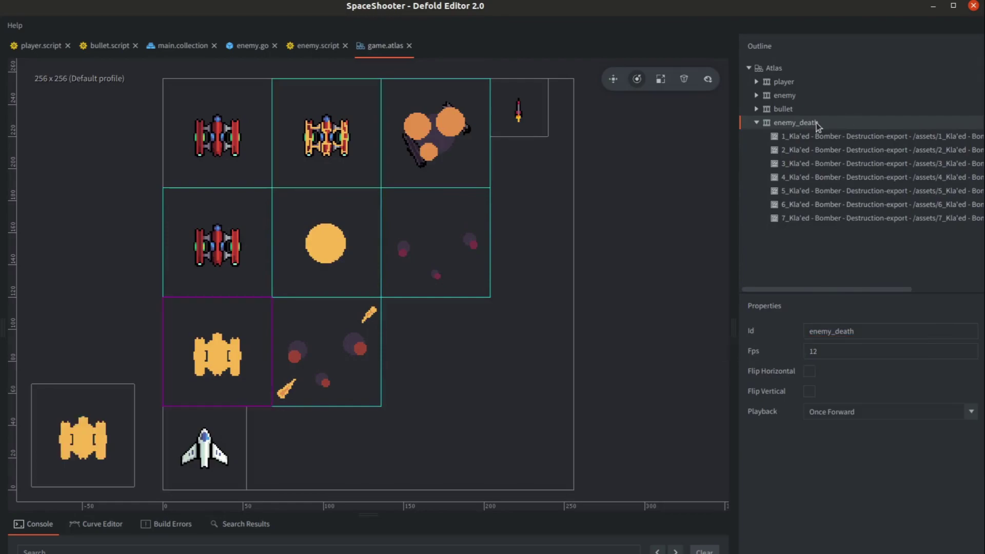
# Step: In enemy.script, add sprite.play_flipbook("#sprite", "enemy_death") after go.delete() and save
pyautogui.click(316, 46)
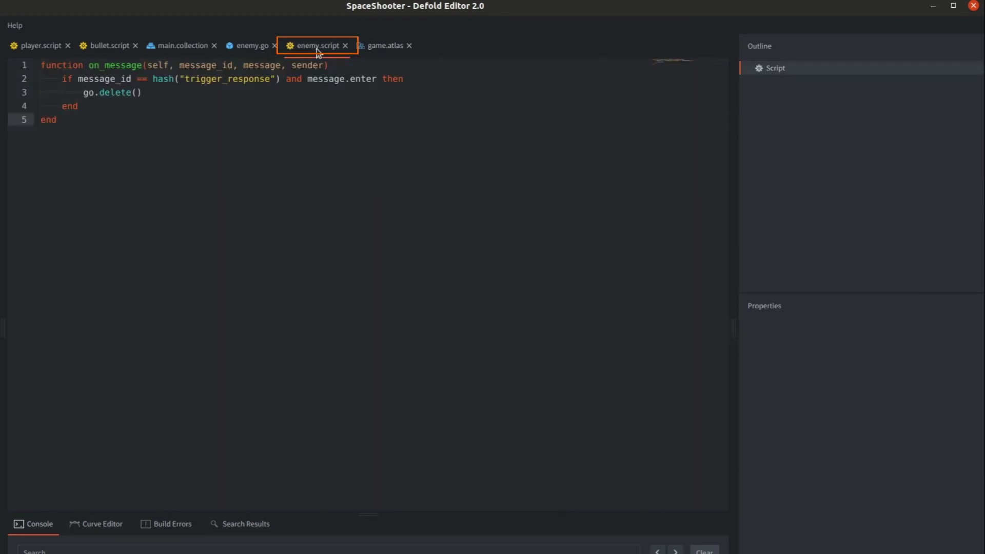
pyautogui.click(155, 93)
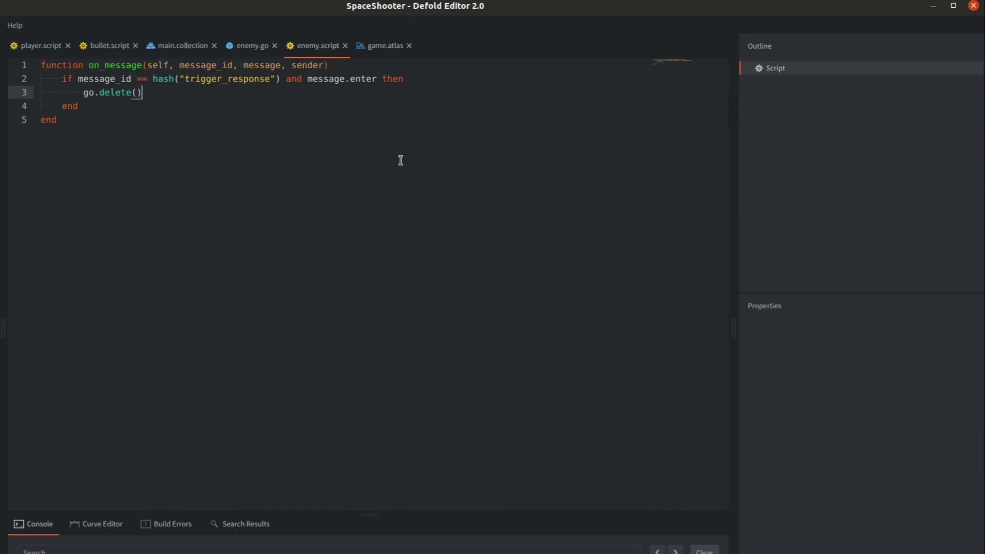
pyautogui.press('Return')
pyautogui.write('spri')
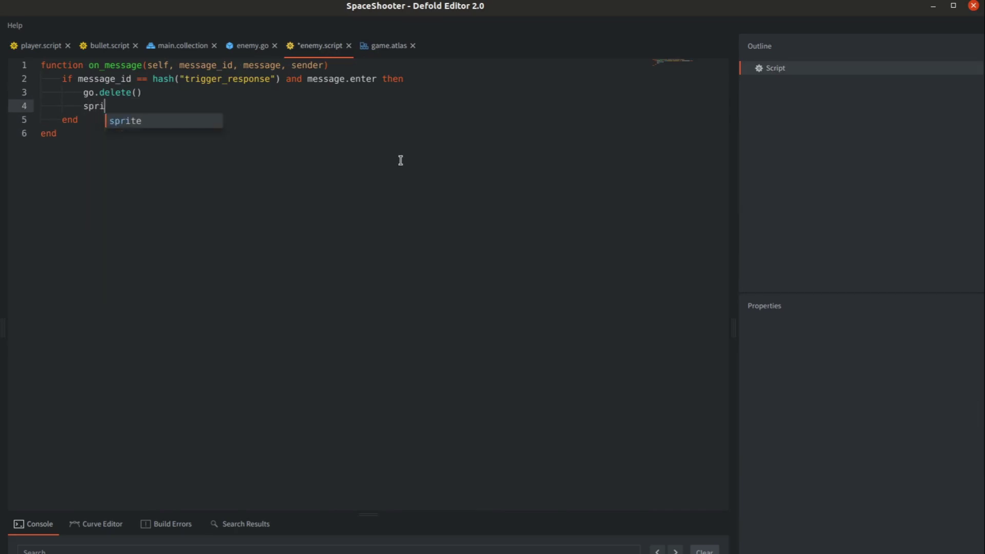
pyautogui.write('te.play_fl')
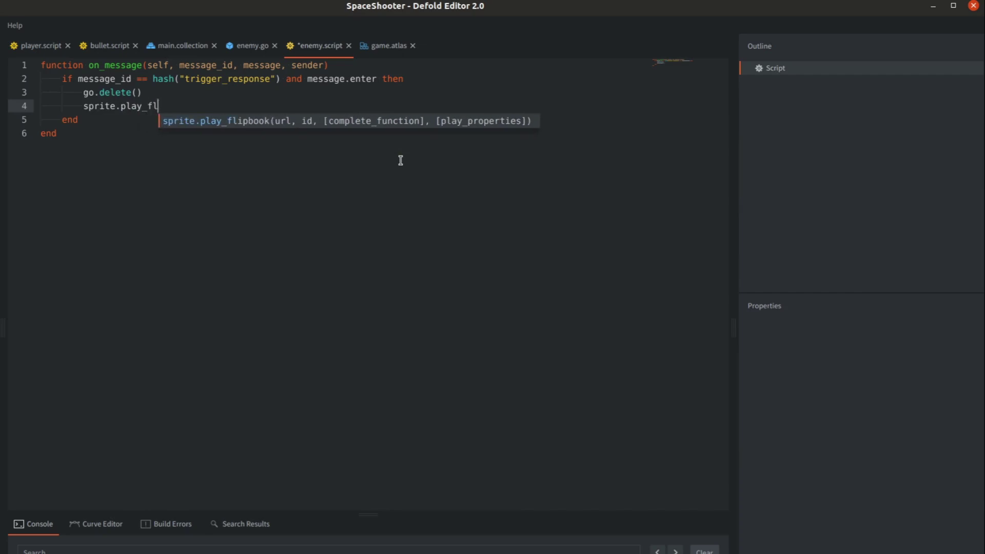
pyautogui.write('ip')
pyautogui.press('Return')
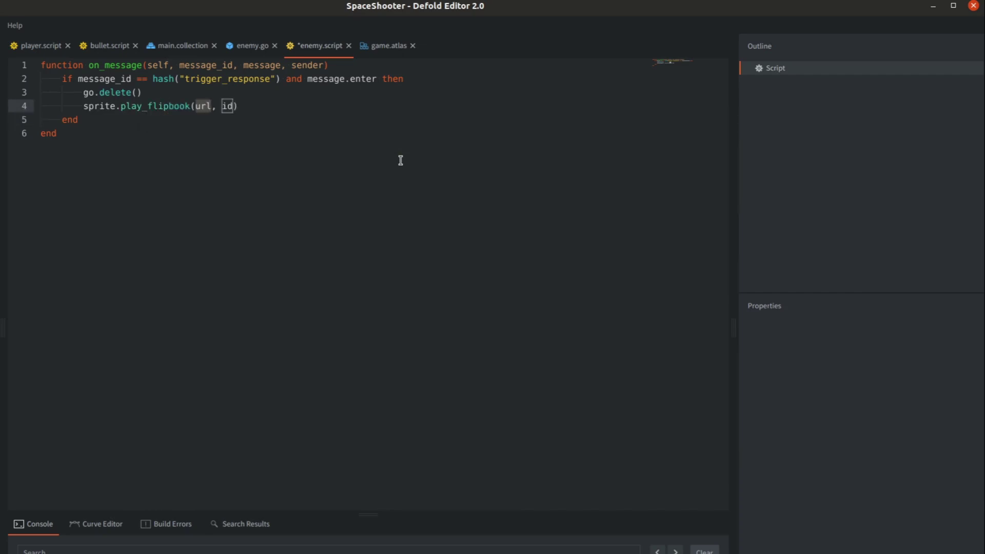
pyautogui.write('"')
pyautogui.write('#sprite')
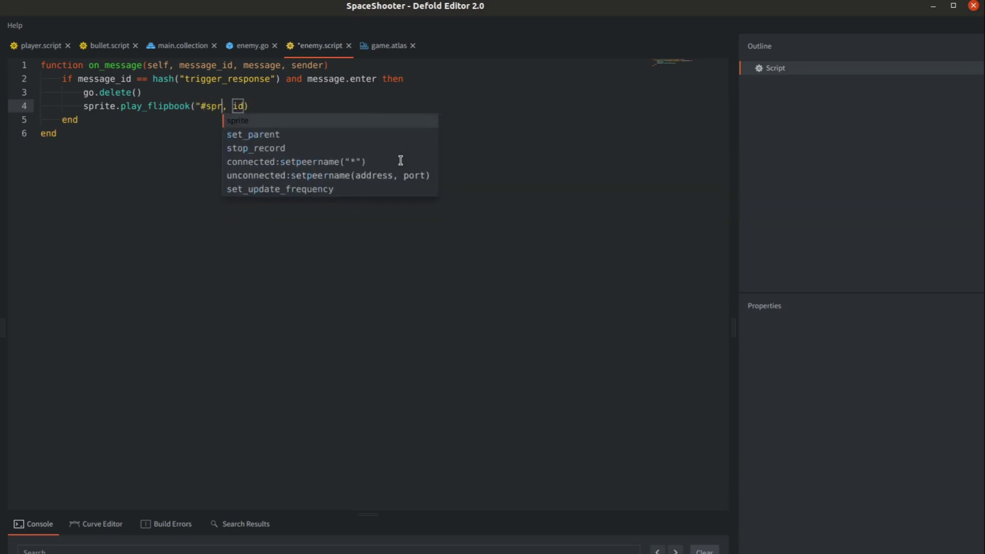
pyautogui.write('"')
pyautogui.press('Tab')
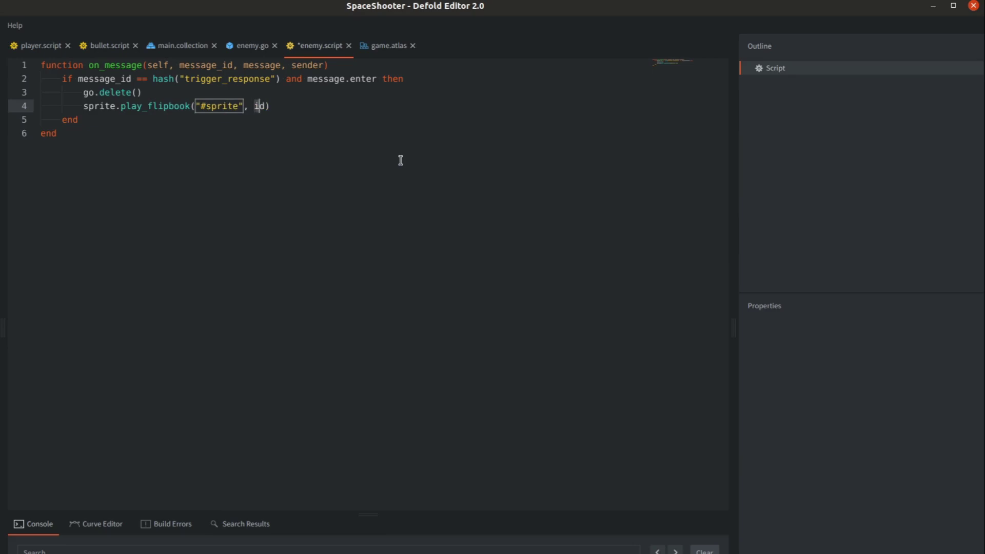
pyautogui.write('"enemy_death"')
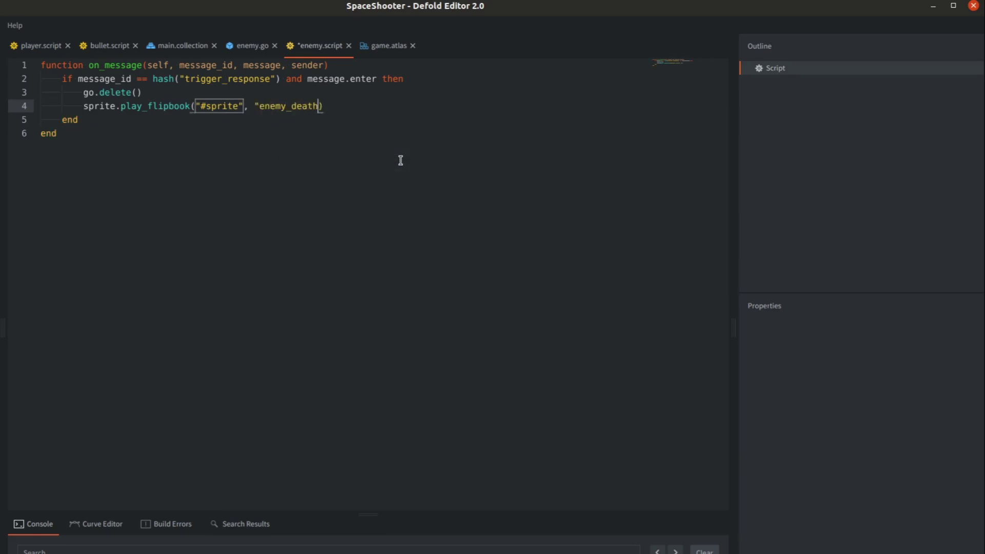
pyautogui.hotkey('ctrl', 's')
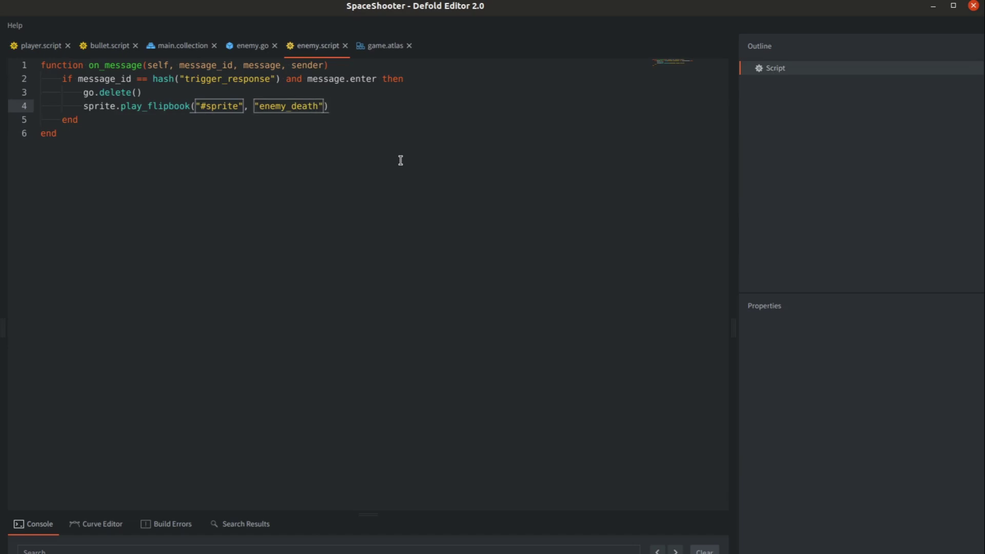
# Step: Drop the closing parenthesis after "enemy_death" and delete the stray sprite.pla line
pyautogui.moveTo(328, 106); pyautogui.dragTo(85, 110)
pyautogui.moveTo(143, 93); pyautogui.dragTo(79, 97)
pyautogui.click(360, 109)
pyautogui.press('Return')
pyautogui.write('sprite.pla')
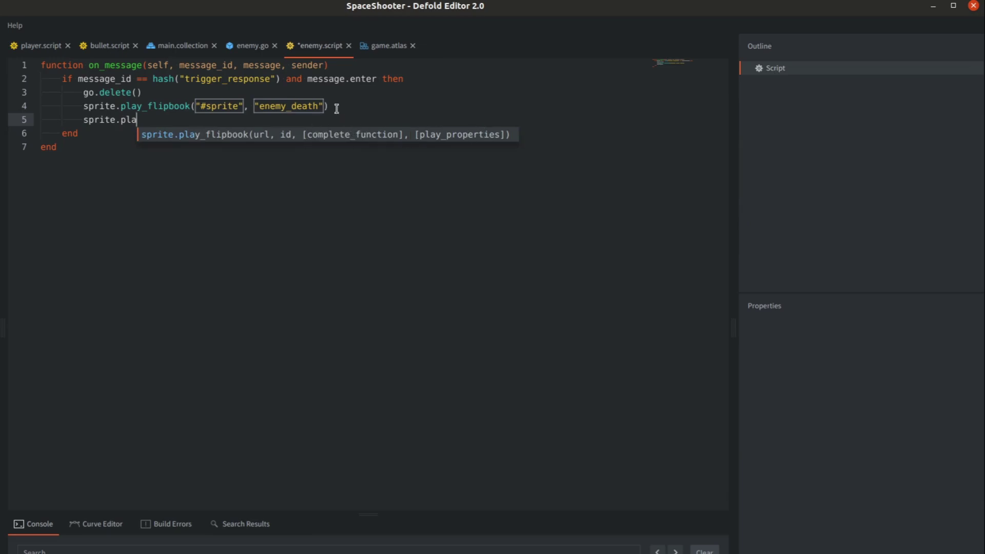
pyautogui.click(336, 106)
pyautogui.press('BackSpace')
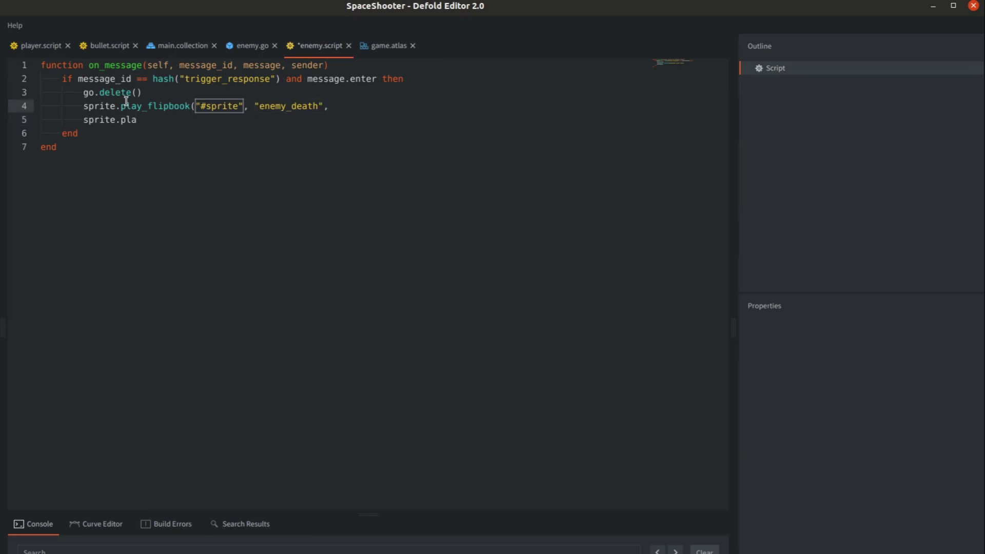
pyautogui.tripleClick(164, 118)
pyautogui.press('BackSpace')
pyautogui.press('BackSpace')
pyautogui.press('BackSpace')
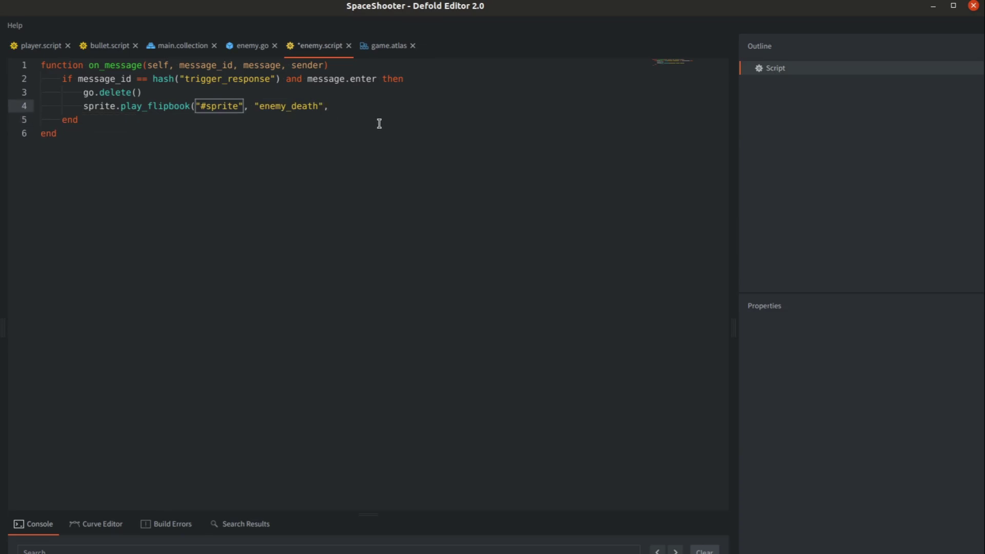
# Step: Give the flipbook call an empty function() end completion callback and save the script
pyautogui.write('function()')
pyautogui.press('Return')
pyautogui.press('Return')
pyautogui.write('end')
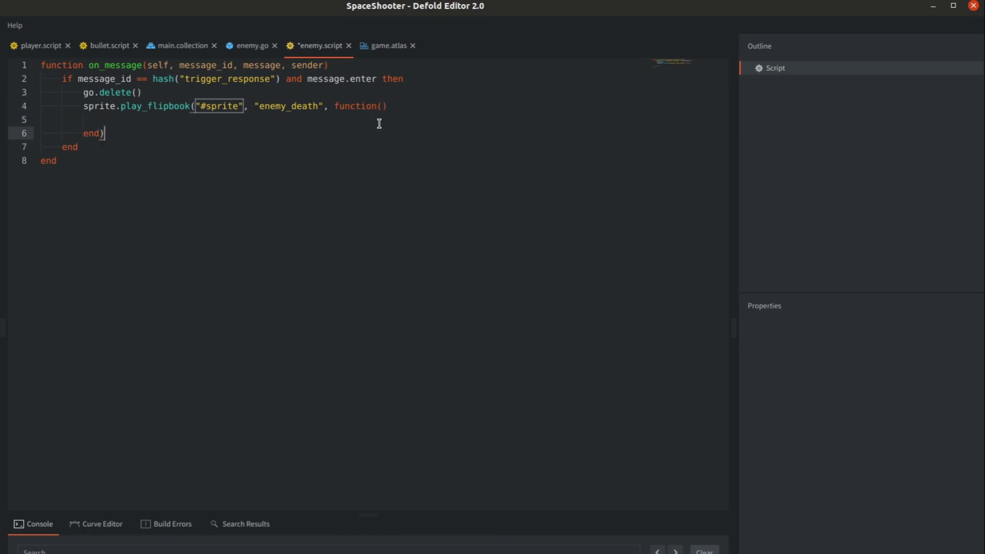
pyautogui.hotkey('ctrl', 's')
pyautogui.moveTo(359, 93); pyautogui.dragTo(1, 92)
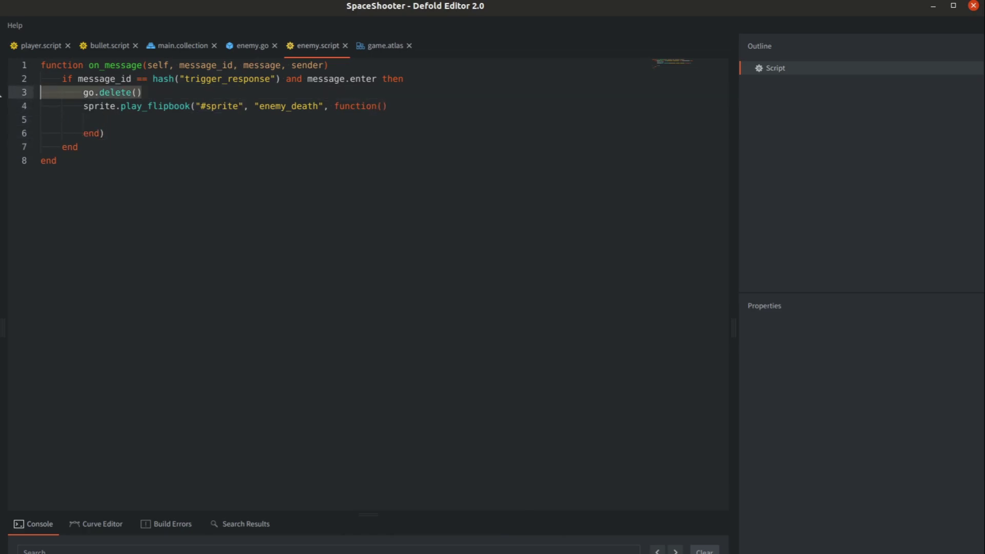
# Step: Move the go.delete() line inside the flipbook completion callback
pyautogui.hotkey('ctrl', 'x')
pyautogui.click(154, 119)
pyautogui.hotkey('ctrl', 'v')
pyautogui.press('Up')
pyautogui.press('Up')
pyautogui.press('BackSpace')
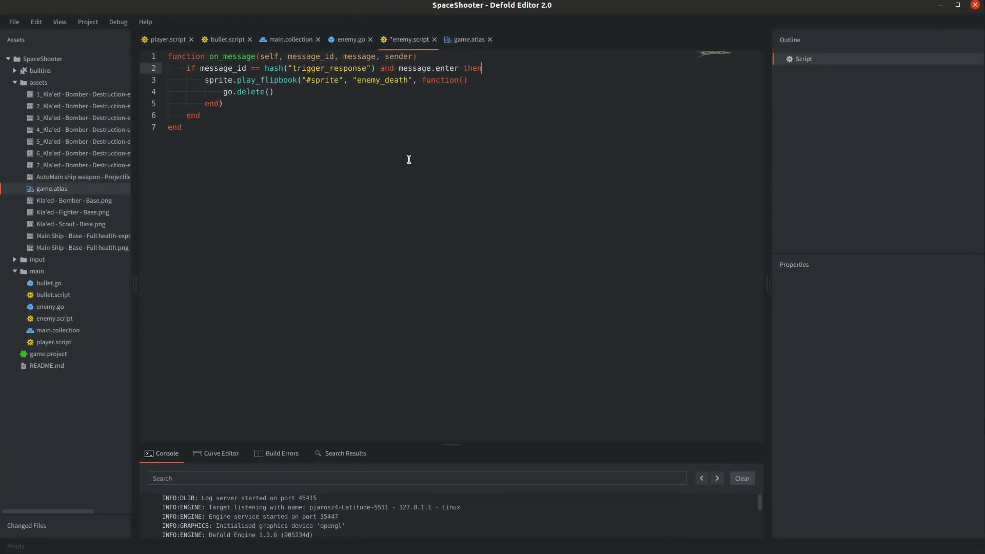
# Step: Build and run the game with Ctrl+B and steer the ship right to aim
pyautogui.click(387, 131)
pyautogui.hotkey('ctrl', 'b')
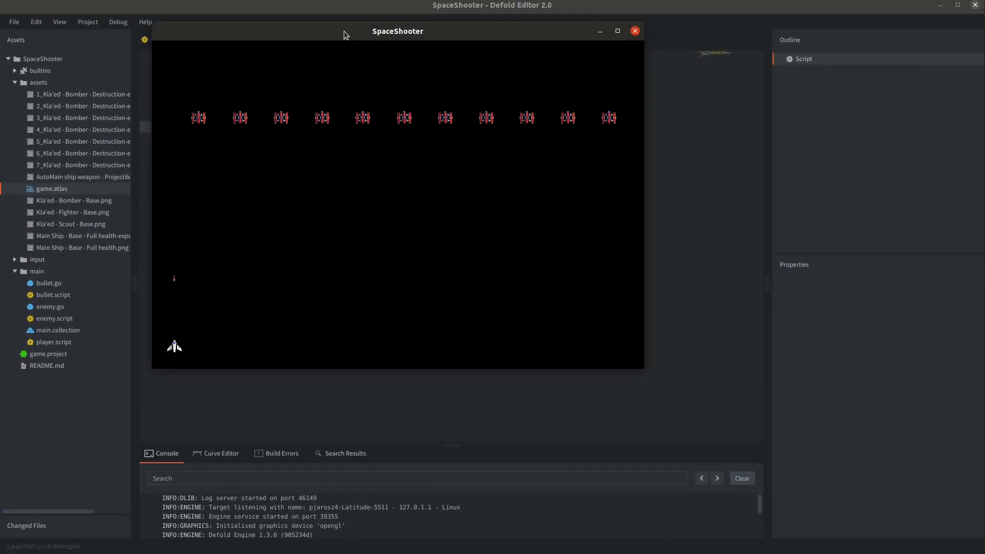
pyautogui.press('Right')
pyautogui.press('Right')
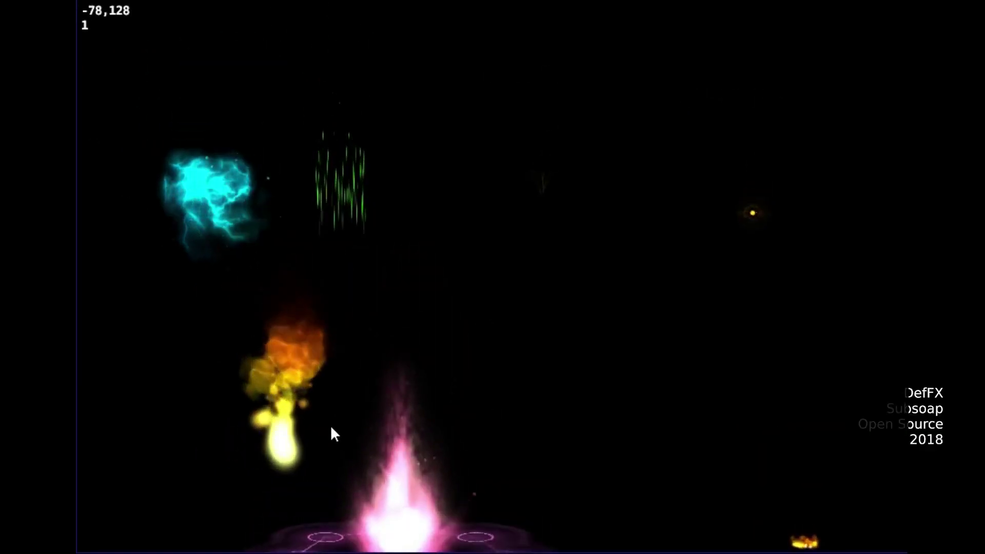
# Step: Zoom into the DefFX particle-effects demo video
pyautogui.scroll(10, 424, 234)
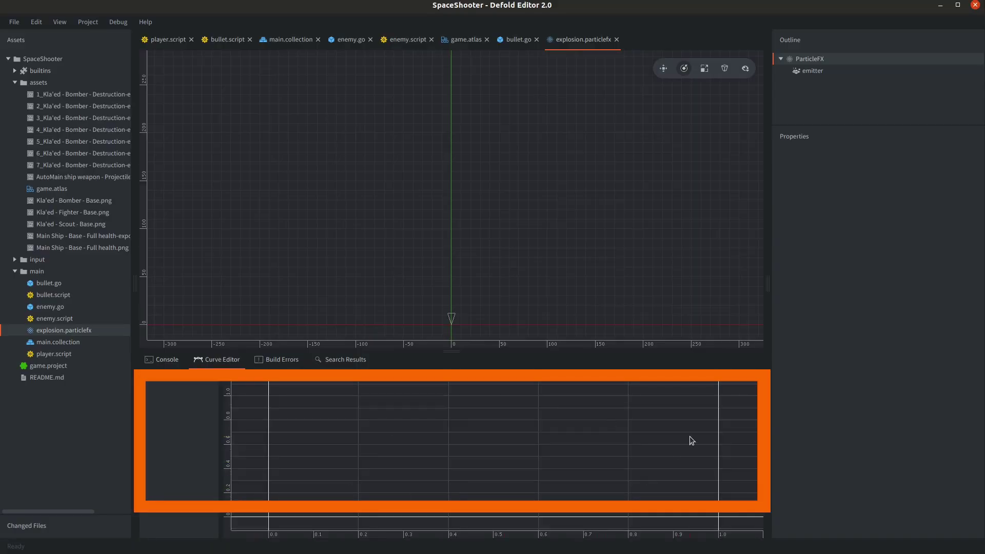
# Step: Preview the existing explosion emitter, framing and panning the view around the particles
pyautogui.click(814, 72)
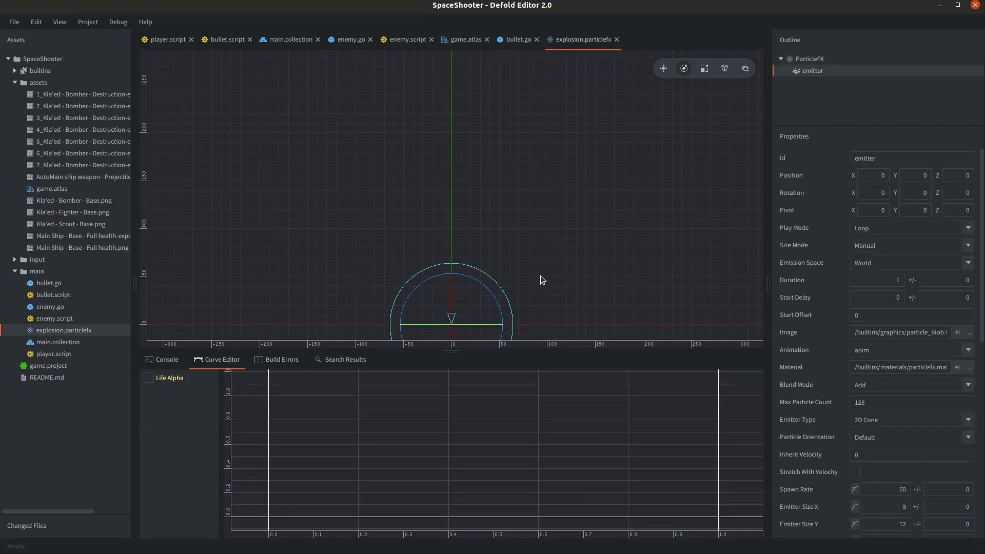
pyautogui.scroll(3, 537, 278)
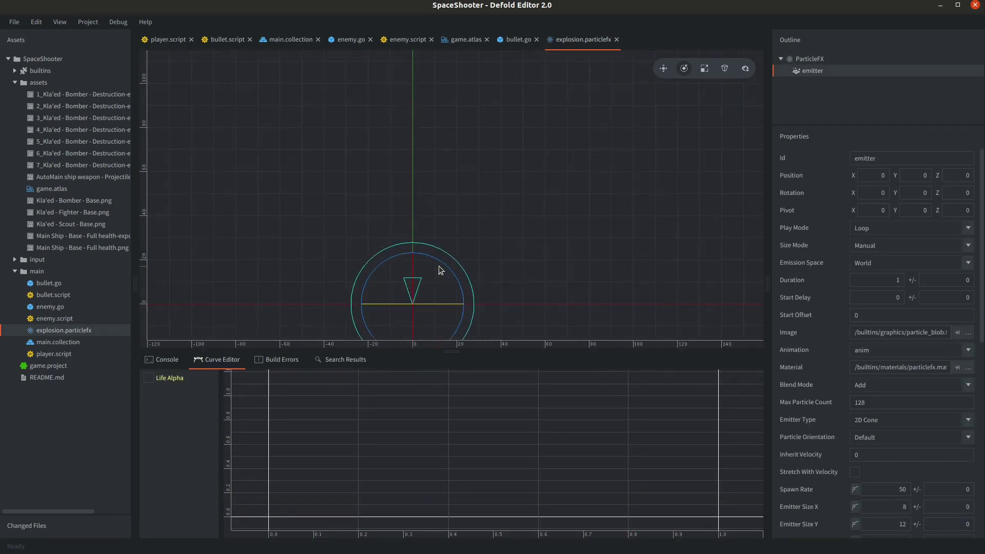
pyautogui.press('f')
pyautogui.press('space')
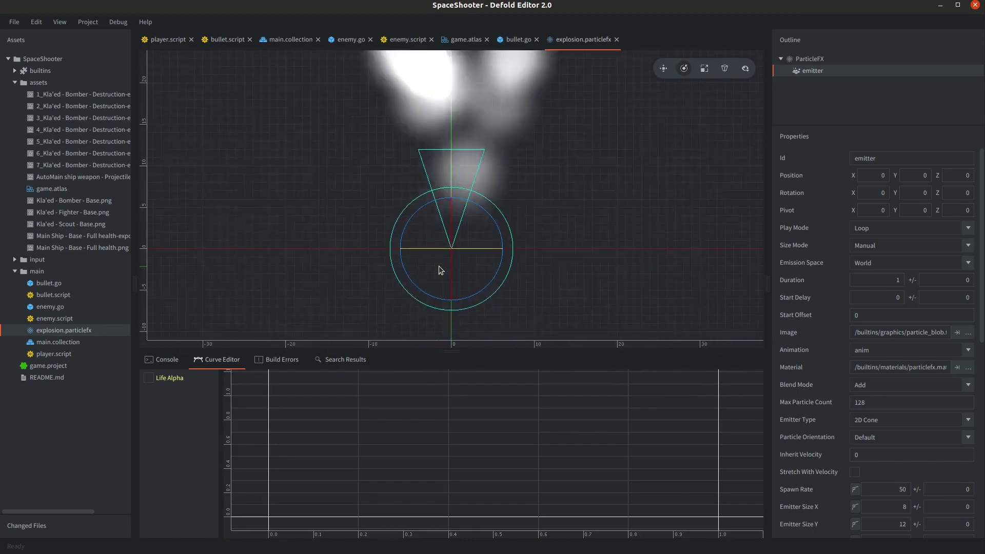
pyautogui.scroll(-5, 449, 298)
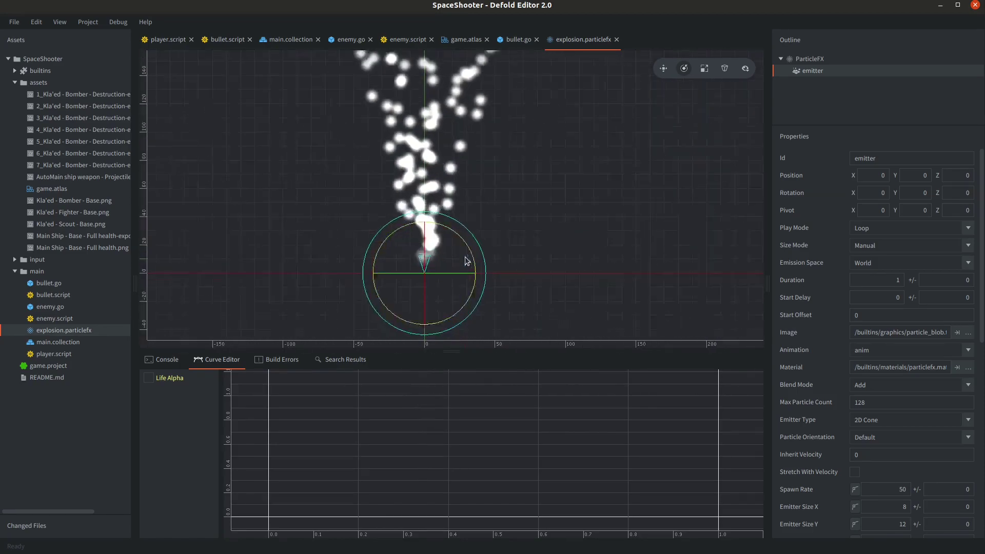
pyautogui.scroll(-1, 493, 226)
pyautogui.click(485, 231)
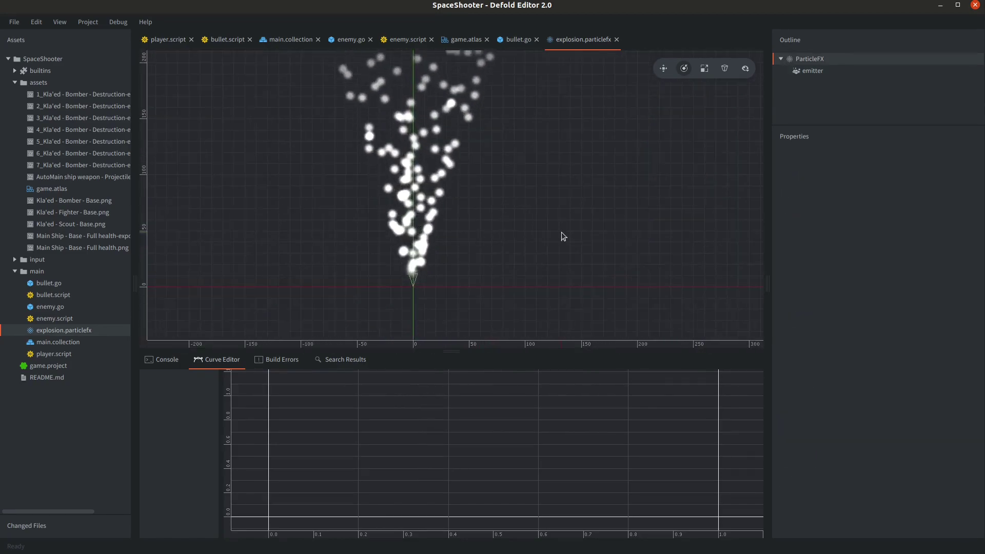
pyautogui.moveTo(561, 231); pyautogui.dragTo(539, 238, button='middle')
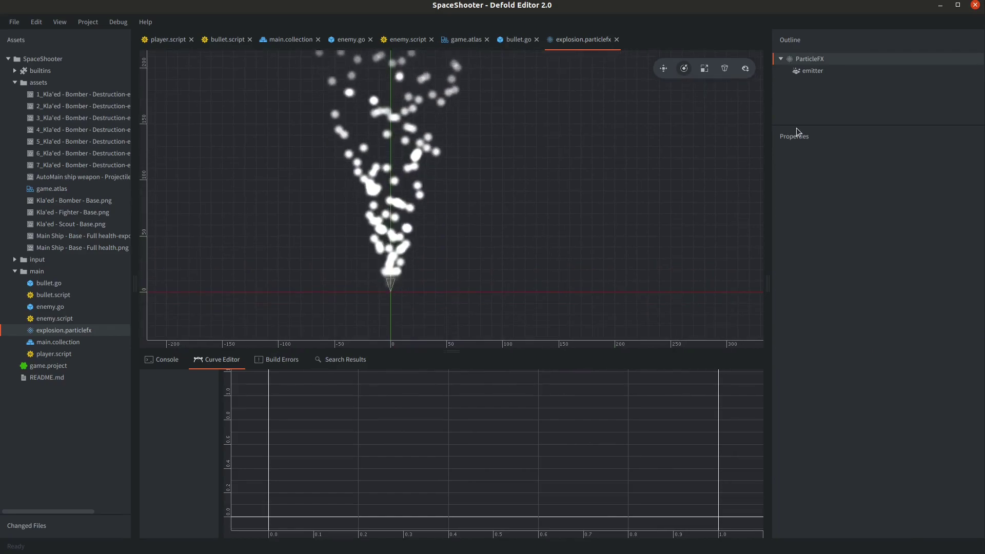
pyautogui.click(801, 70)
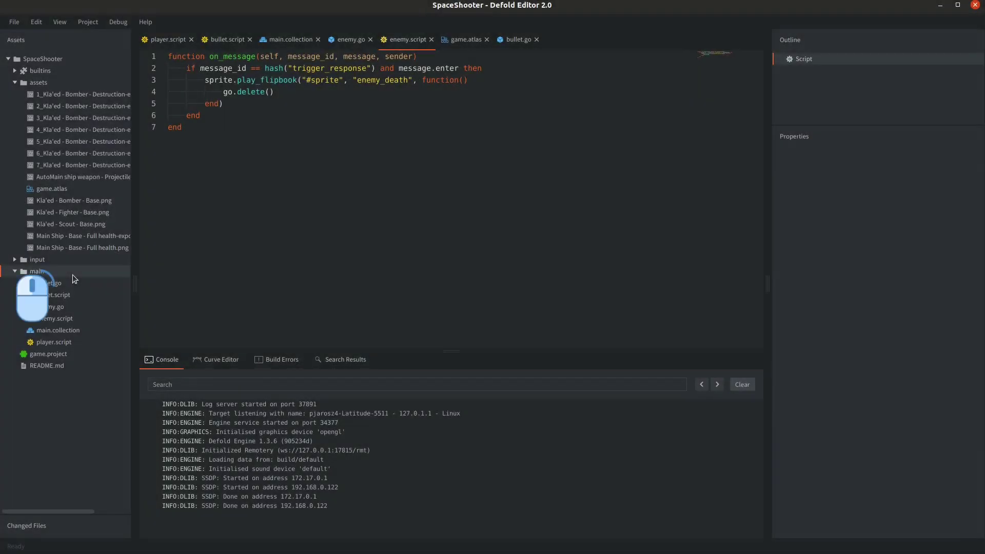
# Step: Start a new Particle FX file from the main folder's New menu
pyautogui.rightClick(72, 275)
pyautogui.moveTo(110, 355)
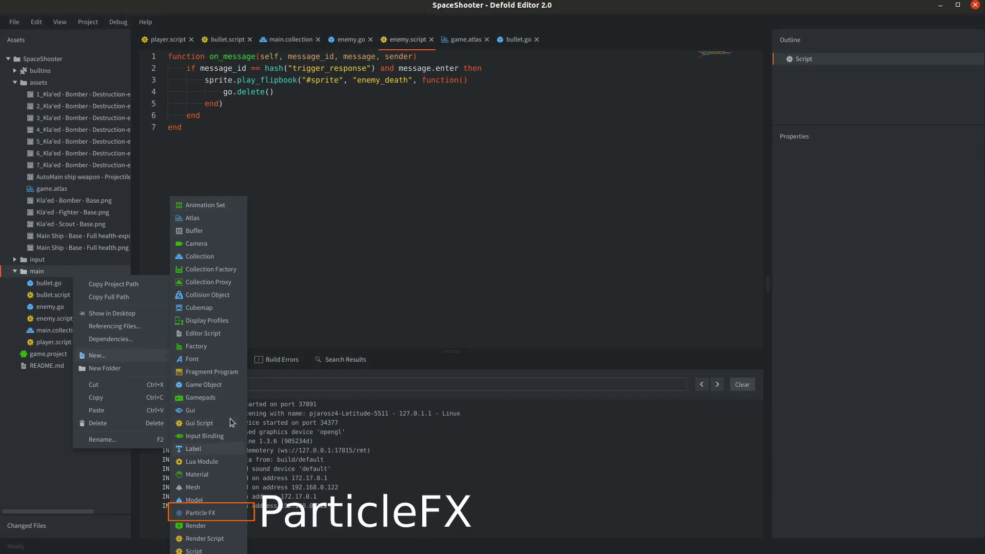
pyautogui.click(218, 513)
# Step: Create the explosion particle effect and preview its default emitter
pyautogui.write('explosion')
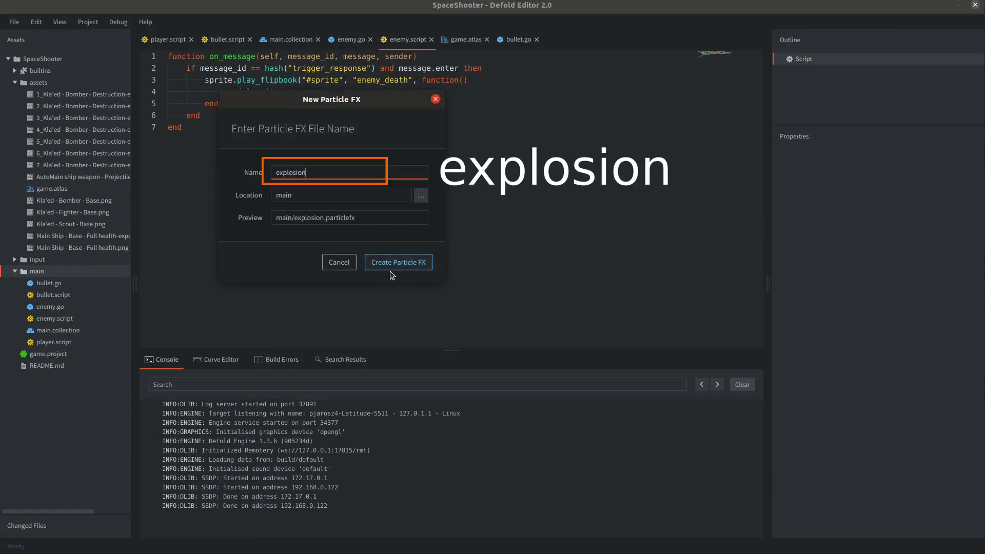
pyautogui.click(394, 266)
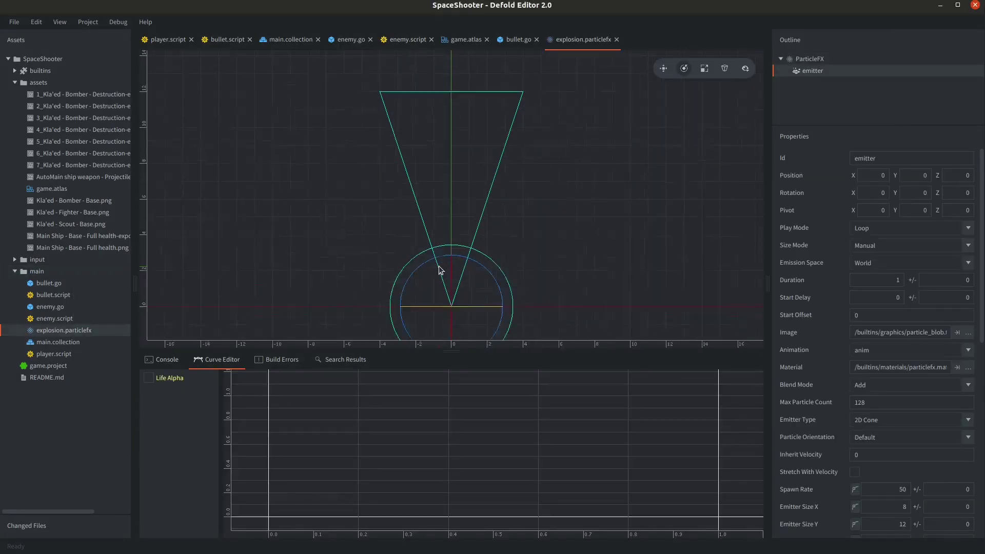
pyautogui.press('space')
pyautogui.scroll(-5, 485, 260)
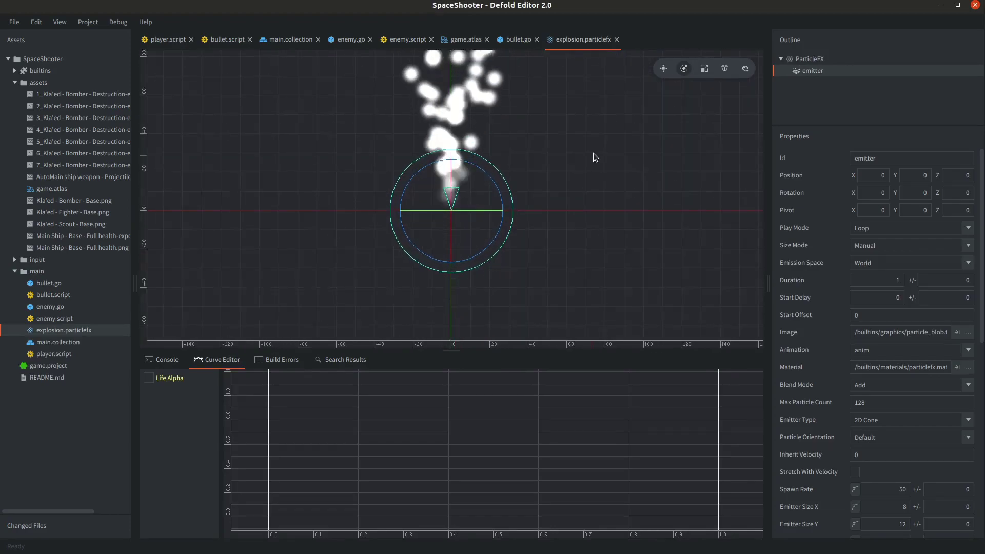
pyautogui.click(482, 232)
pyautogui.press('f')
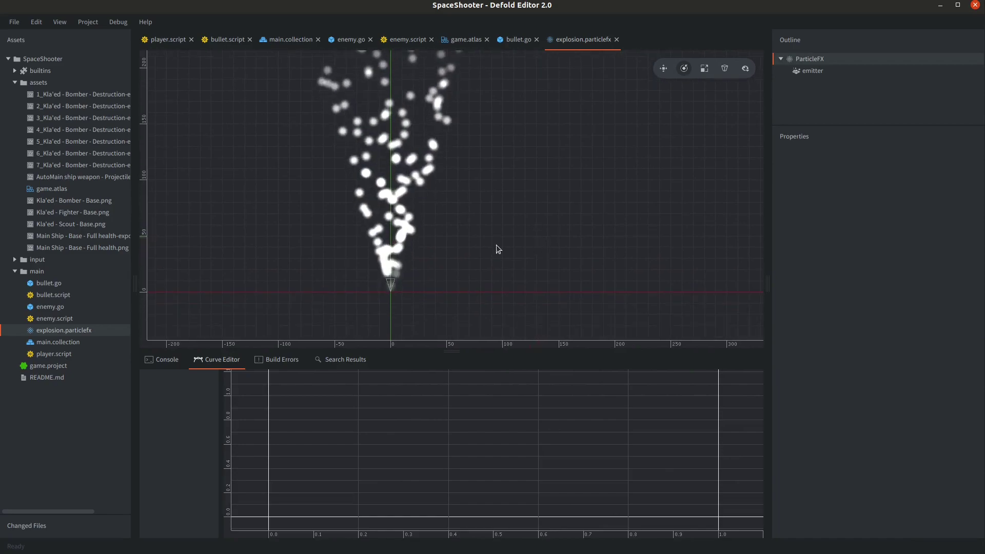
# Step: Change the emitter type to Sphere
pyautogui.click(815, 72)
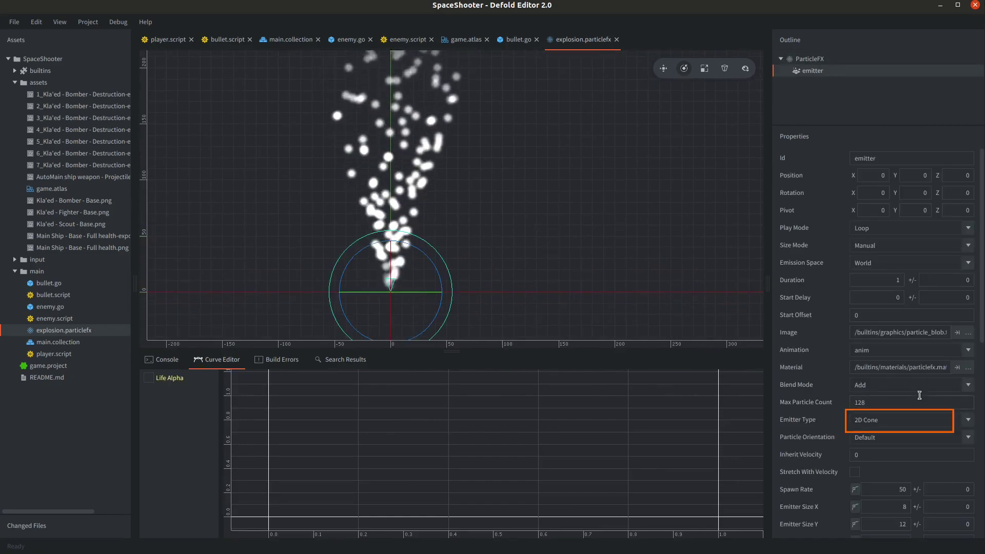
pyautogui.click(966, 420)
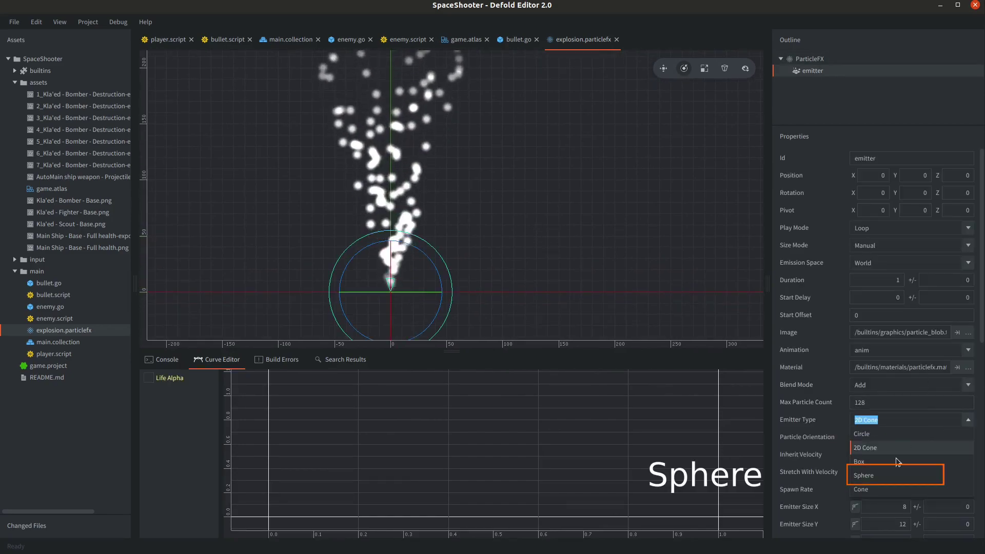
pyautogui.click(877, 474)
pyautogui.scroll(3, 455, 286)
pyautogui.moveTo(494, 240); pyautogui.dragTo(511, 209, button='middle')
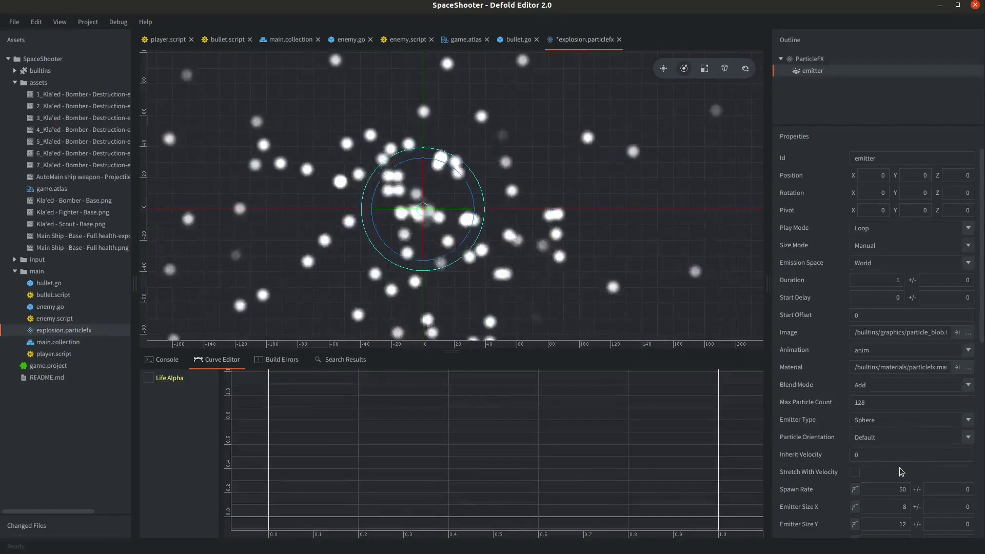
pyautogui.scroll(-4, 899, 420)
pyautogui.scroll(-1, 899, 420)
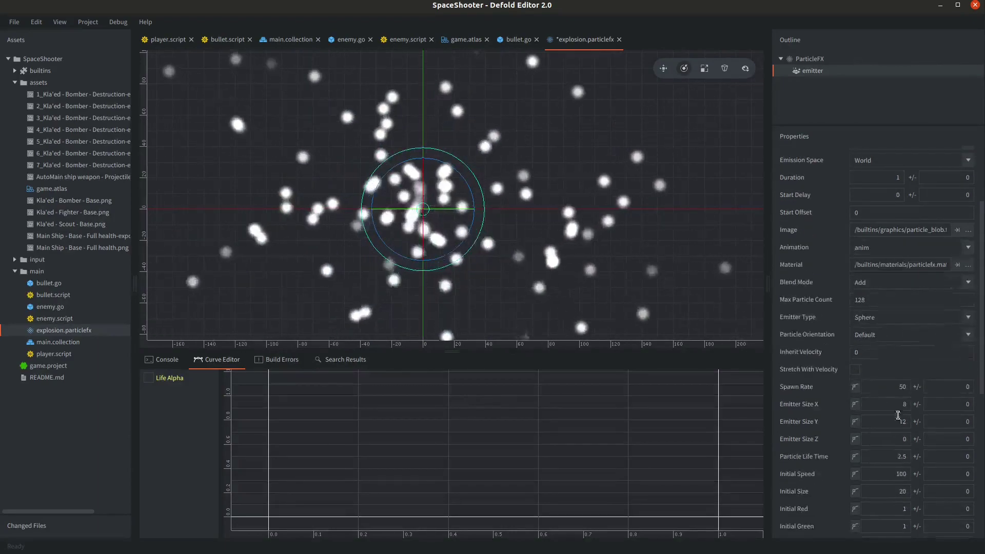
# Step: Set Initial Speed 25 ± 5 and Particle Life Time 1 ± 0.5, then save
pyautogui.doubleClick(883, 473)
pyautogui.write('25')
pyautogui.doubleClick(891, 456)
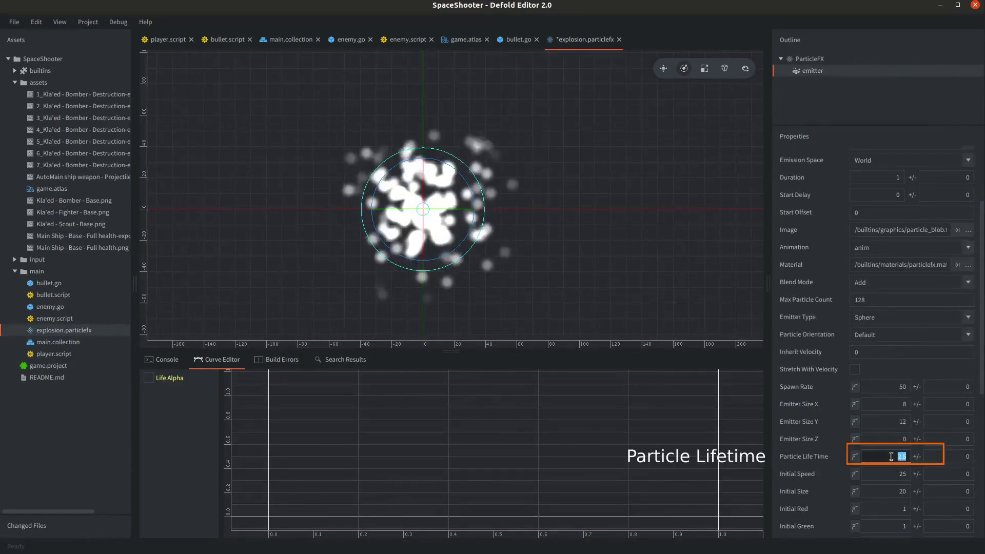
pyautogui.write('1')
pyautogui.doubleClick(939, 457)
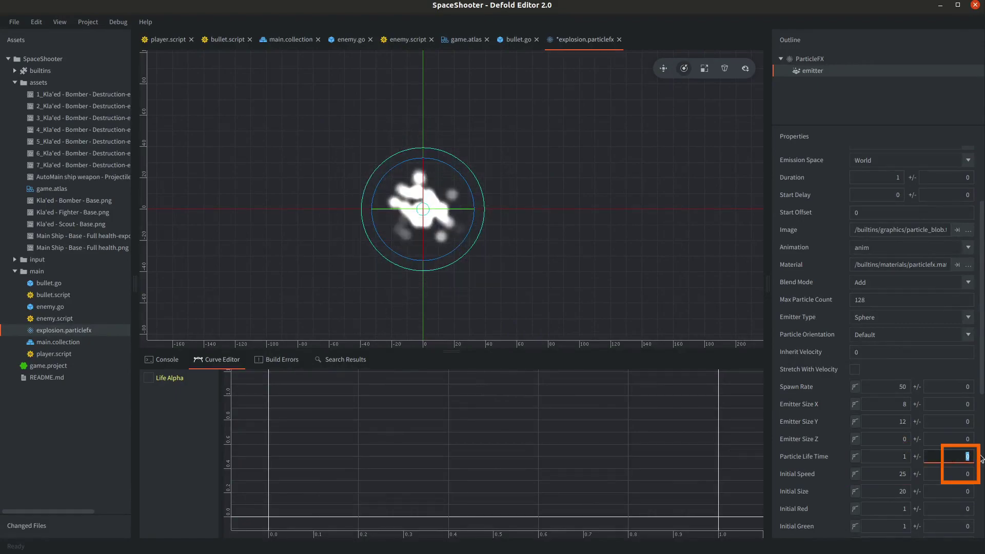
pyautogui.write('0.5')
pyautogui.press('Return')
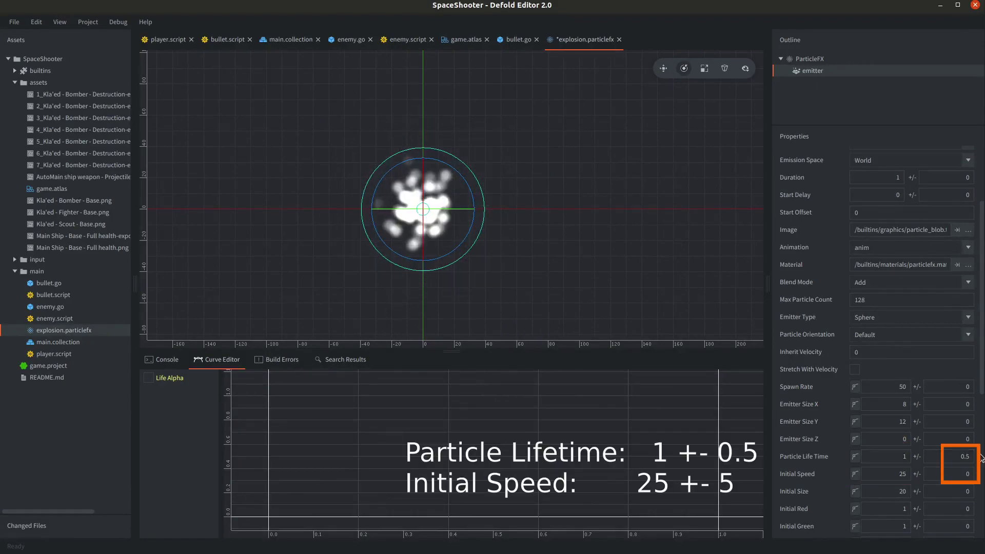
pyautogui.doubleClick(954, 473)
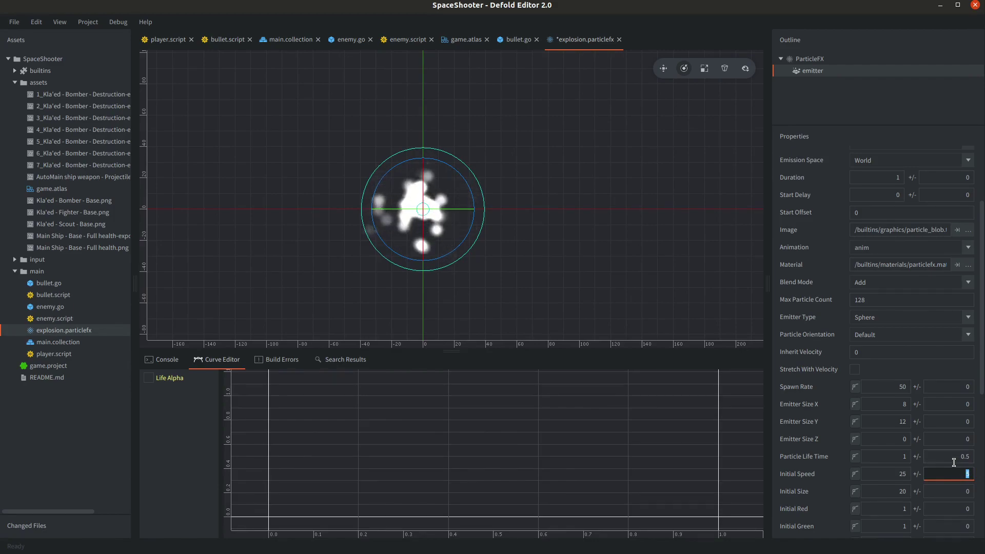
pyautogui.write('5')
pyautogui.doubleClick(952, 455)
pyautogui.hotkey('ctrl', 's')
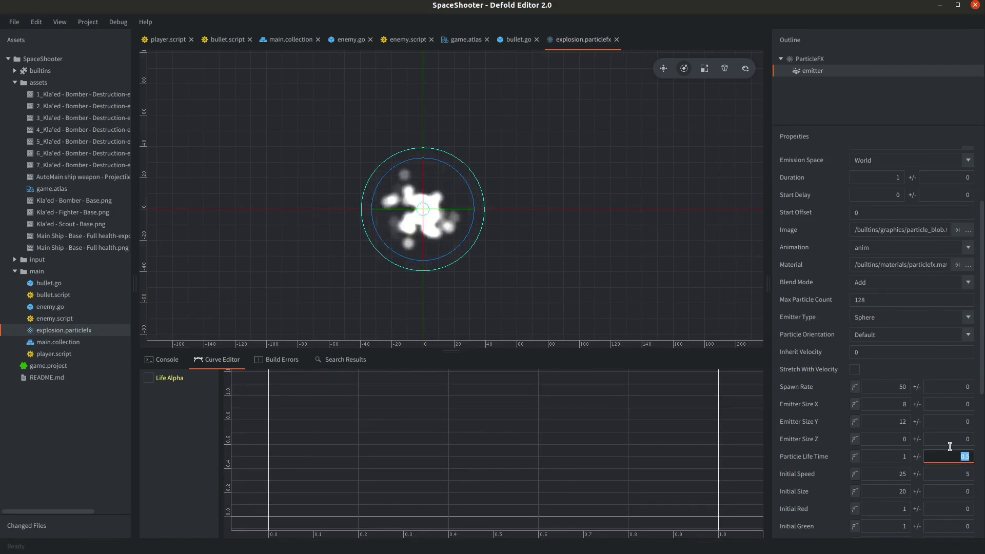
# Step: Set Play Mode to Once with Duration 0.2, keeping Emission Space on World
pyautogui.scroll(4, 960, 400)
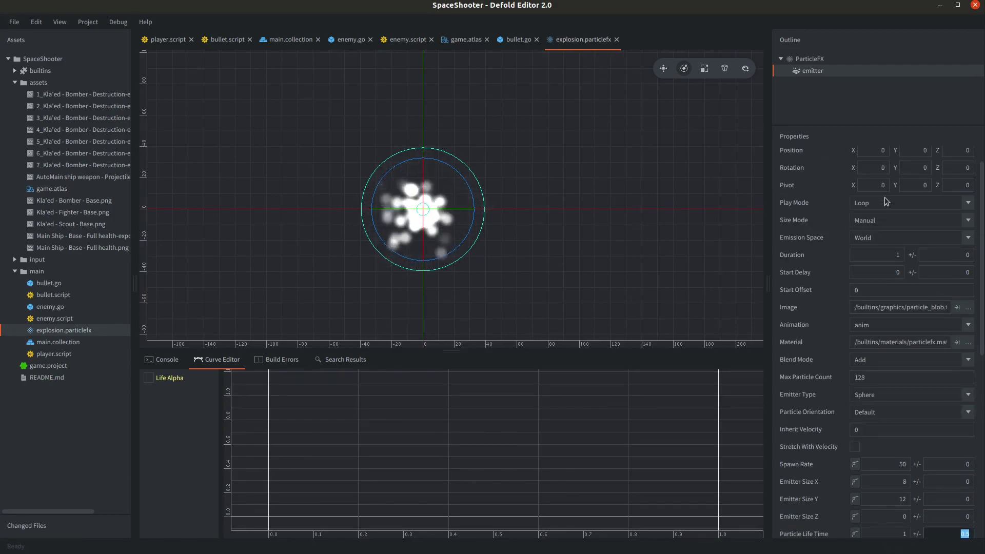
pyautogui.click(885, 203)
pyautogui.click(874, 222)
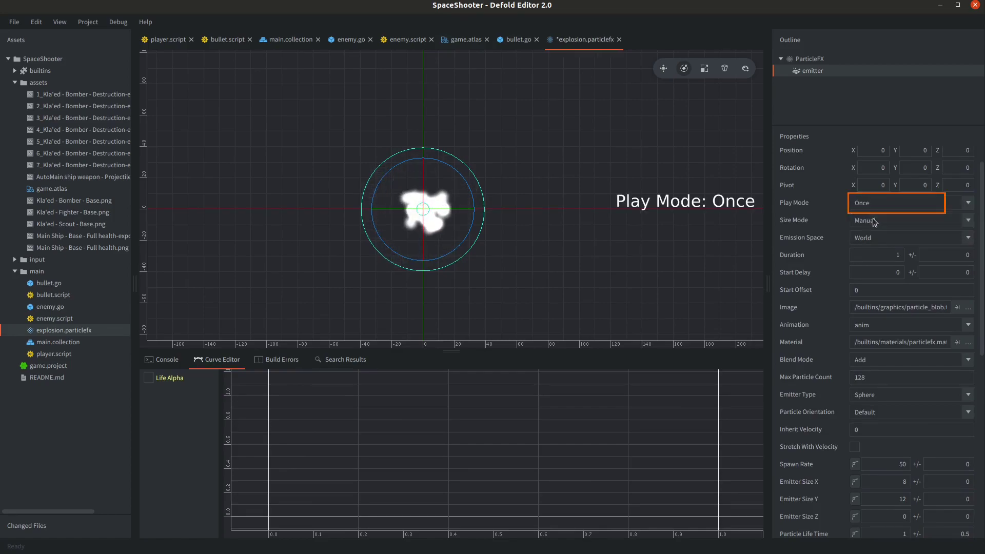
pyautogui.doubleClick(881, 255)
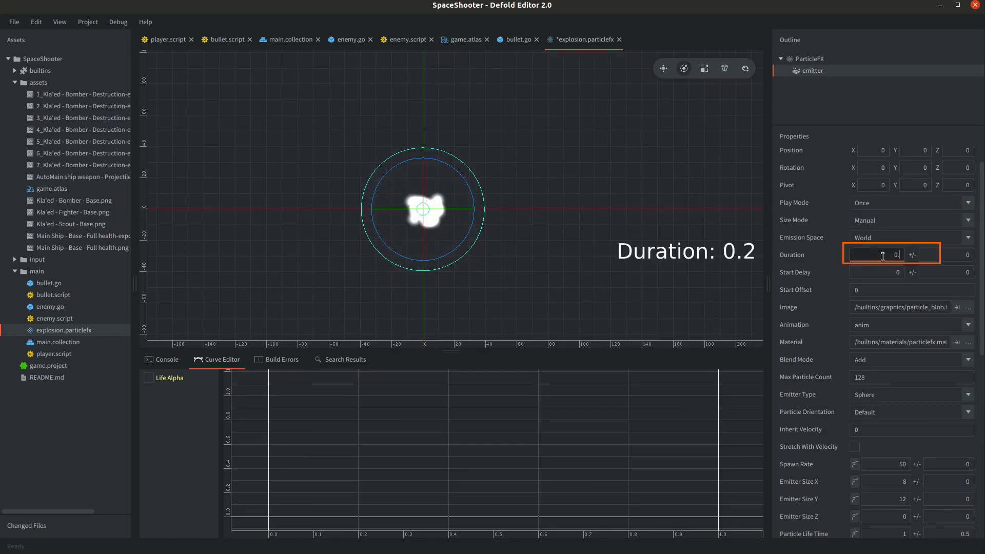
pyautogui.press('Return')
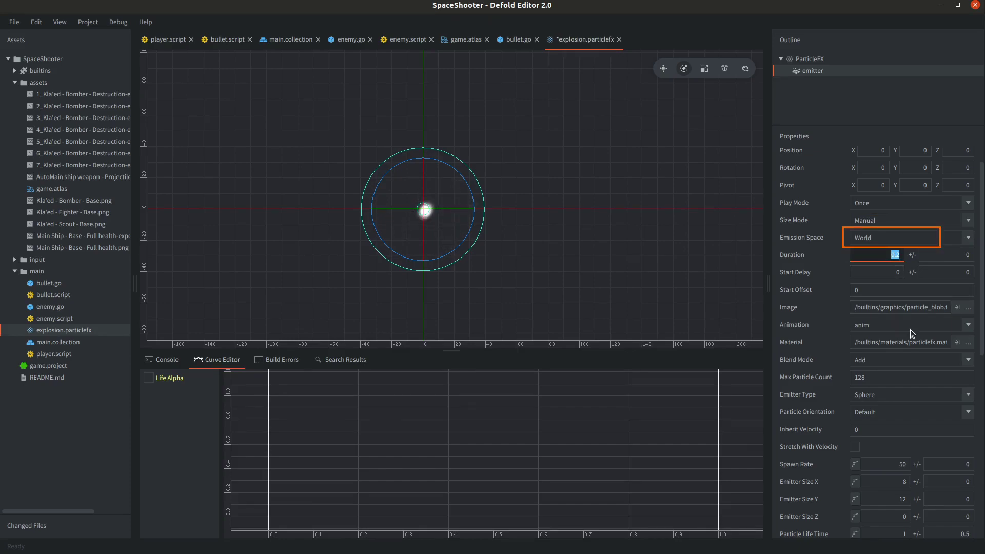
pyautogui.click(967, 237)
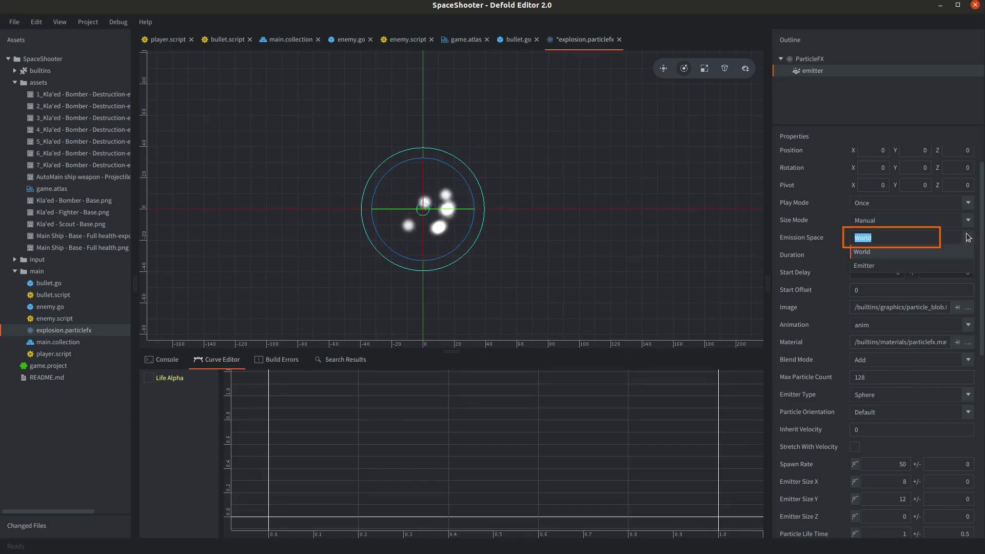
pyautogui.click(857, 254)
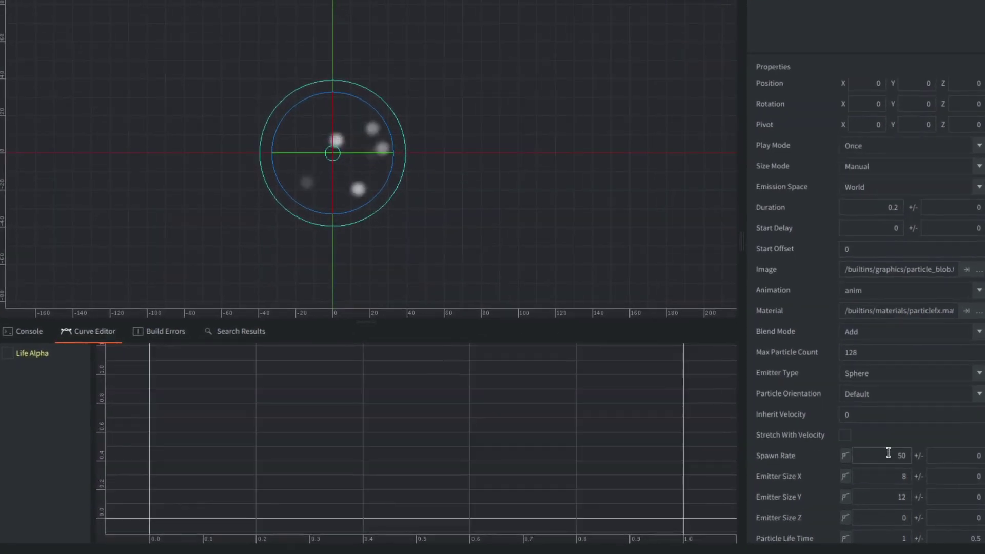
# Step: Set Spawn Rate to 100, leaving Max Particle Count at 128
pyautogui.click(888, 453)
pyautogui.write('100')
pyautogui.press('Return')
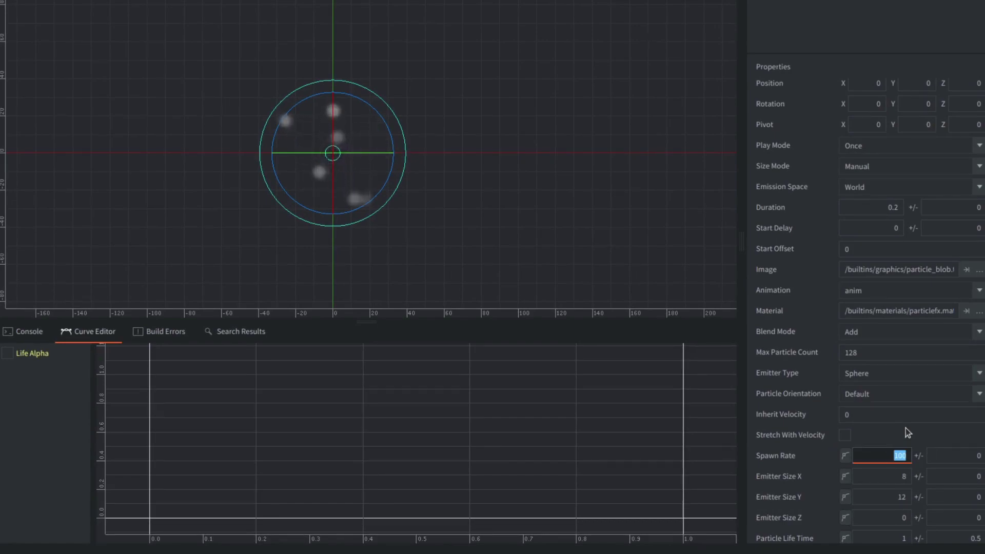
pyautogui.click(897, 352)
pyautogui.click(897, 352)
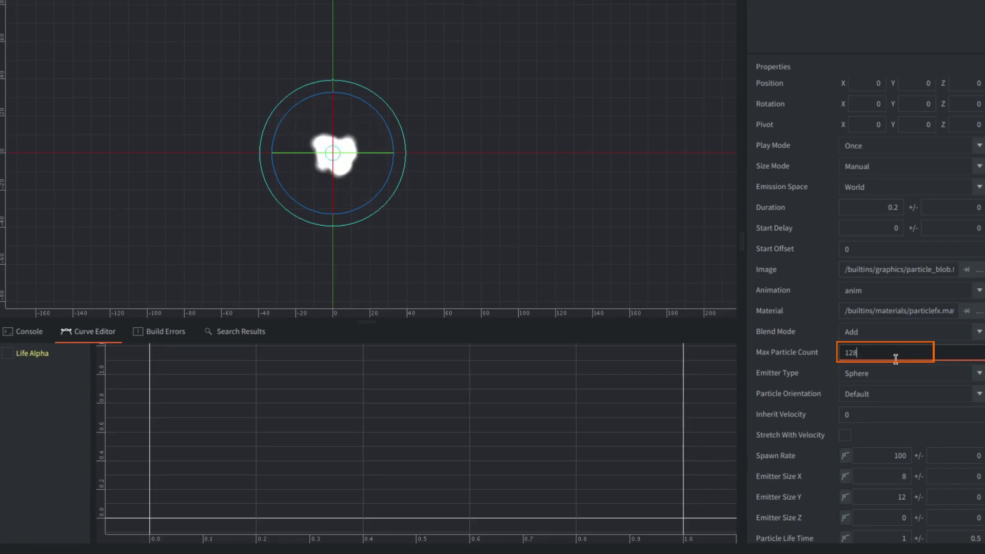
pyautogui.click(891, 440)
# Step: Give the particles Initial Green 0.4 and Initial Blue 0.2 for an orange tint
pyautogui.scroll(-5, 890, 440)
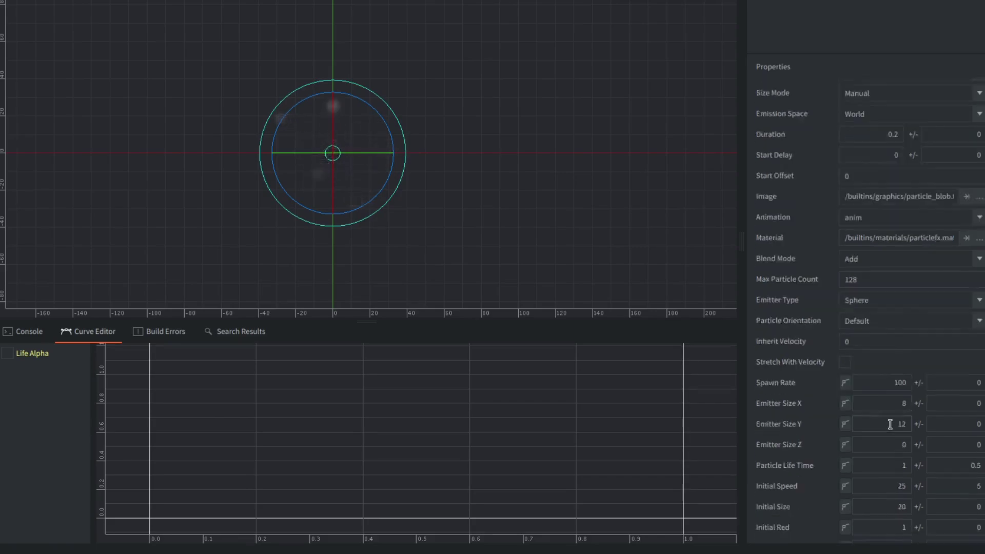
pyautogui.click(888, 380)
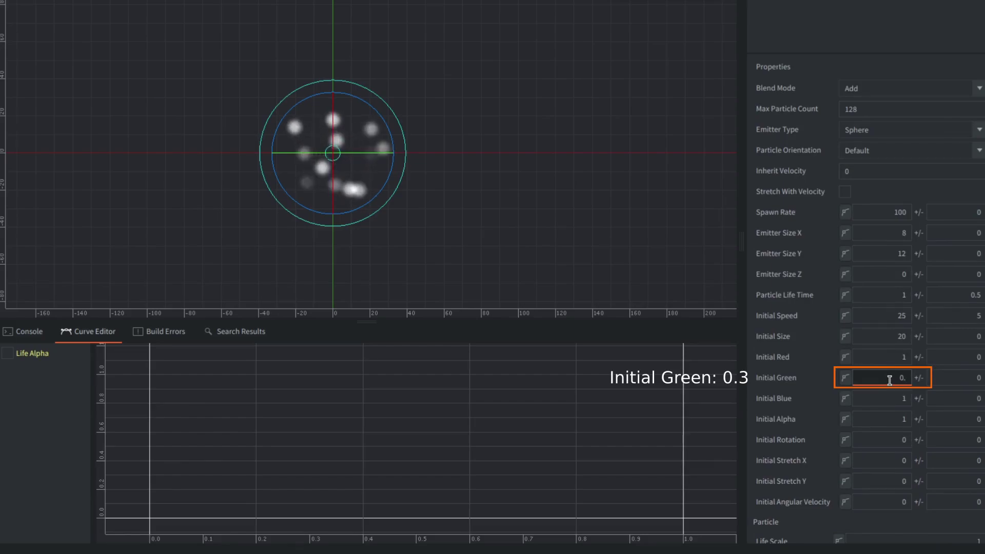
pyautogui.press('BackSpace')
pyautogui.write('3')
pyautogui.press('Tab')
pyautogui.press('Tab')
pyautogui.write('0.2')
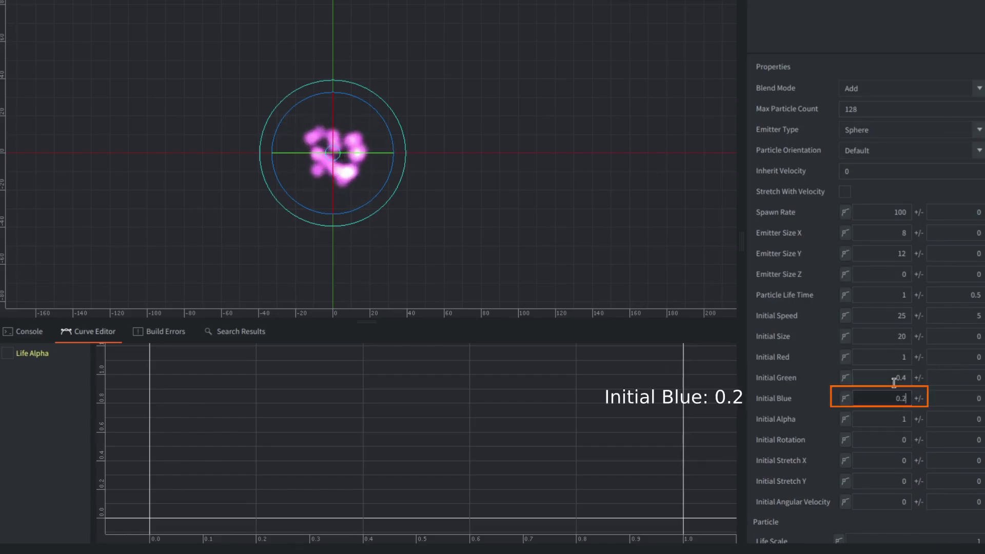
pyautogui.press('Tab')
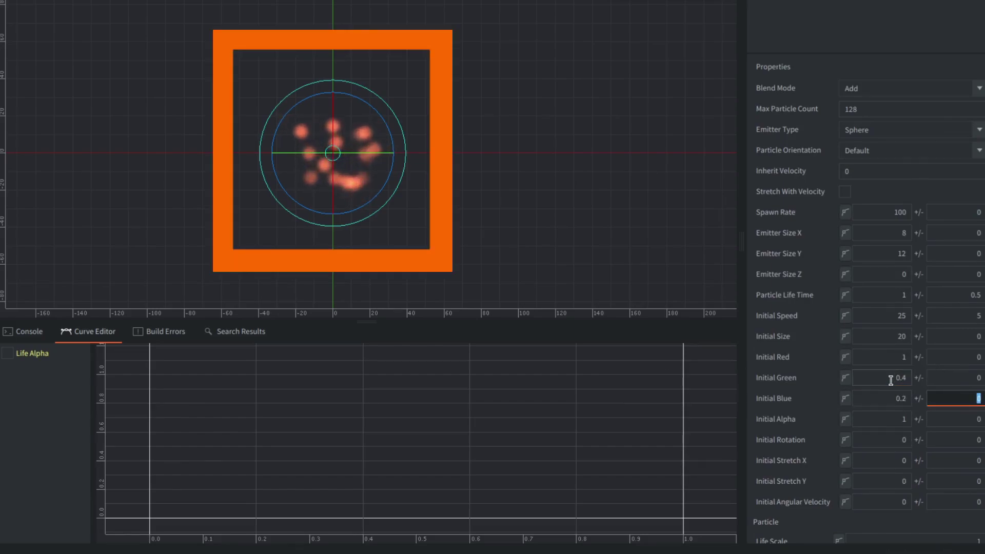
pyautogui.scroll(-5, 890, 378)
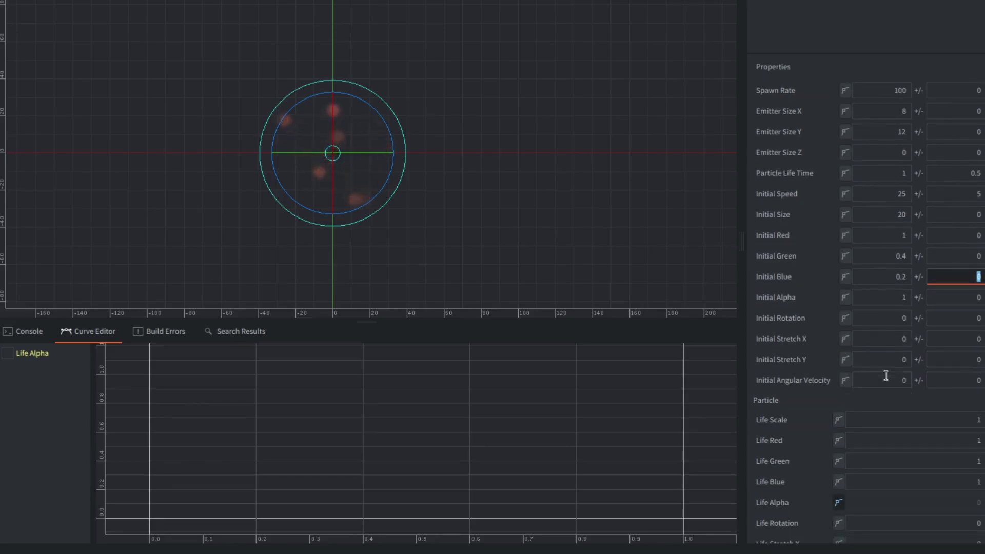
pyautogui.scroll(-2, 886, 376)
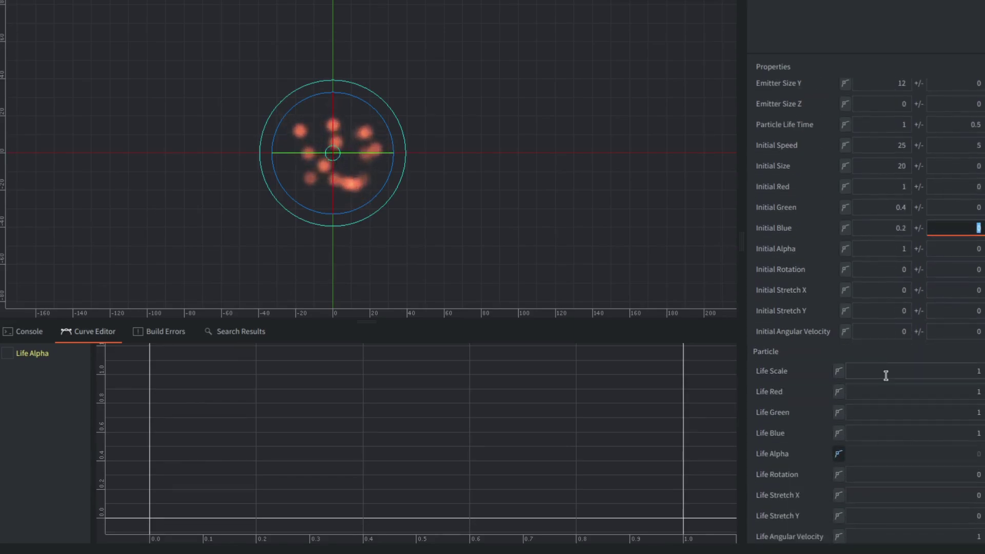
# Step: Make Life Red a curve and show it with Life Alpha in the Curve Editor
pyautogui.click(839, 393)
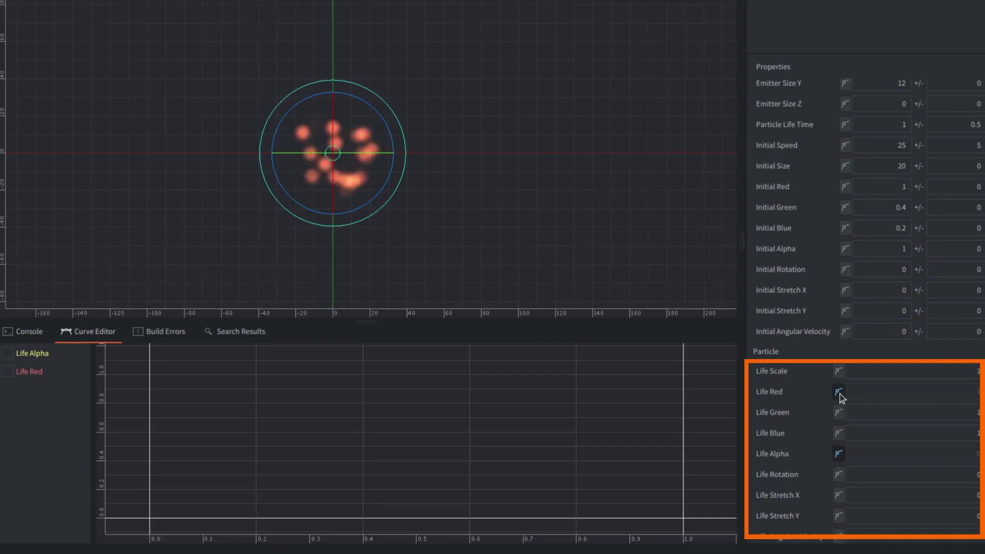
pyautogui.scroll(2, 223, 442)
pyautogui.scroll(-3, 226, 431)
pyautogui.click(7, 371)
pyautogui.click(8, 353)
pyautogui.moveTo(257, 413); pyautogui.dragTo(260, 449, button='middle')
pyautogui.scroll(2, 260, 448)
pyautogui.scroll(2, 233, 412)
pyautogui.scroll(-1, 275, 444)
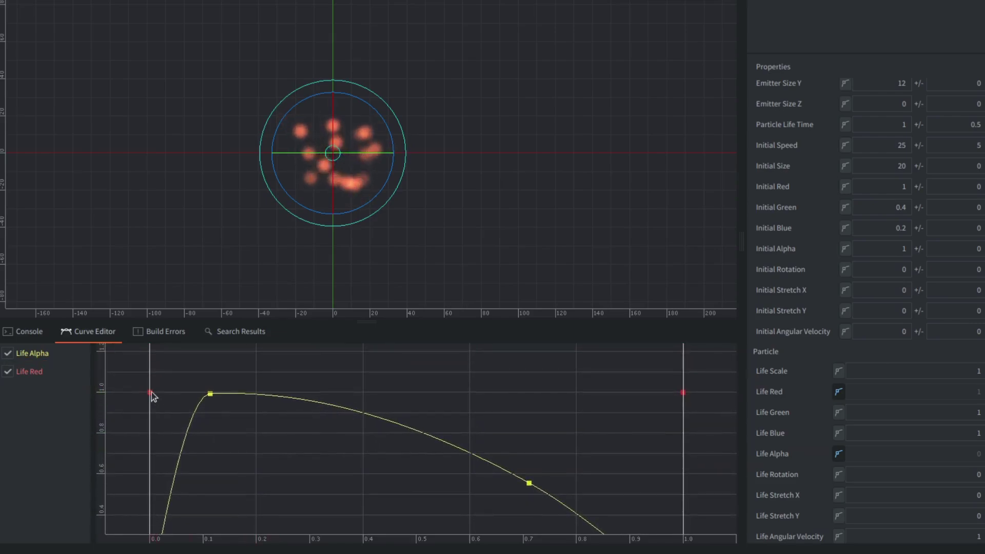
pyautogui.click(152, 392)
pyautogui.moveTo(636, 439); pyautogui.dragTo(636, 402, button='middle')
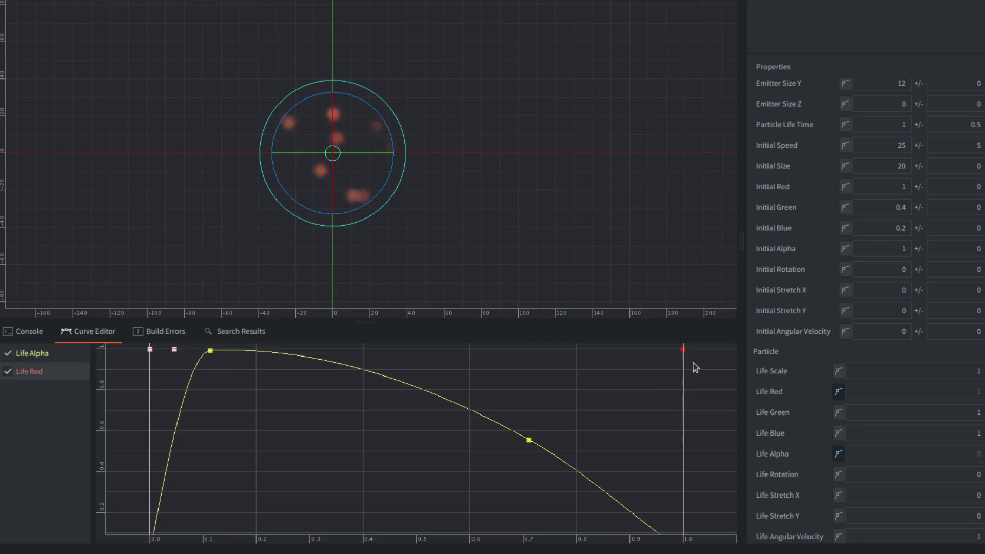
# Step: Drag Life Red's end key down from 1.0 to 0
pyautogui.click(683, 350)
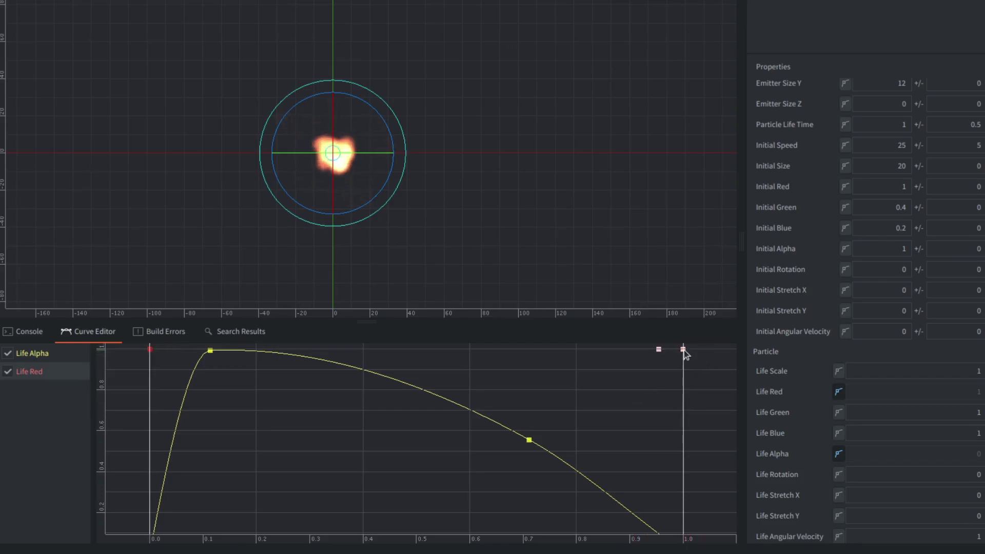
pyautogui.moveTo(683, 349); pyautogui.dragTo(683, 443)
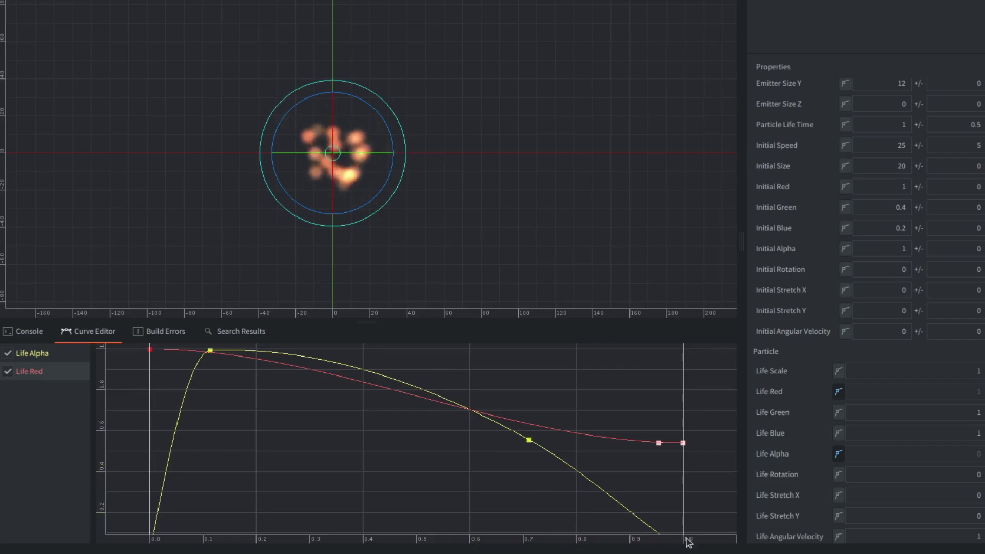
pyautogui.scroll(-3, 688, 488)
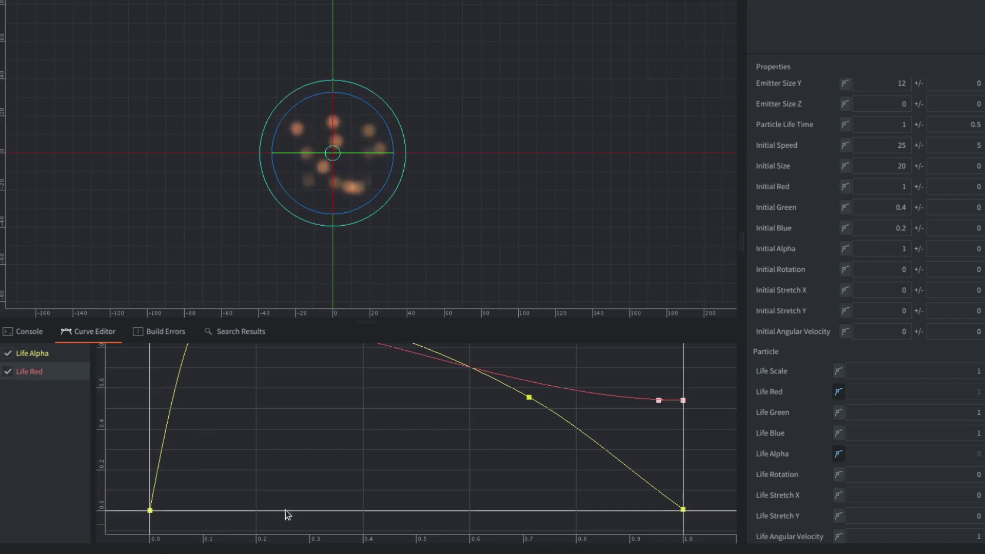
pyautogui.scroll(3, 513, 433)
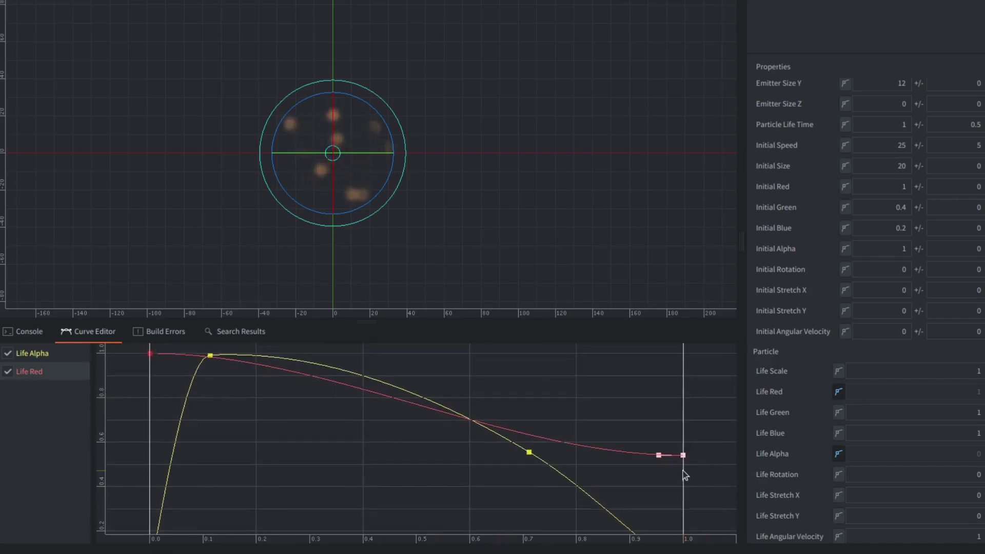
pyautogui.moveTo(683, 456); pyautogui.dragTo(685, 478)
pyautogui.scroll(-3, 713, 408)
pyautogui.moveTo(686, 432); pyautogui.dragTo(688, 523)
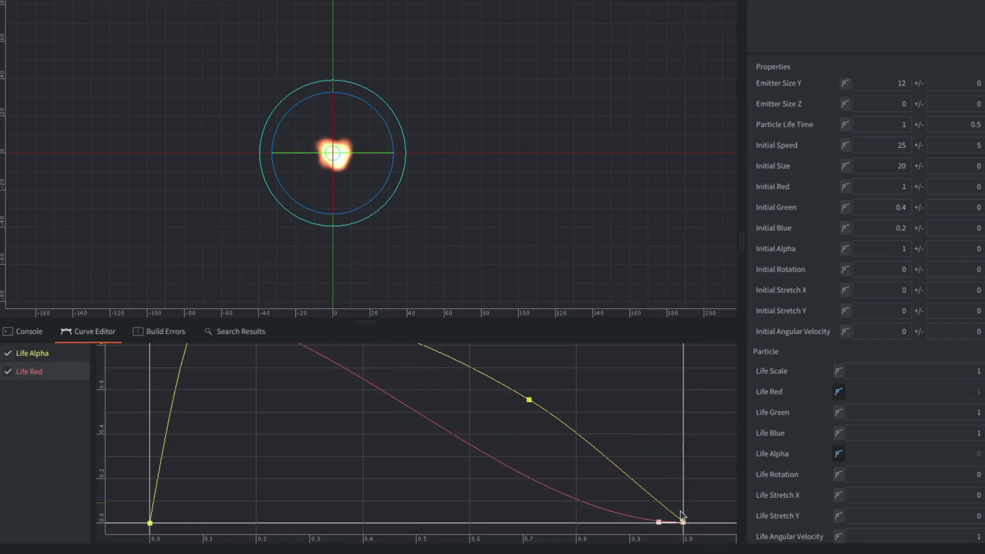
# Step: Make Life Green and Life Blue curves and drag both end keys from 1 down to 0
pyautogui.click(839, 433)
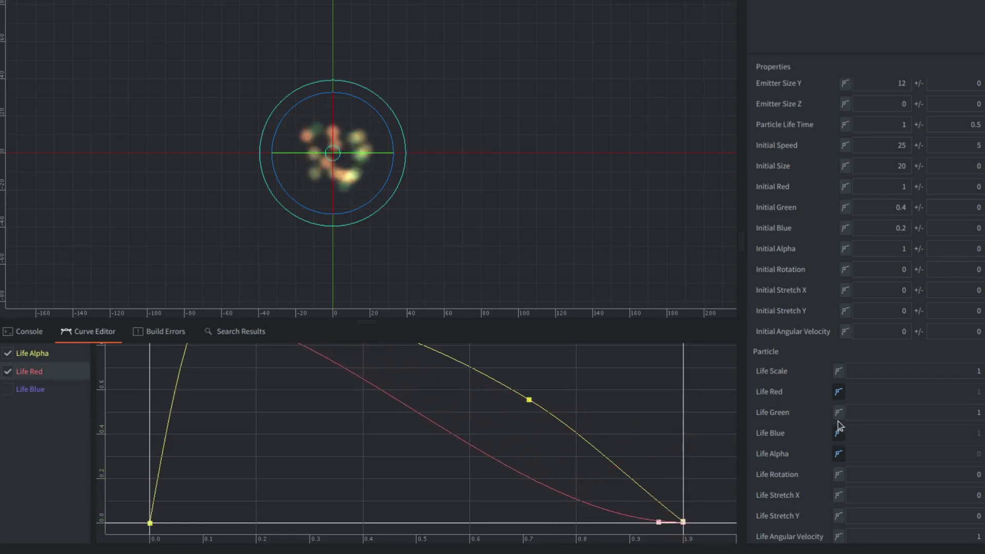
pyautogui.click(839, 413)
pyautogui.scroll(5, 655, 407)
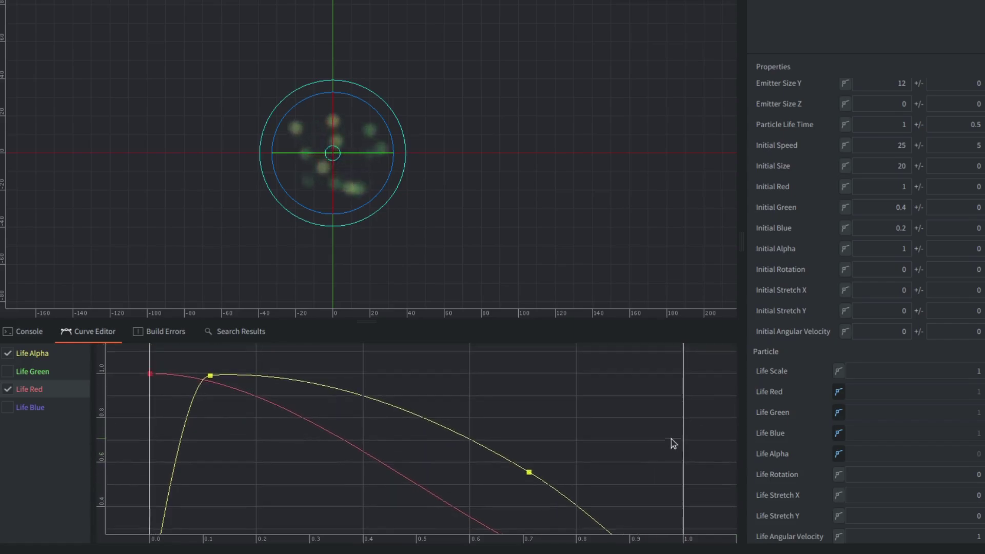
pyautogui.scroll(-4, 661, 431)
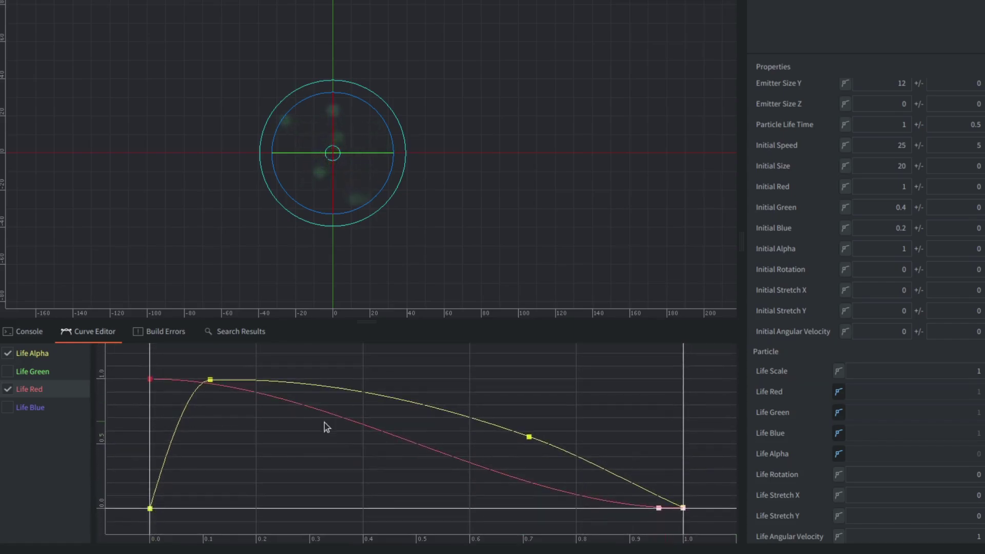
pyautogui.click(8, 372)
pyautogui.click(8, 408)
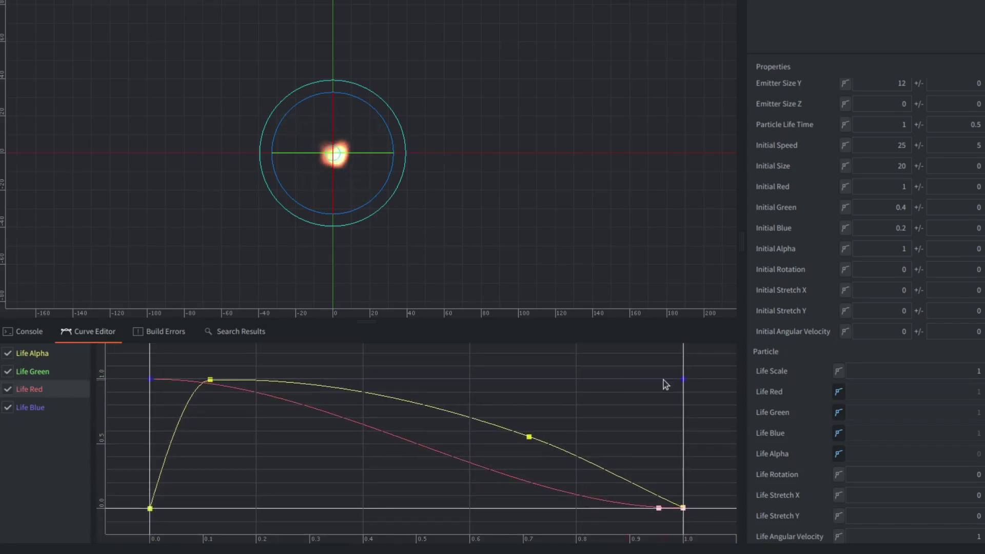
pyautogui.moveTo(683, 380); pyautogui.dragTo(682, 508)
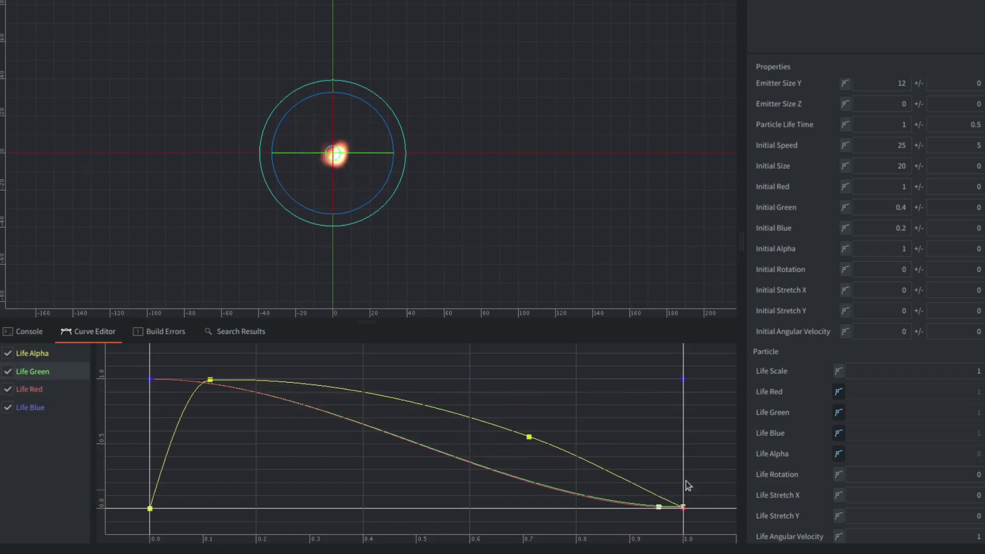
pyautogui.moveTo(683, 380); pyautogui.dragTo(684, 511)
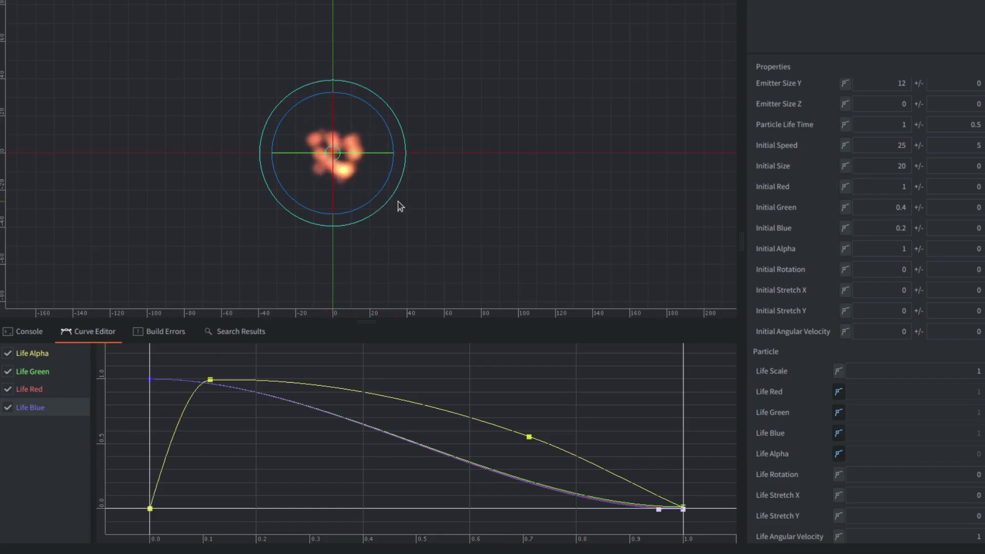
pyautogui.scroll(-1, 414, 220)
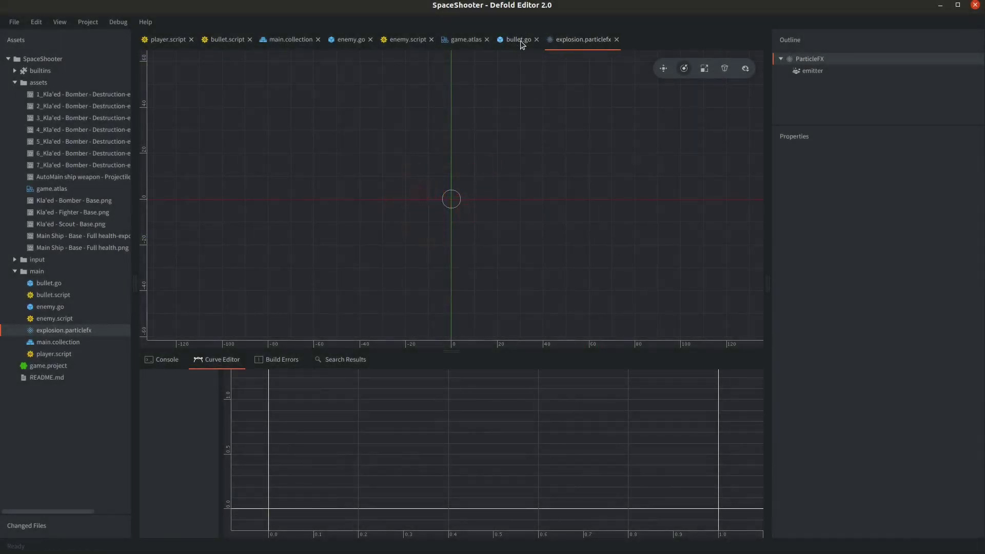
# Step: Add /main/explosion.particlefx as a component of bullet.go and preview it playing
pyautogui.click(519, 40)
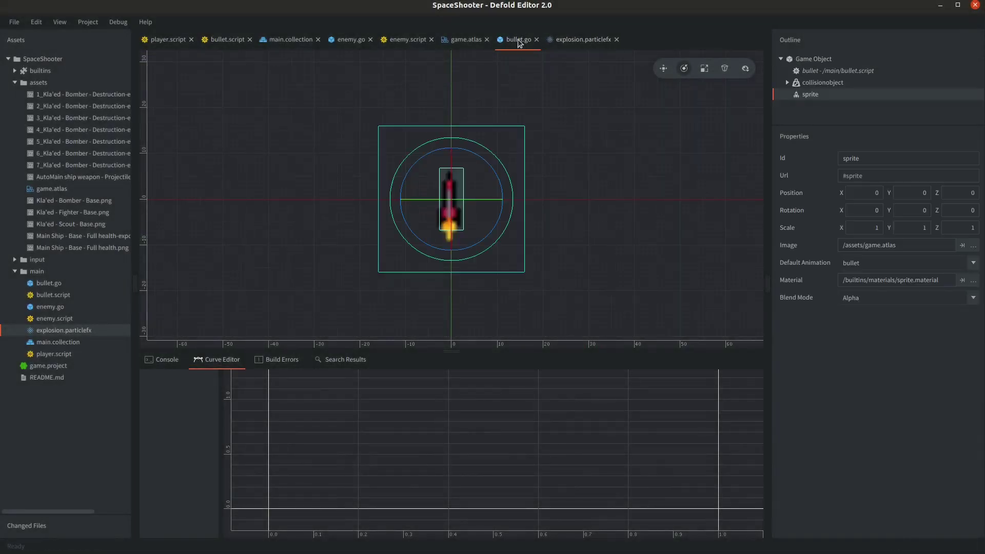
pyautogui.click(827, 60)
pyautogui.rightClick(827, 60)
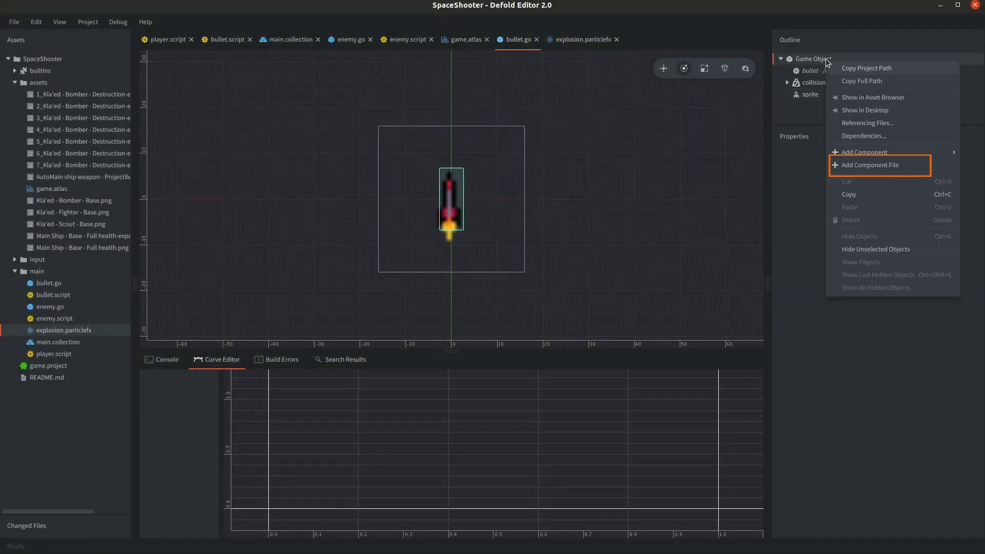
pyautogui.click(863, 165)
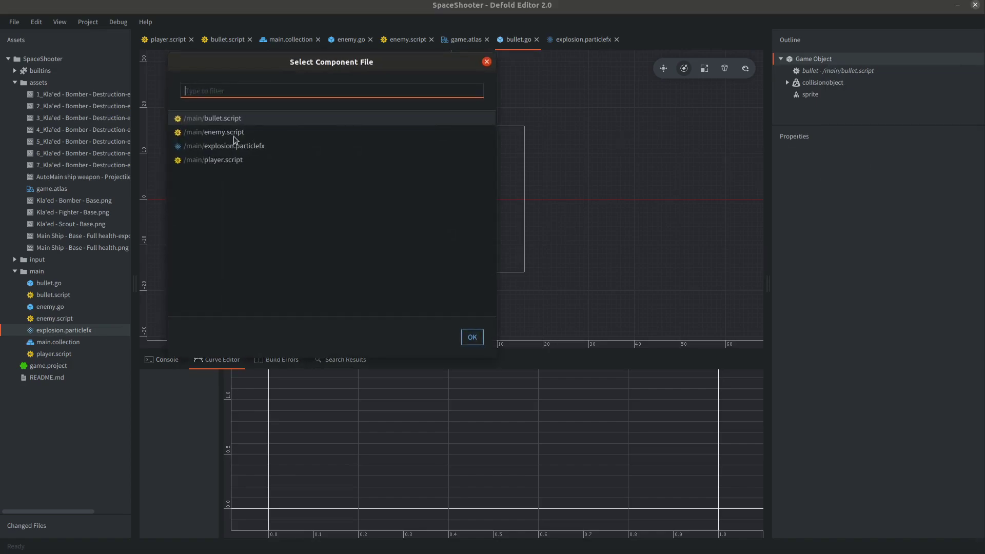
pyautogui.click(217, 148)
pyautogui.click(472, 337)
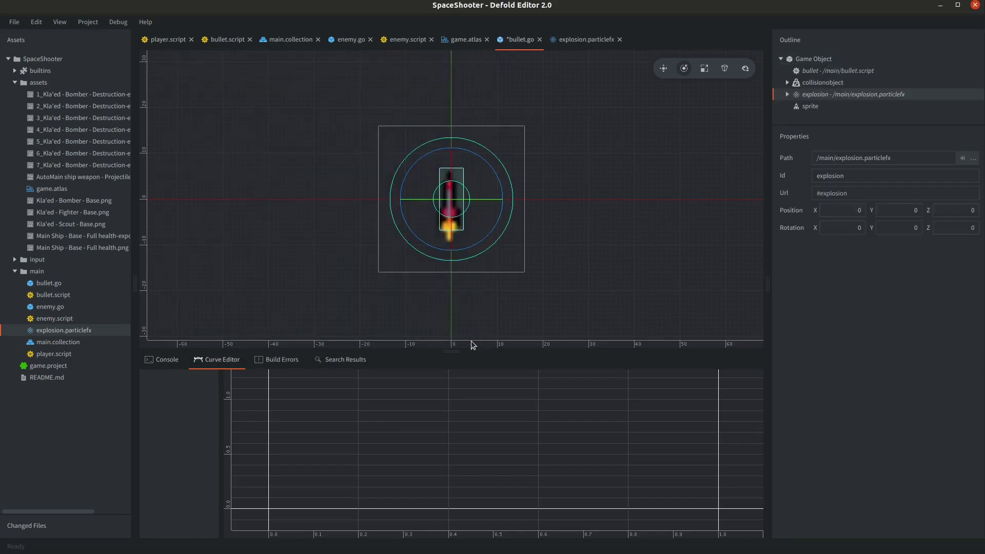
pyautogui.press('space')
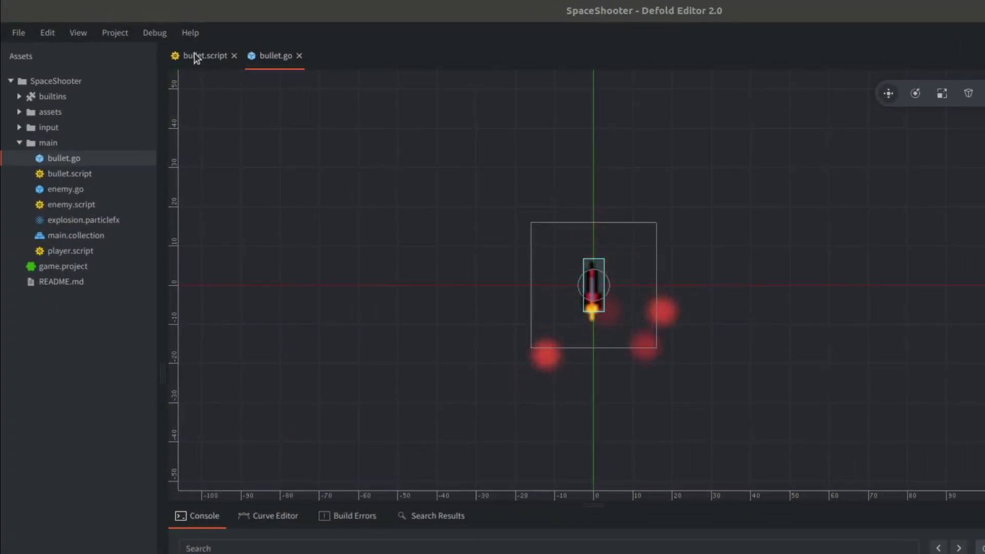
# Step: Add particlefx.play("#explosion") after go.delete() in bullet.script, then save and build with Ctrl+B
pyautogui.click(195, 57)
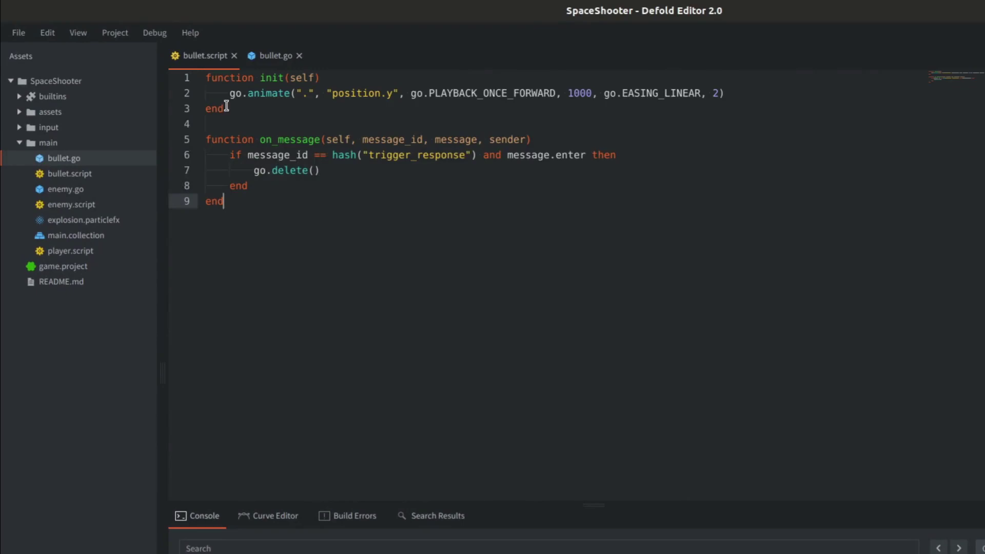
pyautogui.click(338, 173)
pyautogui.press('Return')
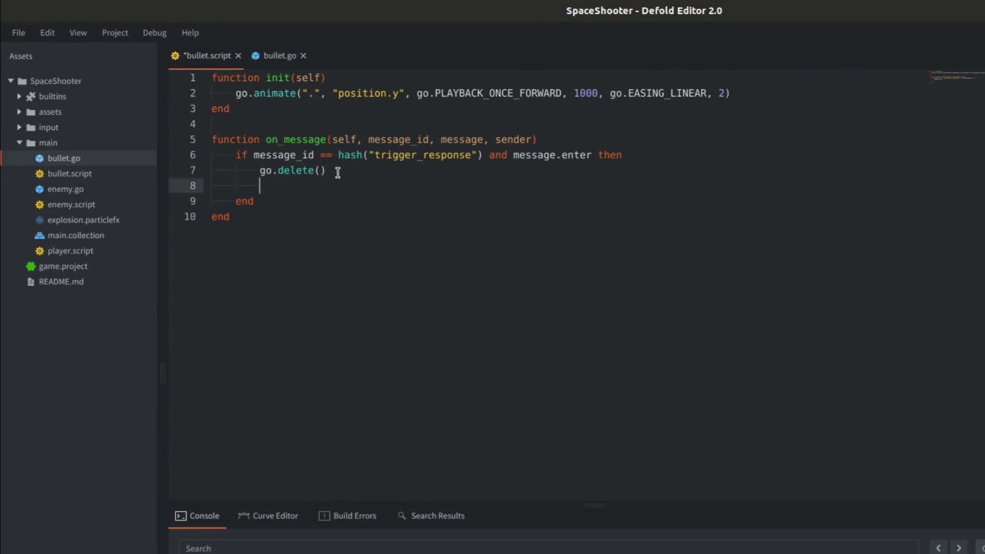
pyautogui.write('part')
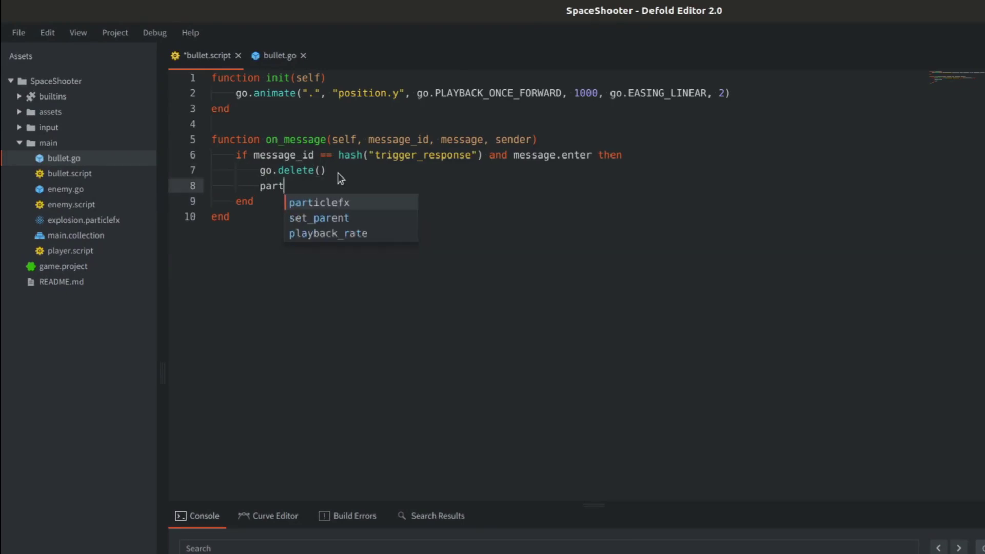
pyautogui.write('iclefx.play')
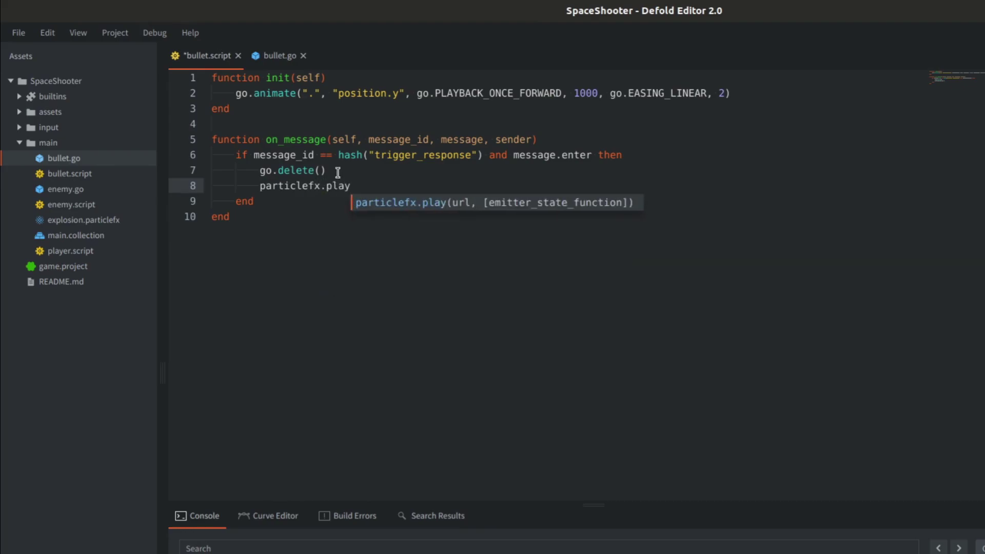
pyautogui.press('Return')
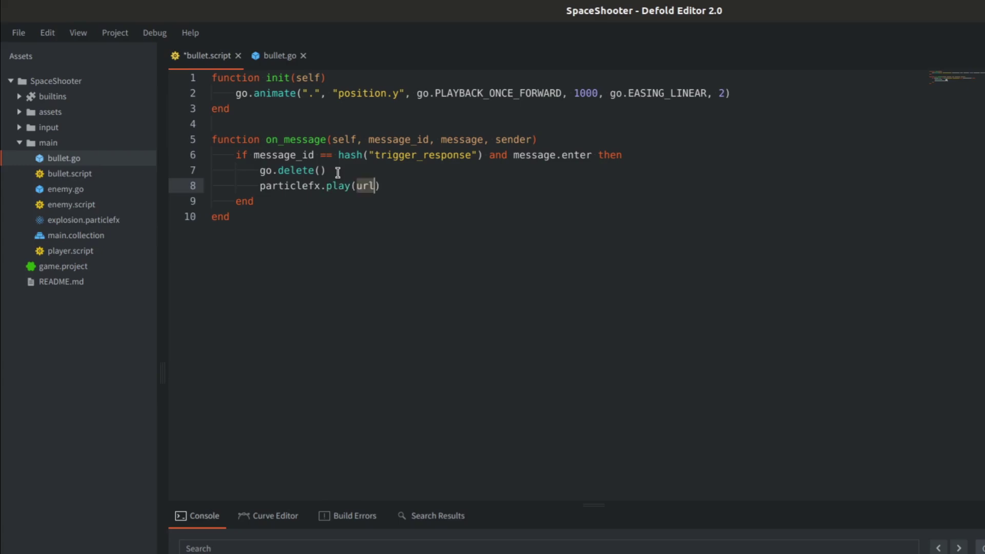
pyautogui.write('"#explosion"')
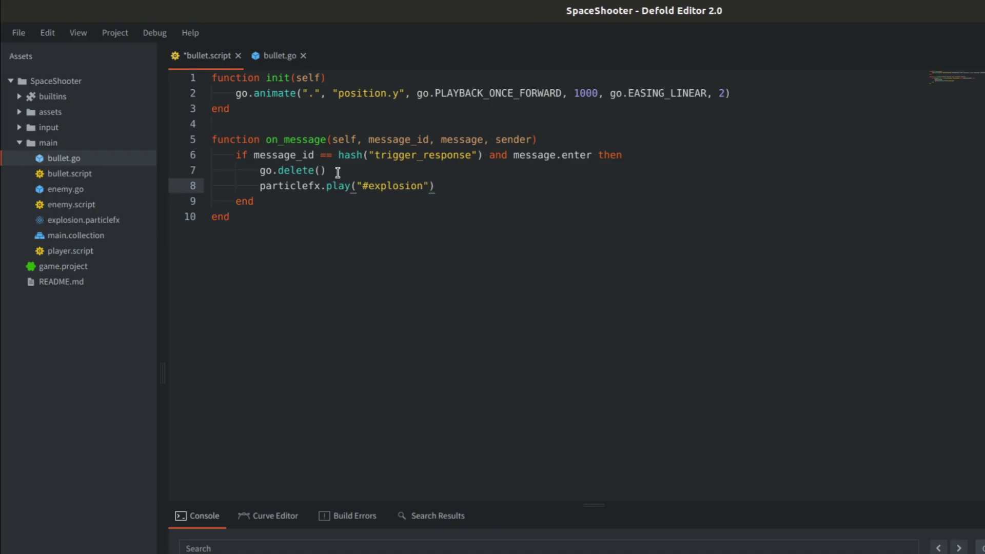
pyautogui.hotkey('ctrl', 'b')
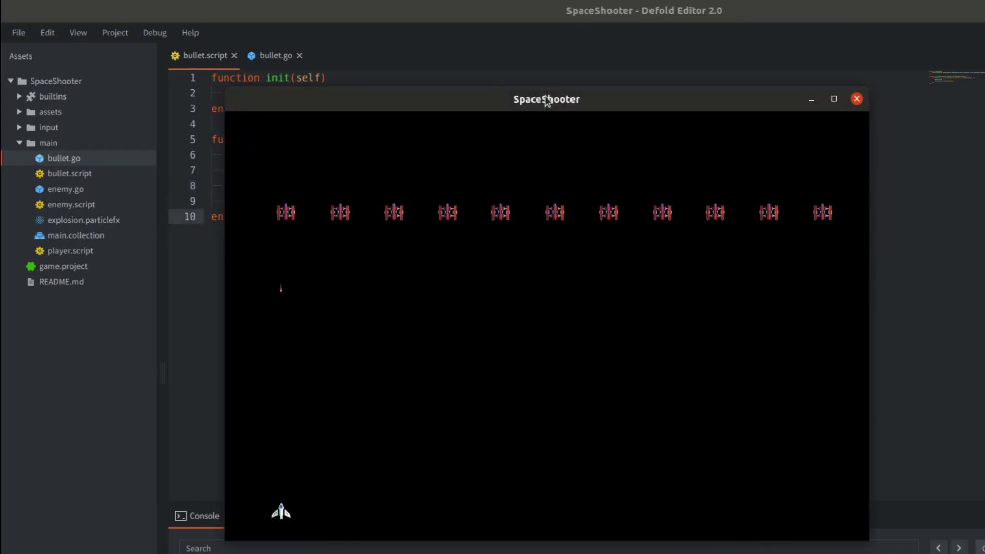
# Step: Close the running SpaceShooter game window
pyautogui.click(857, 99)
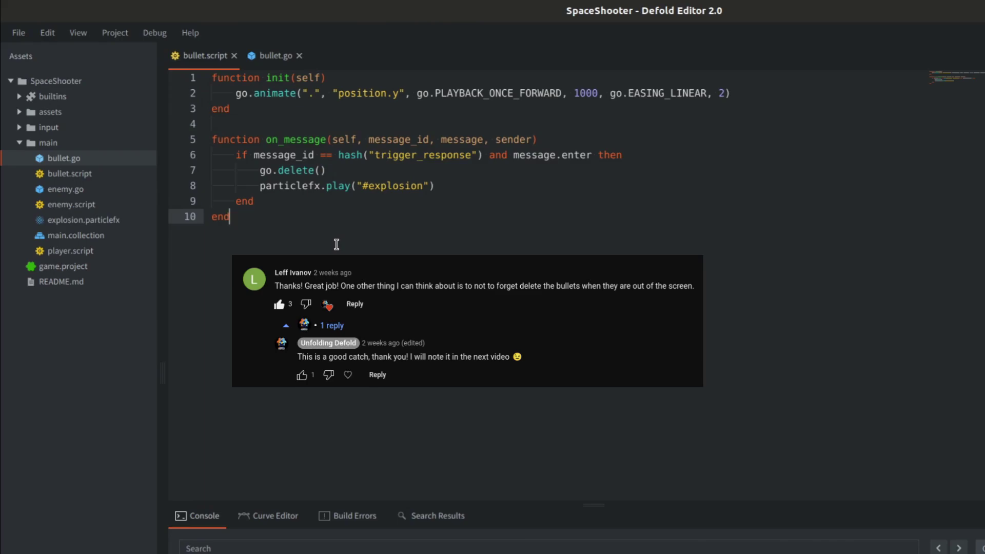
# Step: Give line 2's go.animate a function() go.delete() end callback and save bullet.script
pyautogui.click(757, 95)
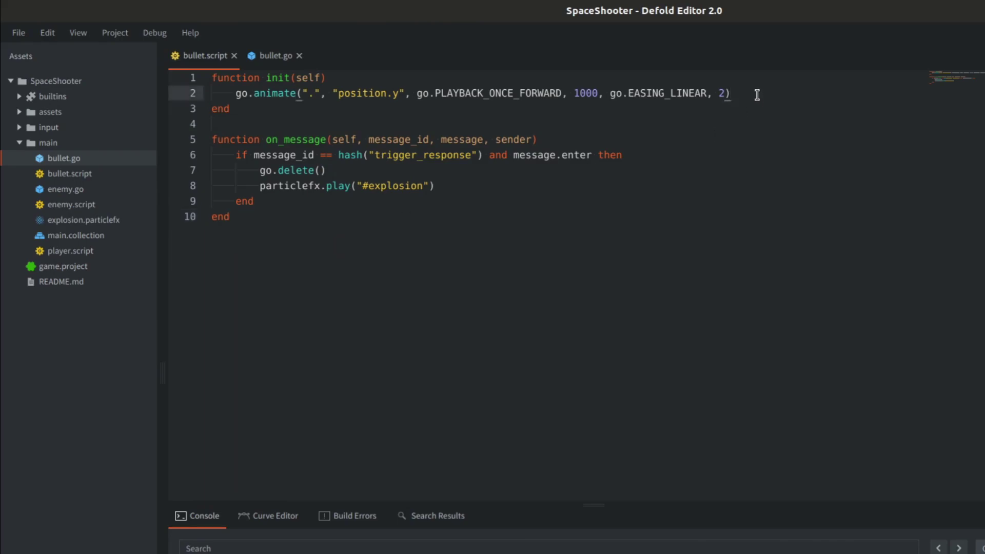
pyautogui.press('Return')
pyautogui.write('go.anima')
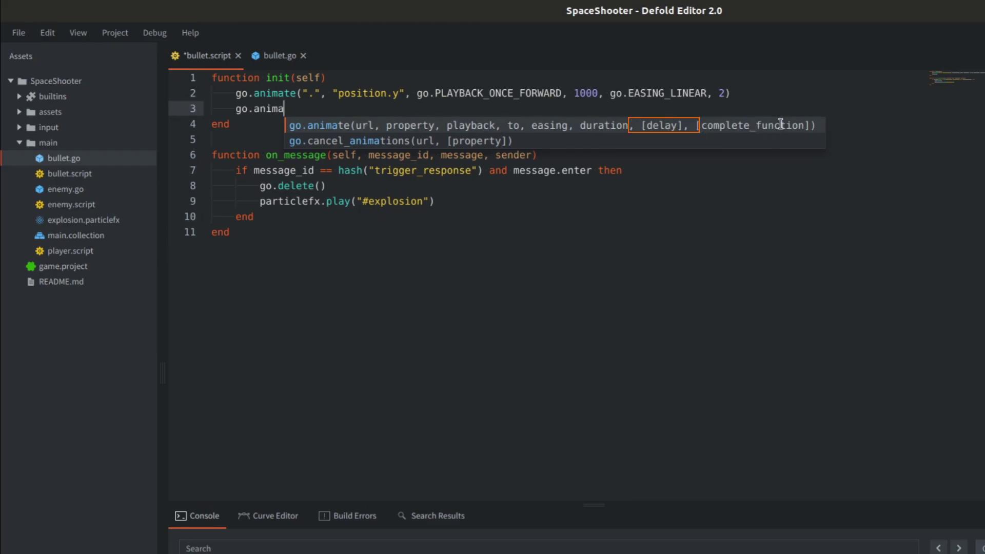
pyautogui.moveTo(682, 108); pyautogui.dragTo(733, 100)
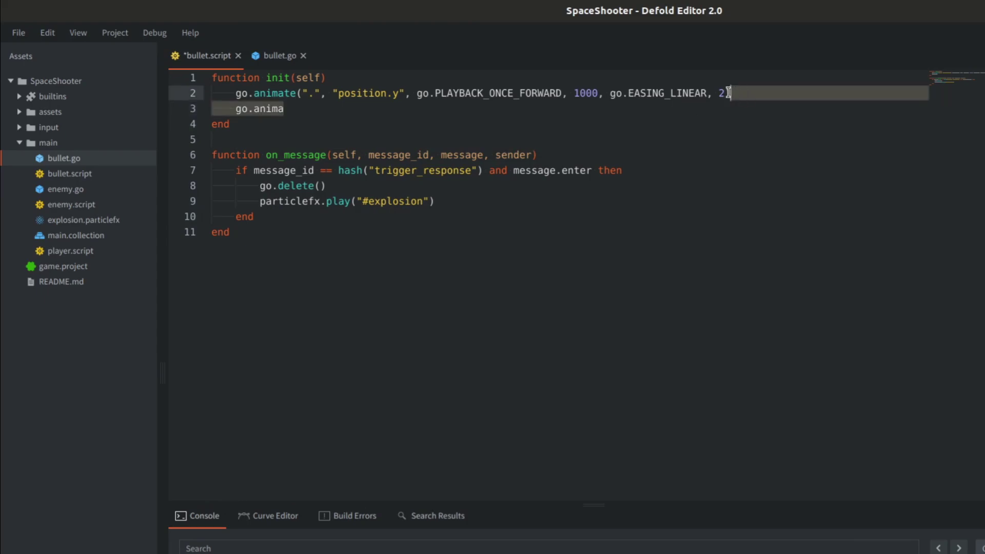
pyautogui.press('BackSpace')
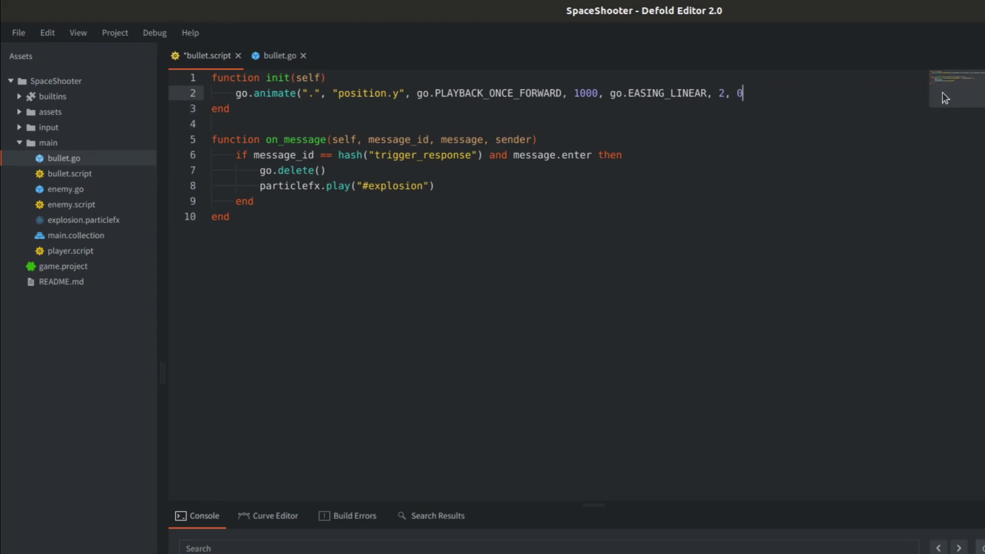
pyautogui.write('functio')
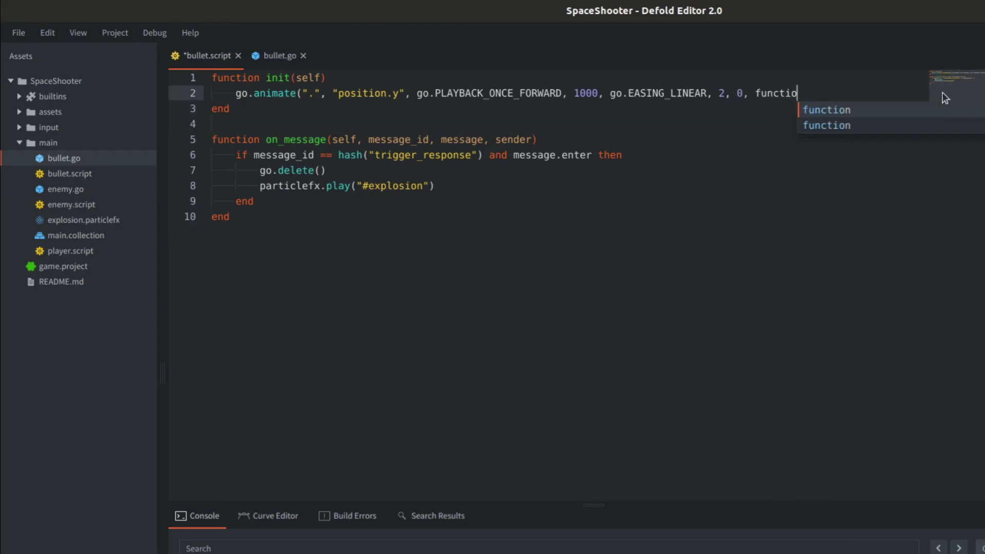
pyautogui.write('n()')
pyautogui.press('Return')
pyautogui.press('Return')
pyautogui.write('end)')
pyautogui.press('Up')
pyautogui.write('go.delete()')
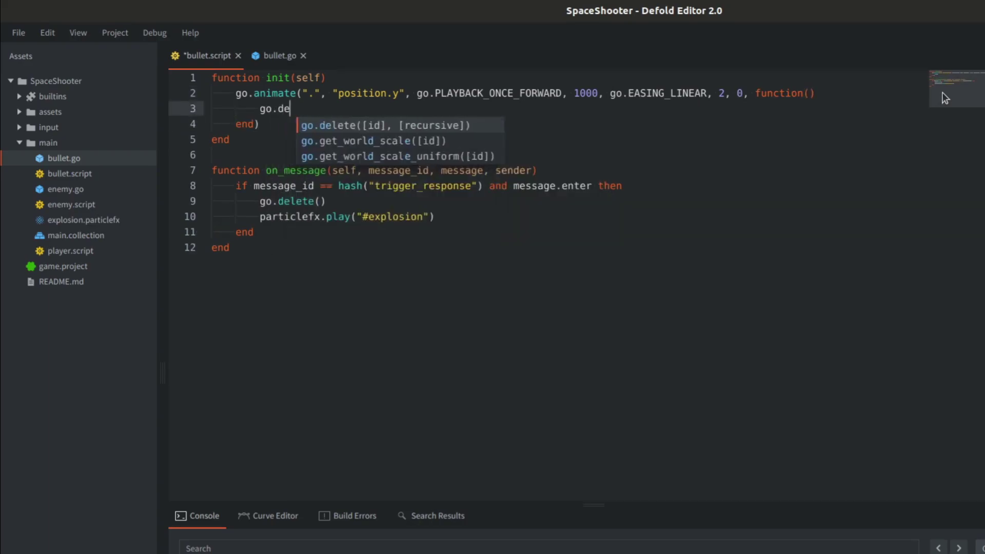
pyautogui.click(432, 135)
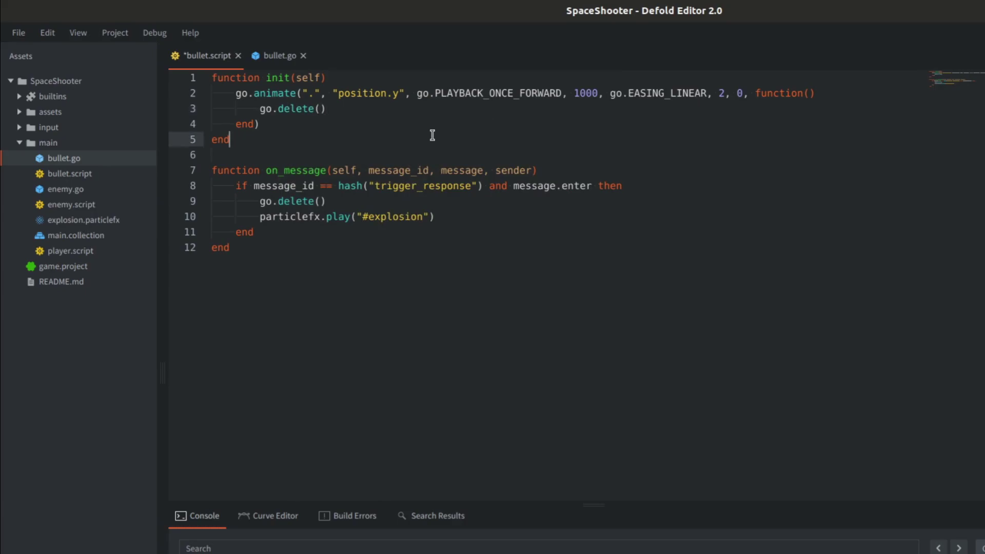
pyautogui.hotkey('ctrl', 's')
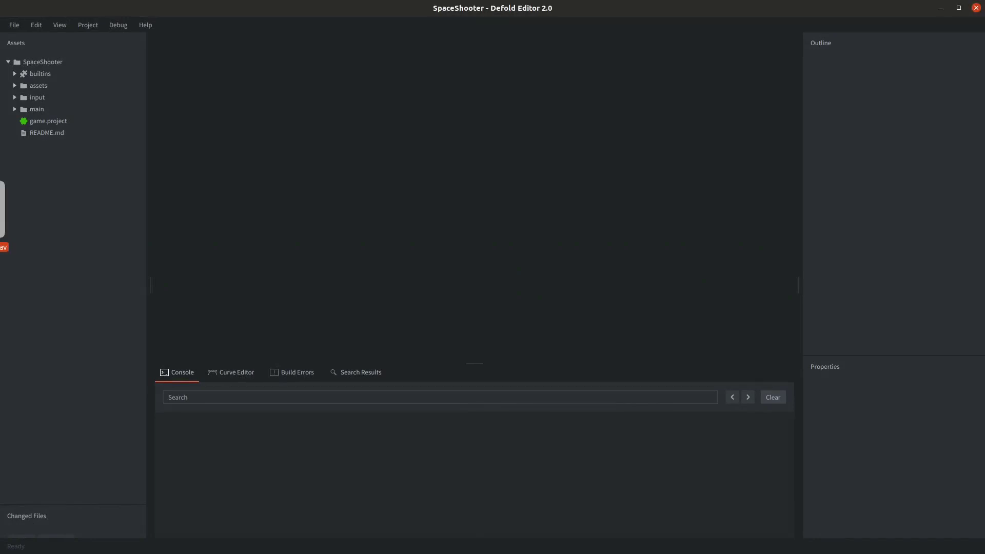
# Step: Import explosion.wav into the assets folder
pyautogui.moveTo(0, 210); pyautogui.dragTo(44, 90)
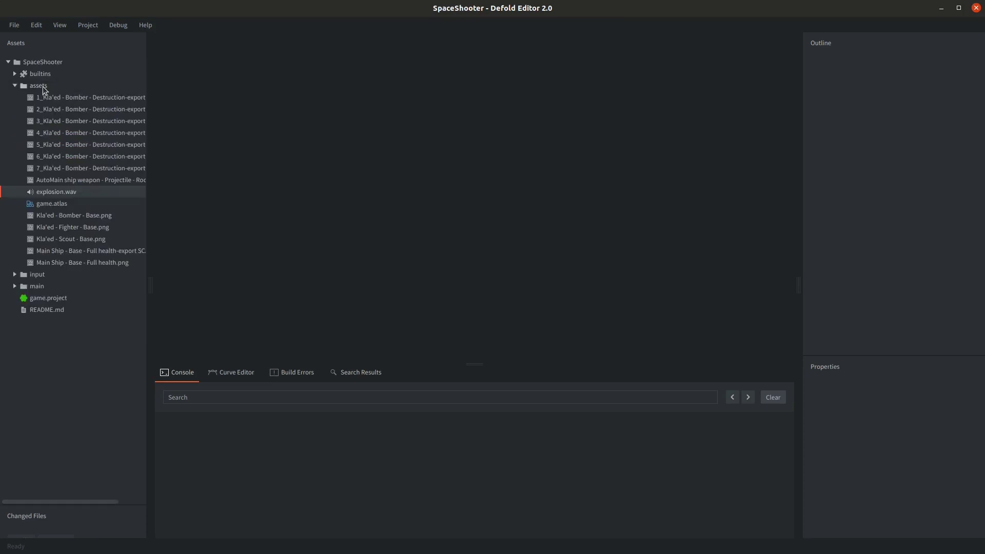
pyautogui.click(44, 88)
pyautogui.click(16, 86)
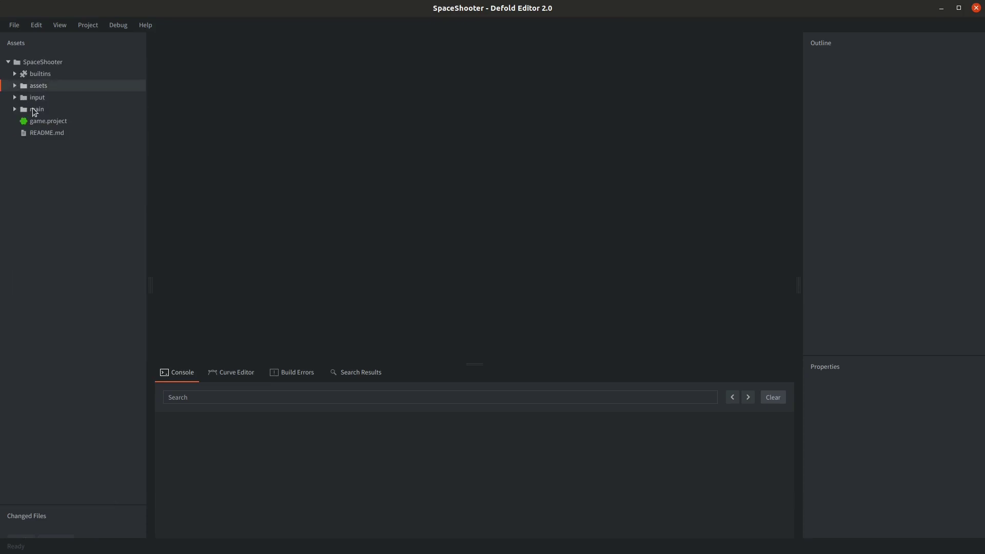
# Step: Create boom.sound in main and set its Sound to /assets/explosion.wav
pyautogui.rightClick(34, 113)
pyautogui.moveTo(74, 134)
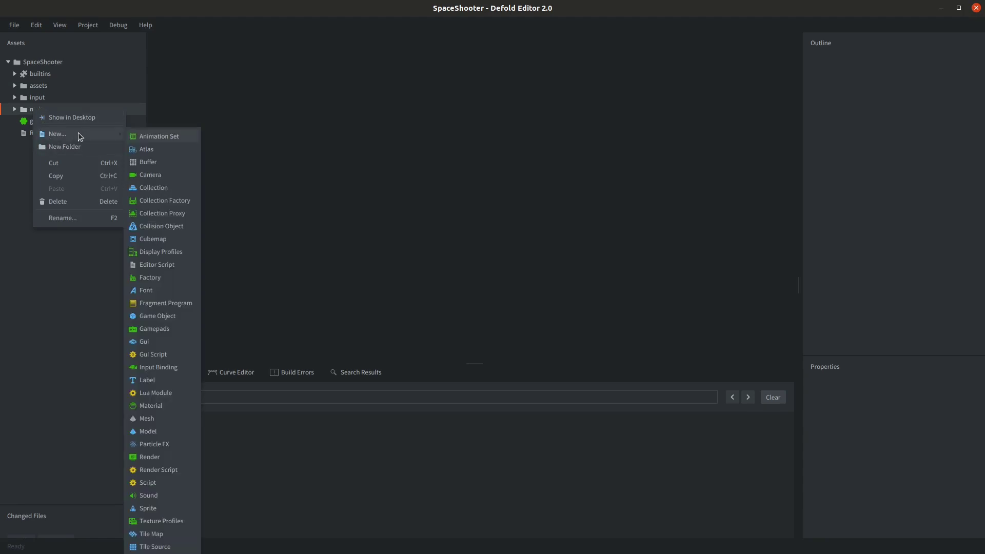
pyautogui.click(169, 496)
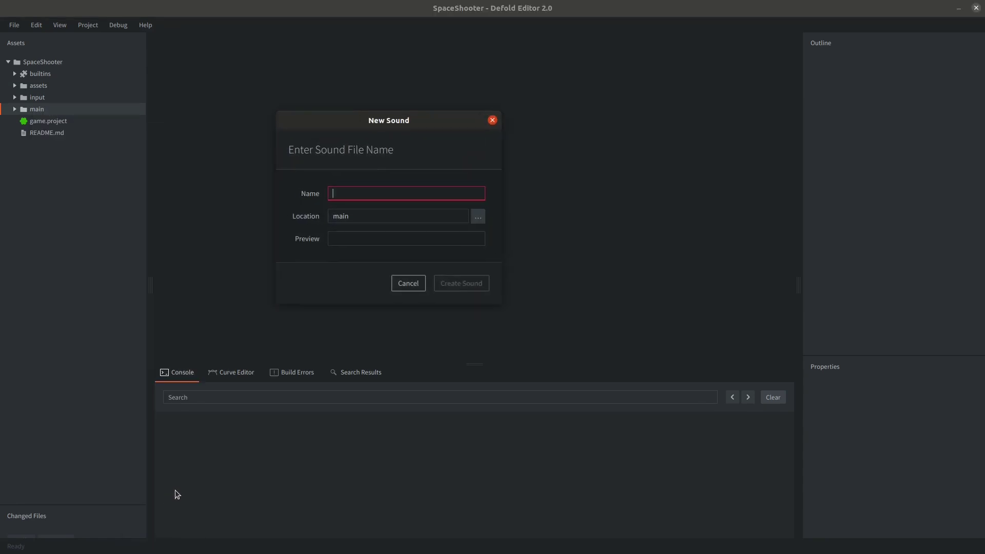
pyautogui.write('boom')
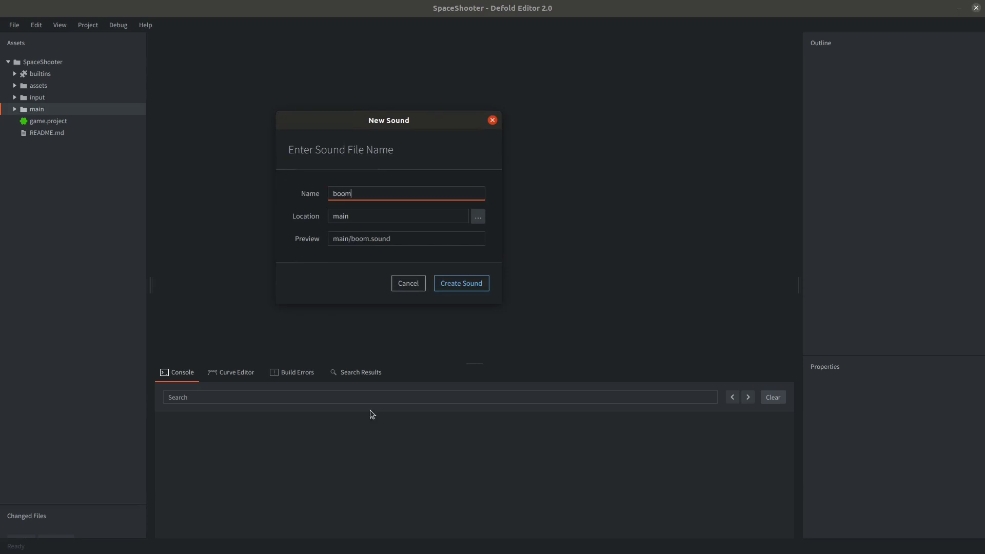
pyautogui.click(470, 289)
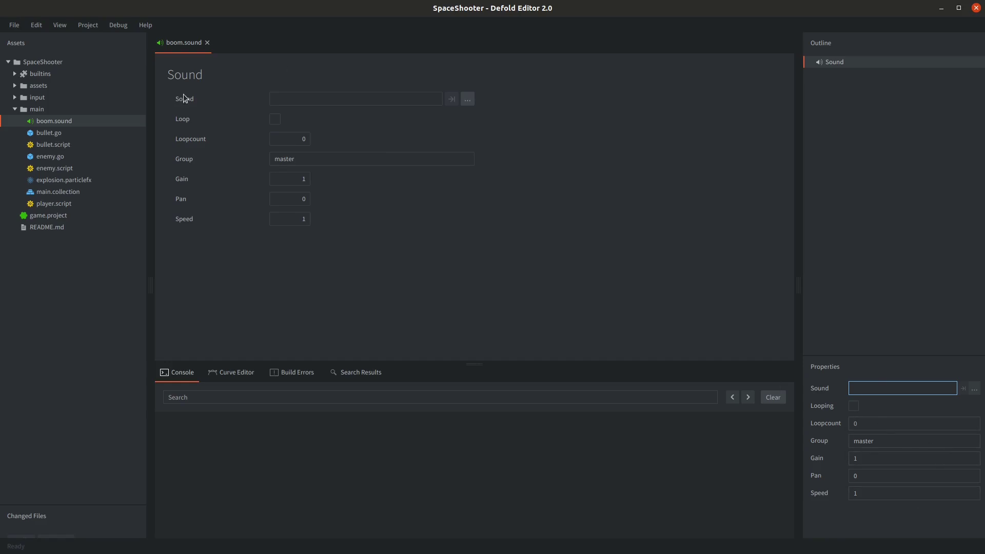
pyautogui.click(466, 99)
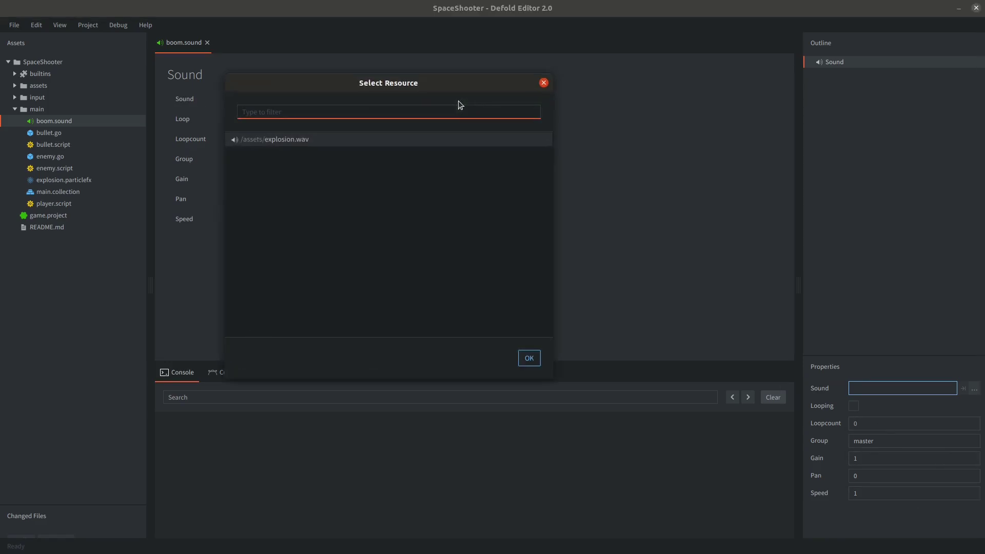
pyautogui.click(284, 139)
pyautogui.click(529, 358)
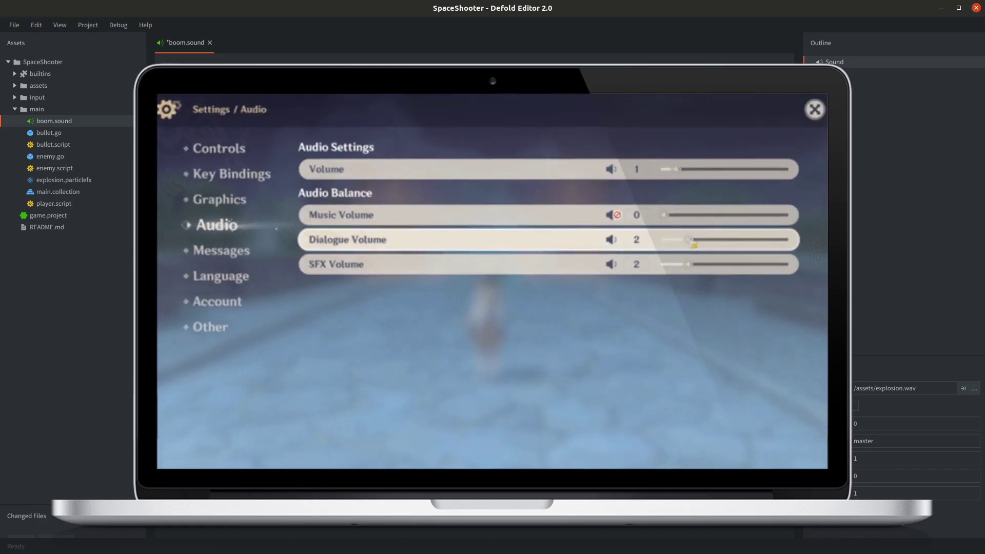
# Step: Save boom.sound, which now uses /assets/explosion.wav
pyautogui.hotkey('ctrl', 's')
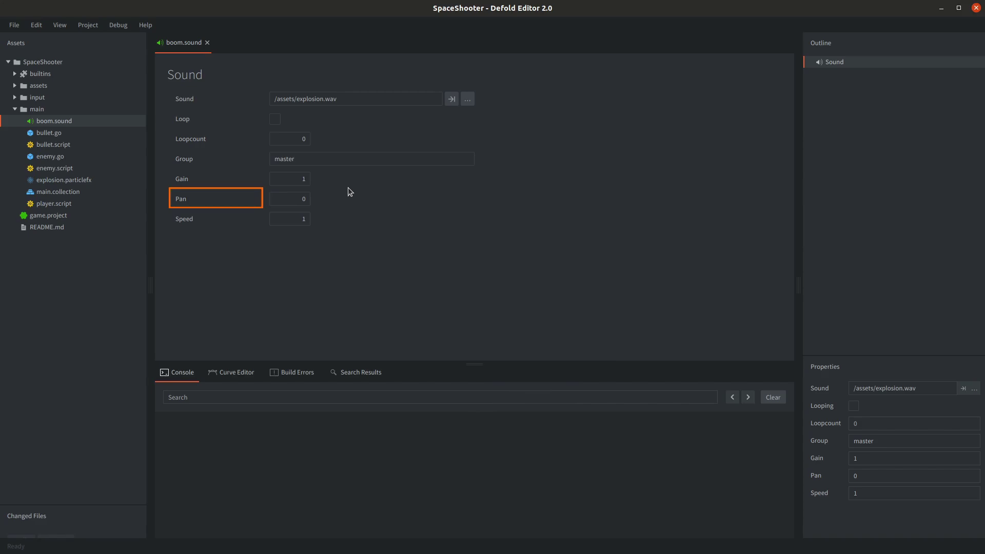
# Step: Set boom.sound's Pan to -1, then change it to 1
pyautogui.click(303, 201)
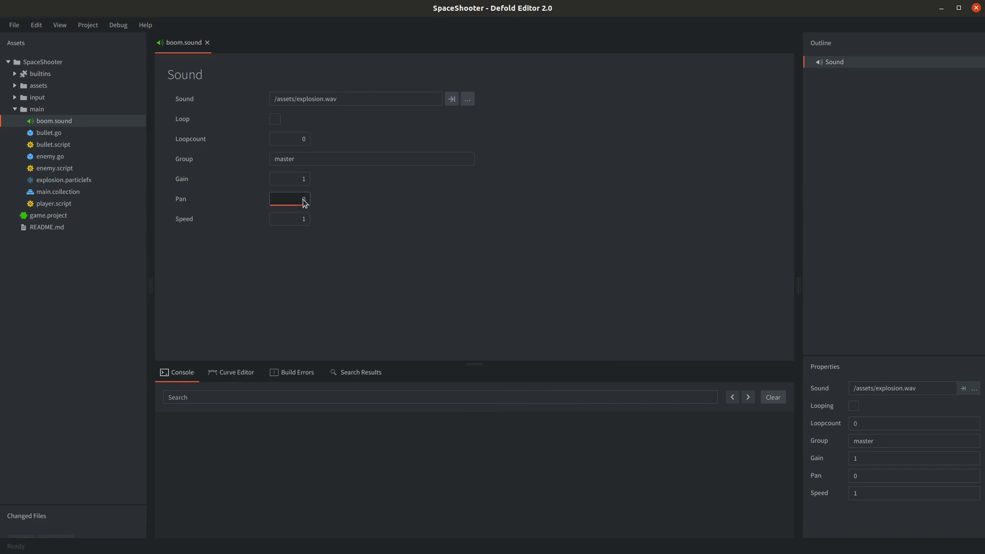
pyautogui.write('-1')
pyautogui.press('Return')
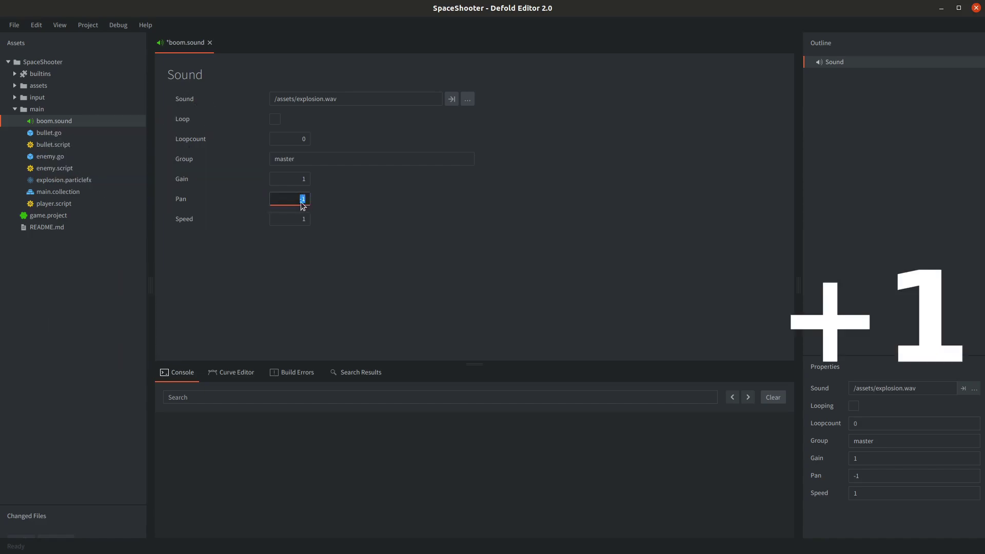
pyautogui.press('Home')
pyautogui.press('Delete')
pyautogui.press('Return')
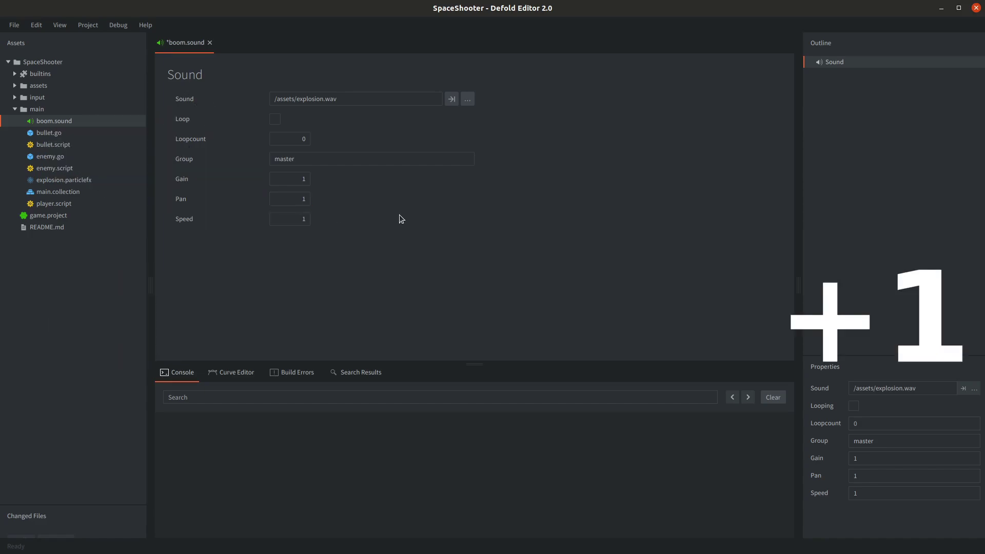
# Step: Try Speed values 0.5 and 2, then set Speed back to 1
pyautogui.doubleClick(307, 223)
pyautogui.write('0.5')
pyautogui.press('Return')
pyautogui.doubleClick(299, 221)
pyautogui.write('2')
pyautogui.press('Return')
pyautogui.doubleClick(306, 222)
pyautogui.write('1')
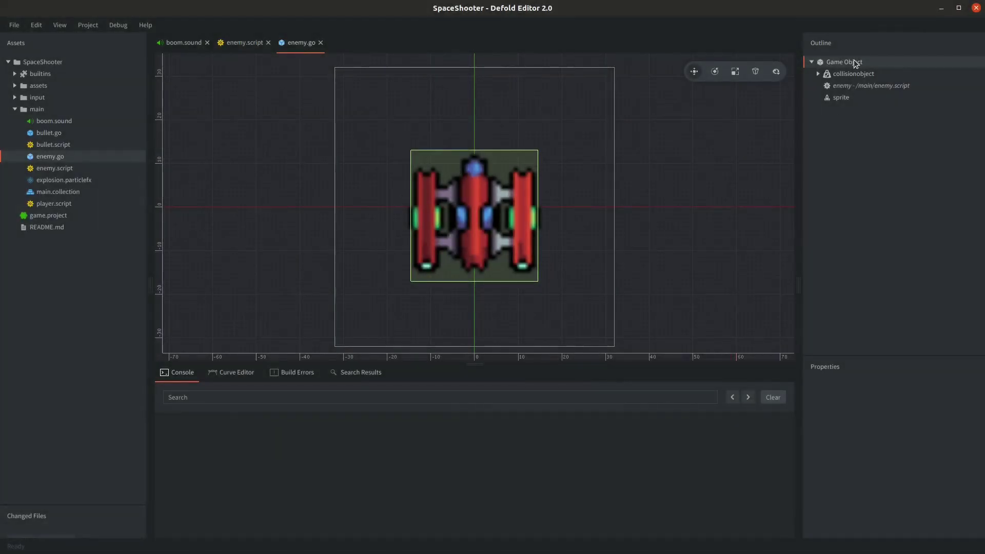
# Step: Add boom.sound as a component of the enemy game object
pyautogui.rightClick(855, 63)
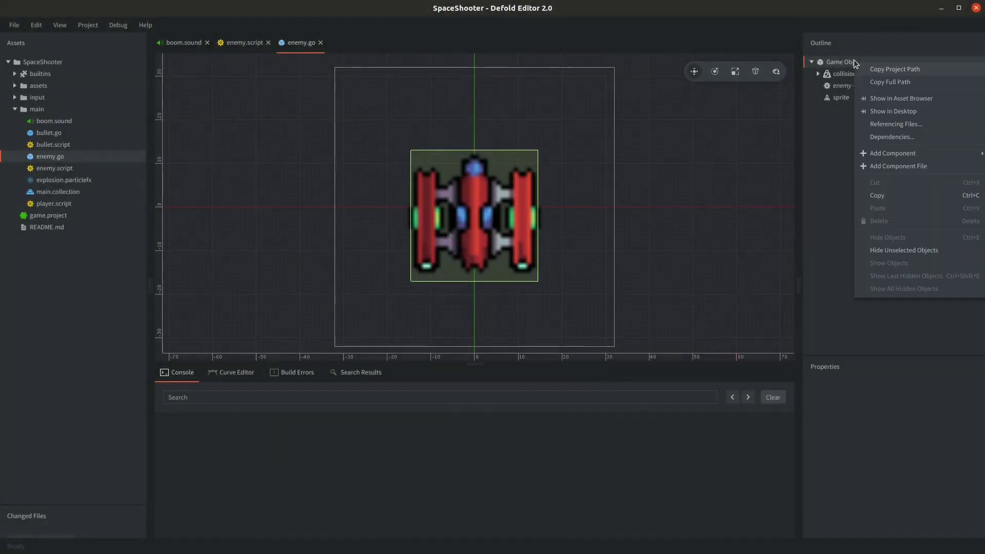
pyautogui.click(897, 167)
pyautogui.write('boo')
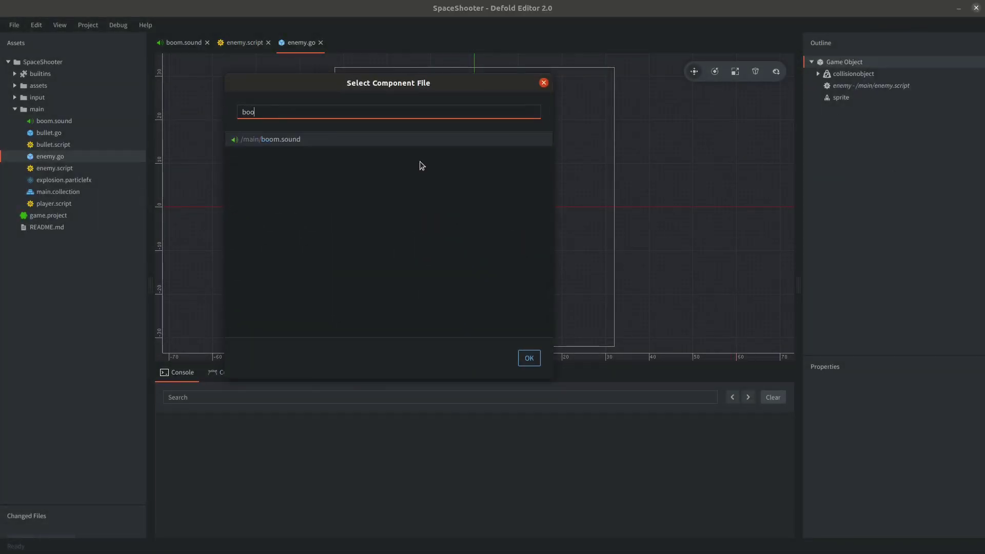
pyautogui.doubleClick(300, 147)
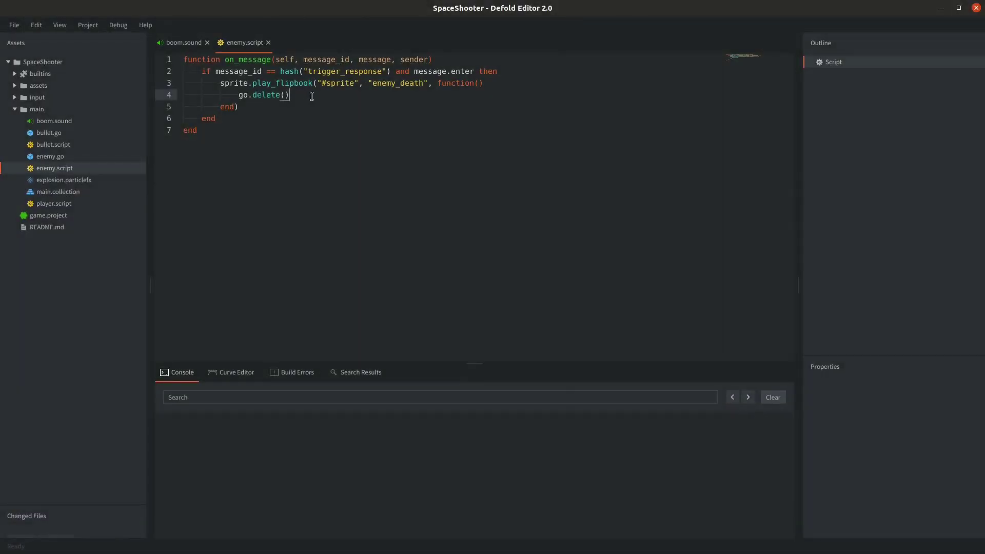
# Step: Add sound.play("#boom") after enemy.script's trigger check and import shot.wav into assets
pyautogui.click(518, 72)
pyautogui.press('Return')
pyautogui.write('sound.pla')
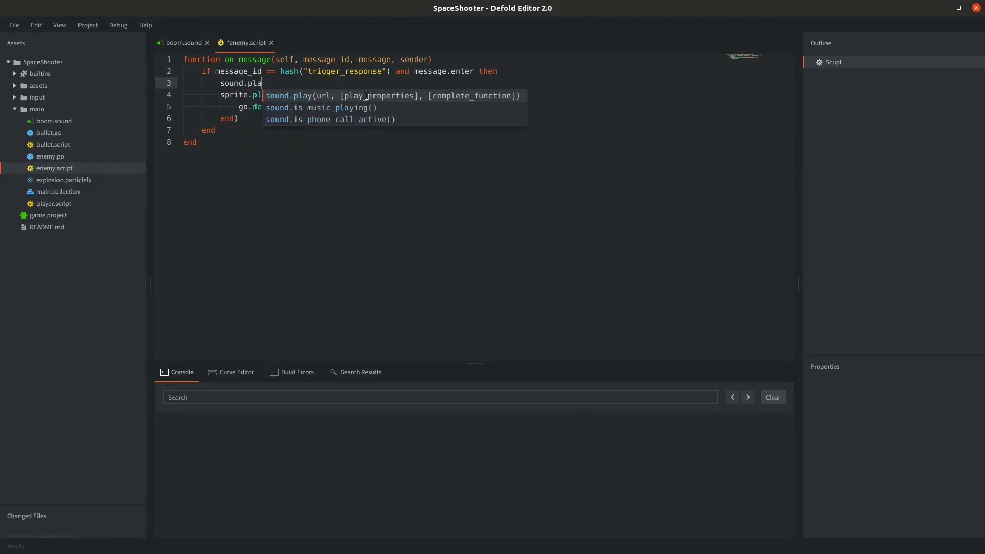
pyautogui.press('Return')
pyautogui.write('"#boom"')
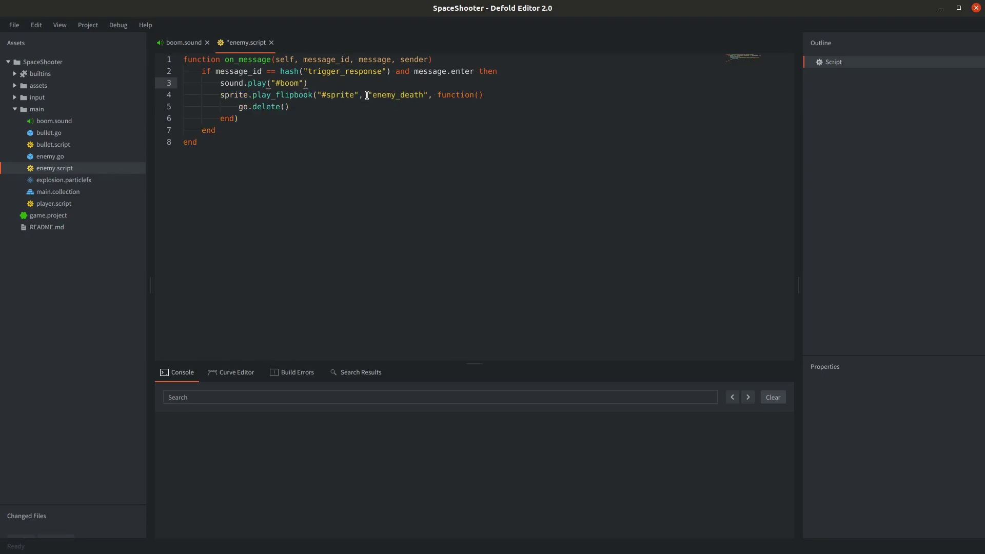
pyautogui.click(323, 128)
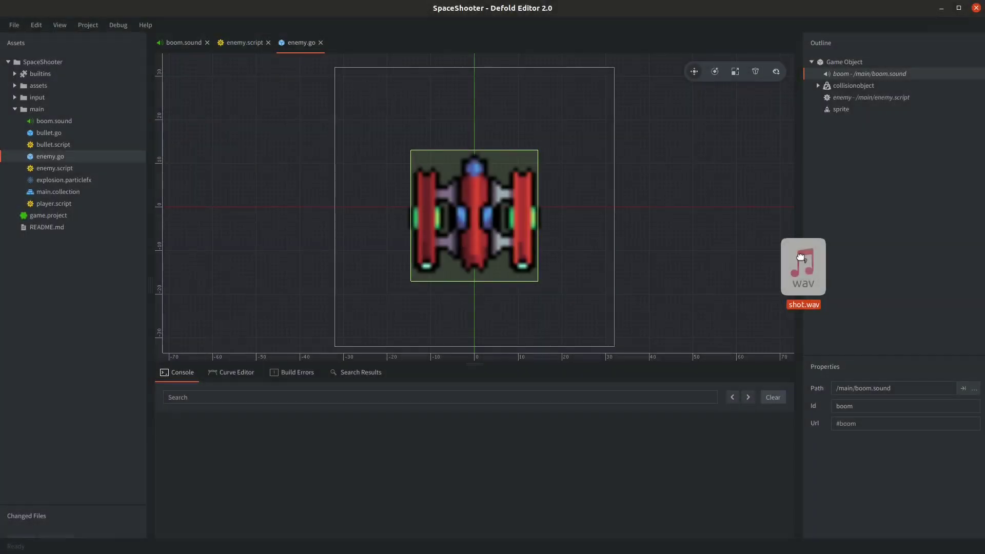
pyautogui.moveTo(799, 255); pyautogui.dragTo(47, 85)
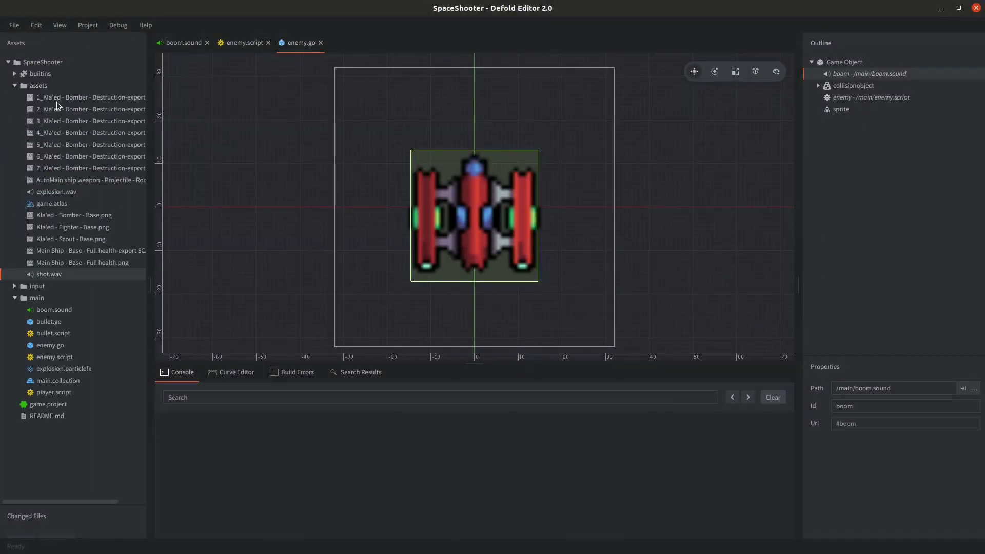
# Step: Create shot.sound in the main folder using shot.wav as its audio, and save it
pyautogui.rightClick(36, 298)
pyautogui.moveTo(62, 378)
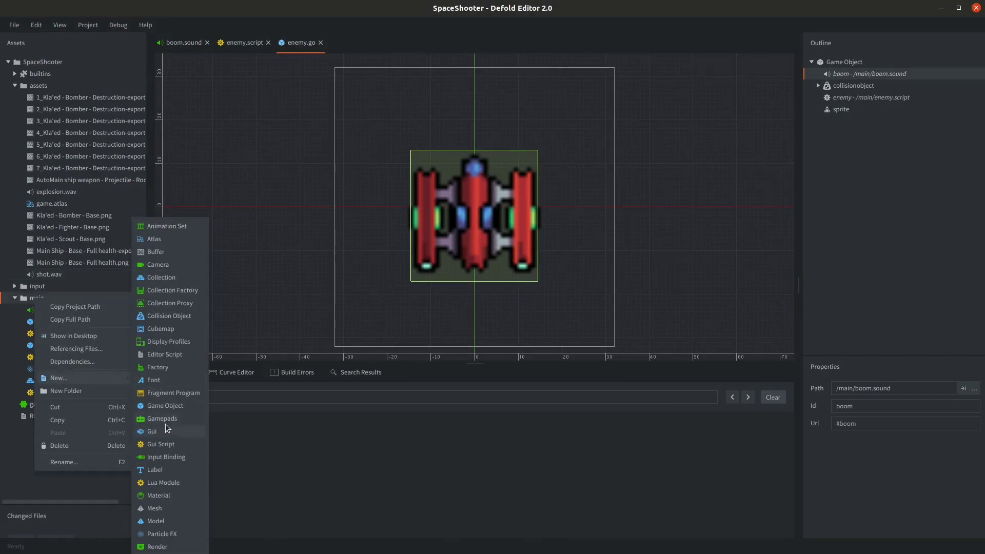
pyautogui.click(164, 549)
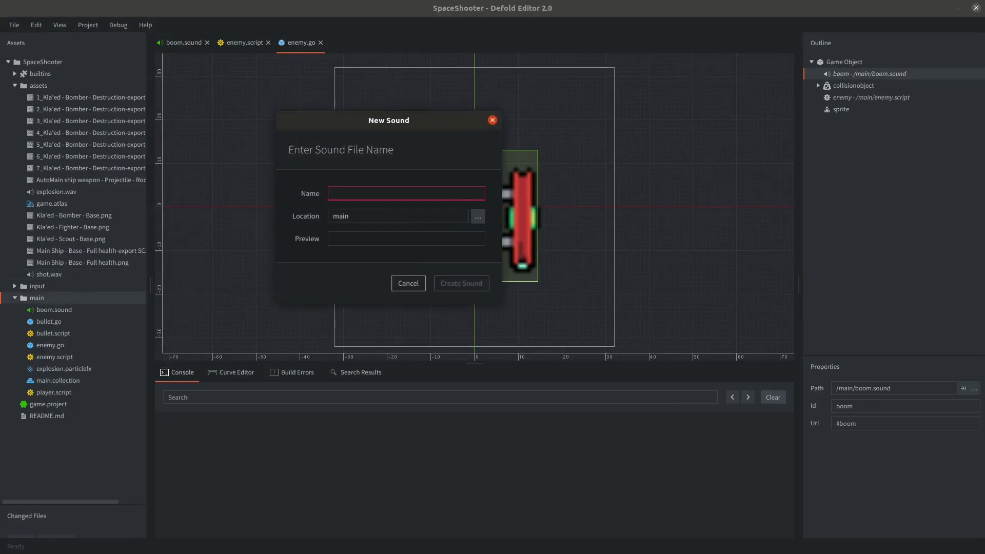
pyautogui.write('shot')
pyautogui.press('Return')
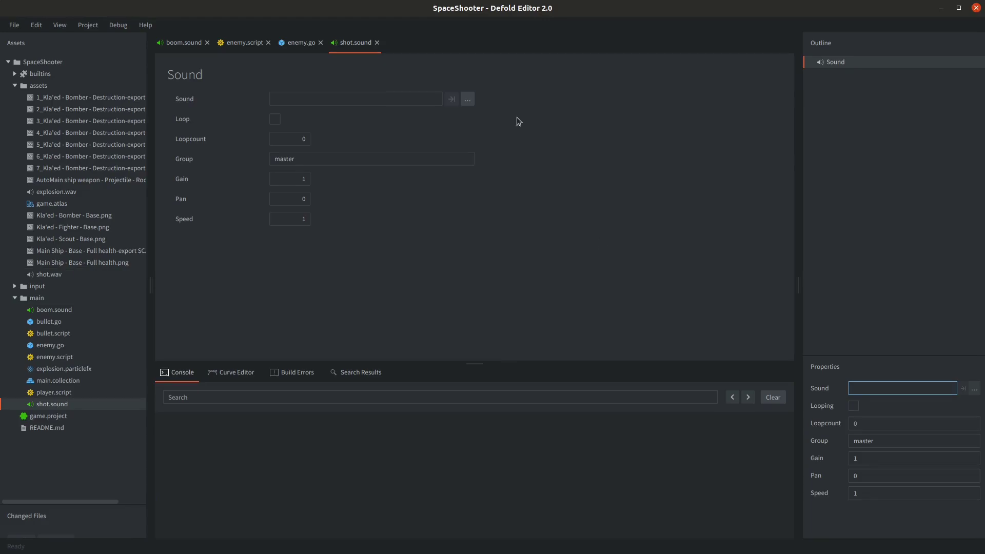
pyautogui.click(468, 100)
pyautogui.doubleClick(260, 154)
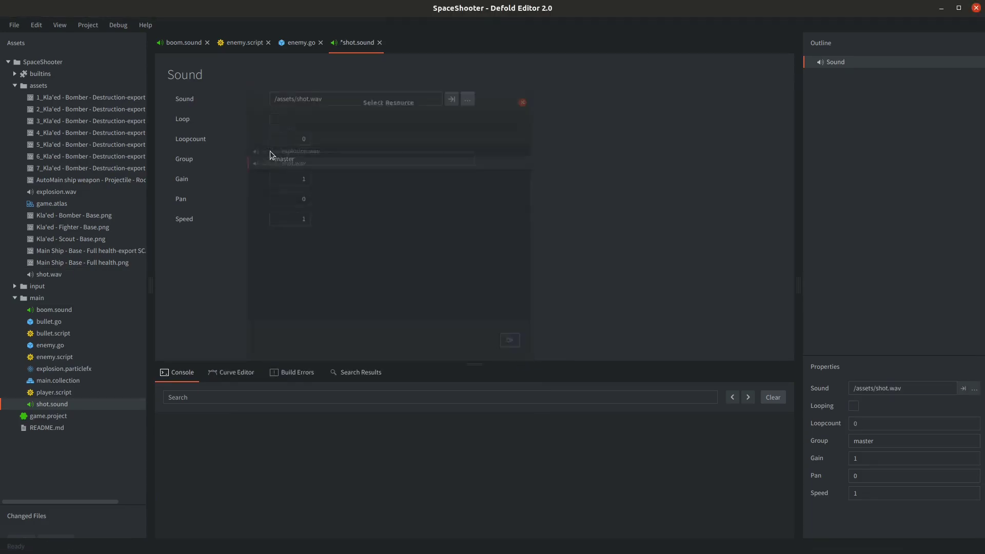
pyautogui.hotkey('ctrl', 's')
# Step: In main.collection, add shot.sound as a component file on the player game object
pyautogui.doubleClick(51, 380)
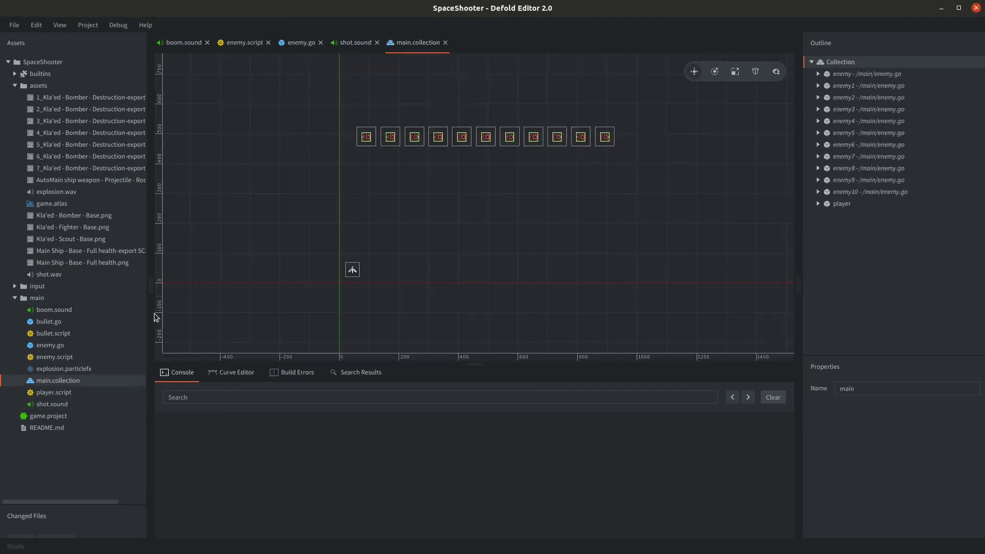
pyautogui.click(819, 204)
pyautogui.rightClick(843, 207)
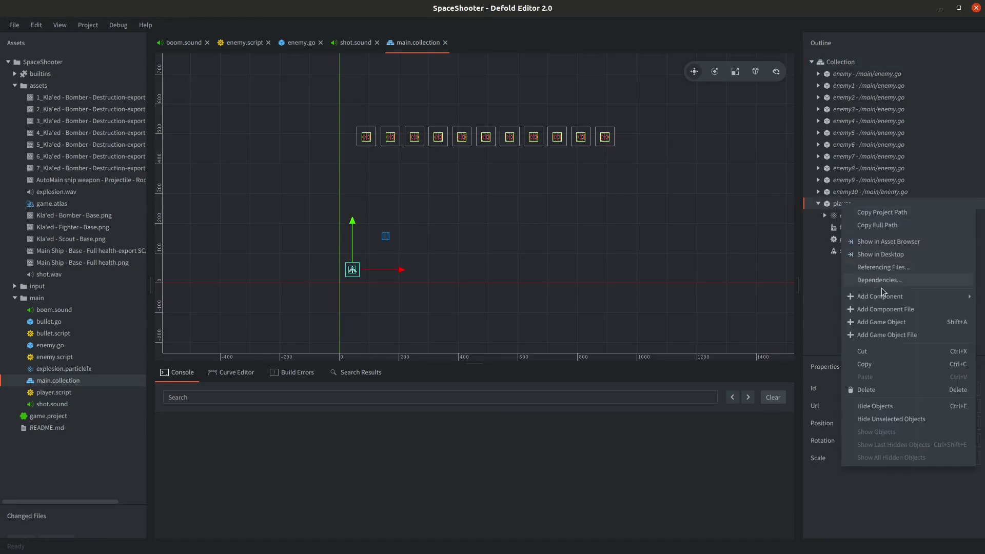
pyautogui.click(866, 311)
pyautogui.doubleClick(279, 236)
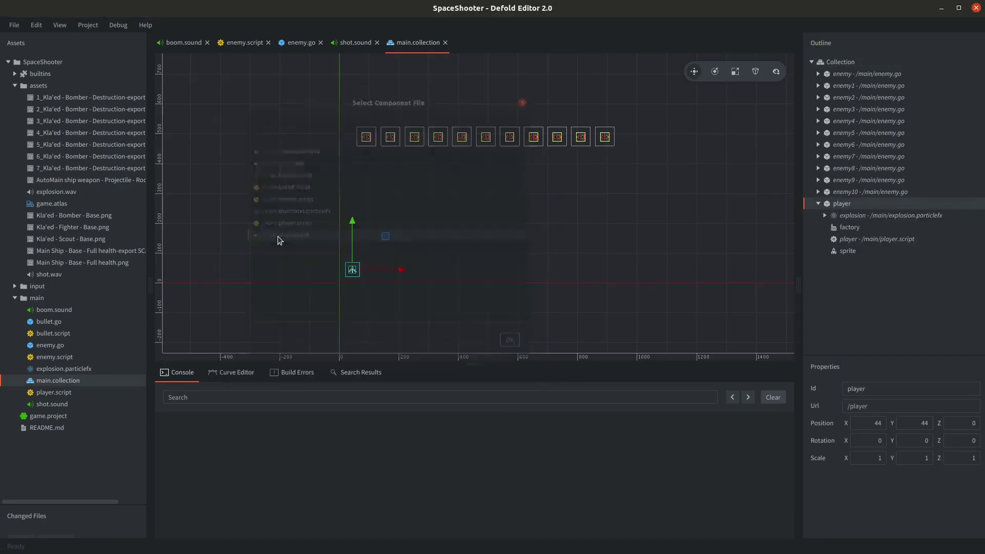
# Step: Add sound.play("#shot") after factory.create in player.script, run the game, and import background.wav into assets
pyautogui.doubleClick(864, 239)
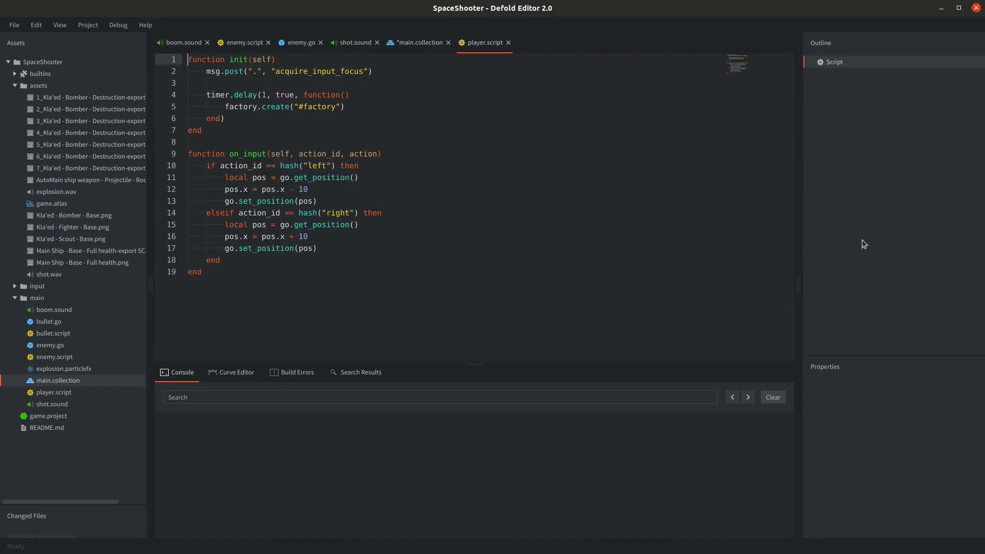
pyautogui.click(363, 105)
pyautogui.press('Return')
pyautogui.write('sound.p')
pyautogui.press('Return')
pyautogui.write('"#shot"')
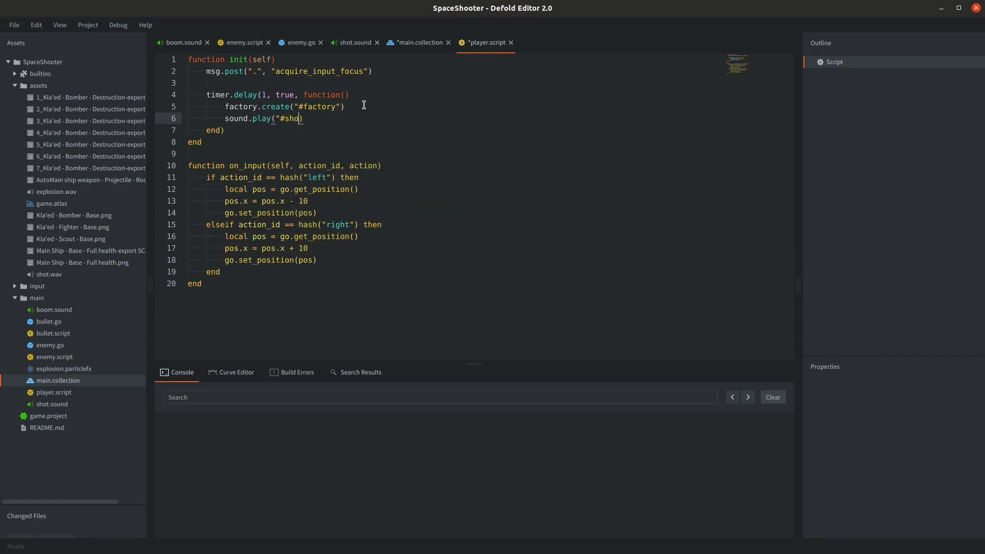
pyautogui.hotkey('ctrl', 'b')
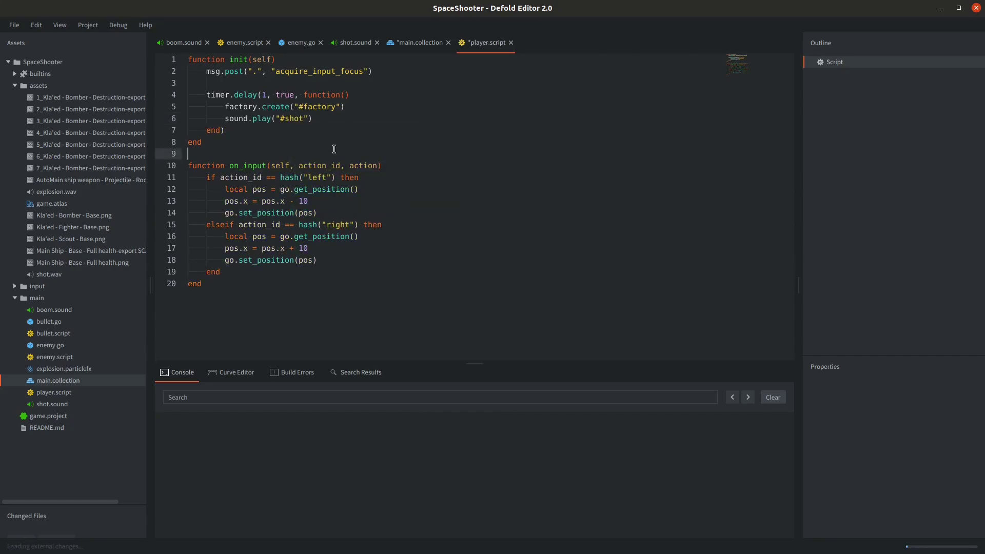
pyautogui.moveTo(71, 463); pyautogui.dragTo(20, 92)
pyautogui.click(15, 85)
# Step: Create background.sound from background.wav with Gain 0.5 and Loop on, and save it
pyautogui.rightClick(41, 112)
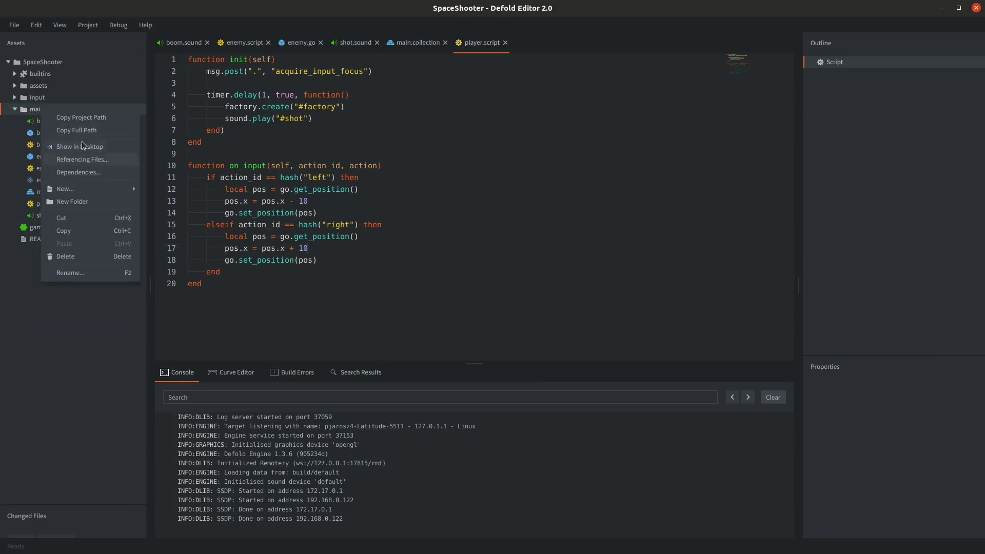
pyautogui.moveTo(109, 190)
pyautogui.click(162, 550)
pyautogui.write('background')
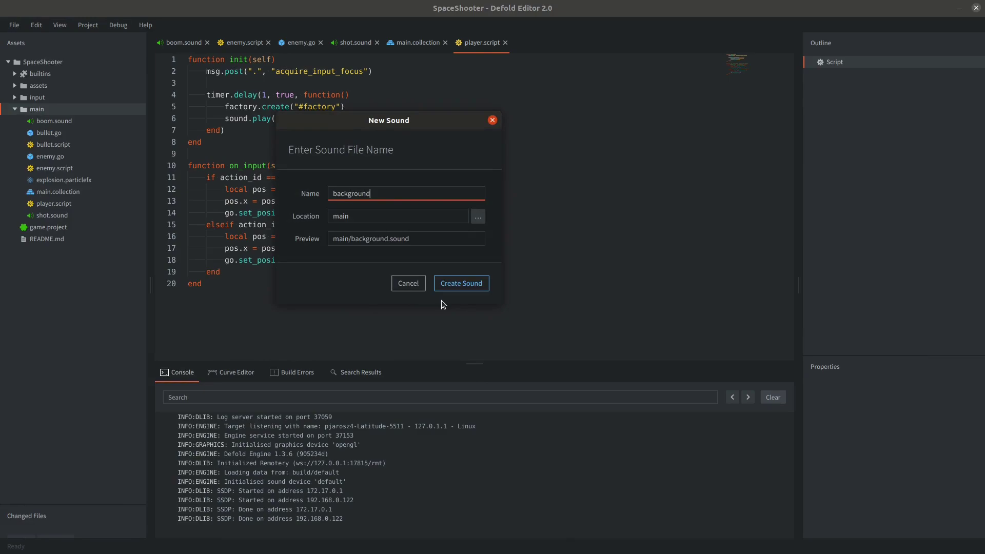
pyautogui.press('Return')
pyautogui.click(468, 100)
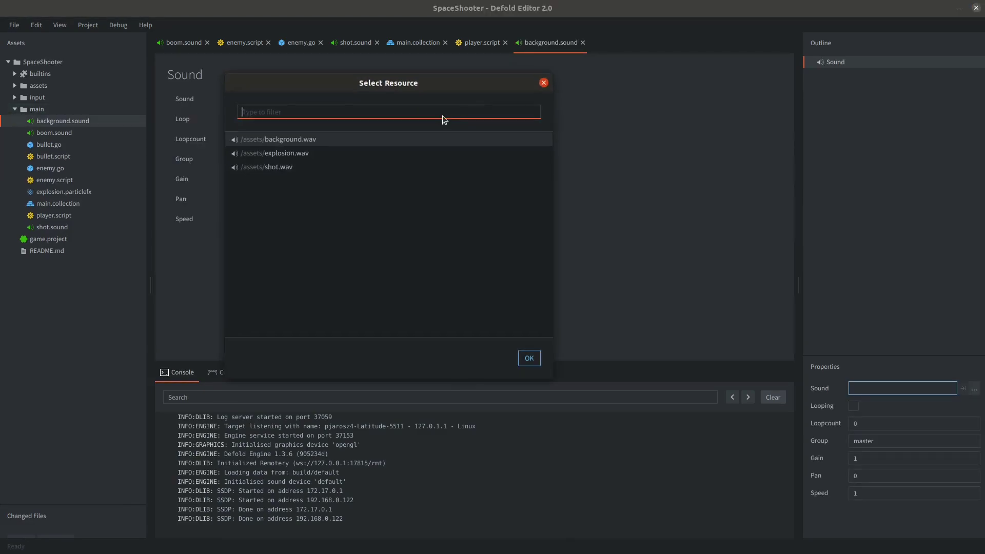
pyautogui.doubleClick(302, 139)
pyautogui.click(294, 180)
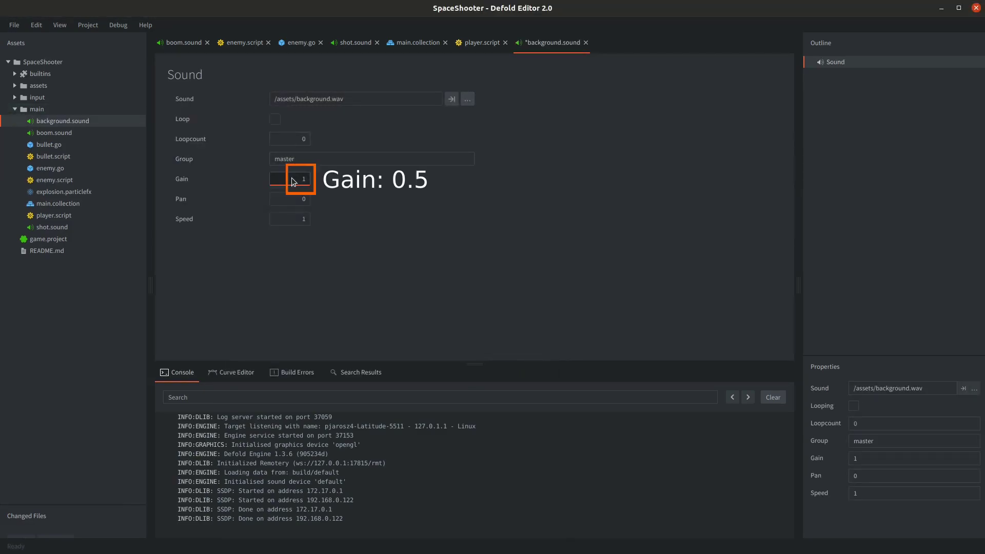
pyautogui.write('0.5')
pyautogui.click(275, 119)
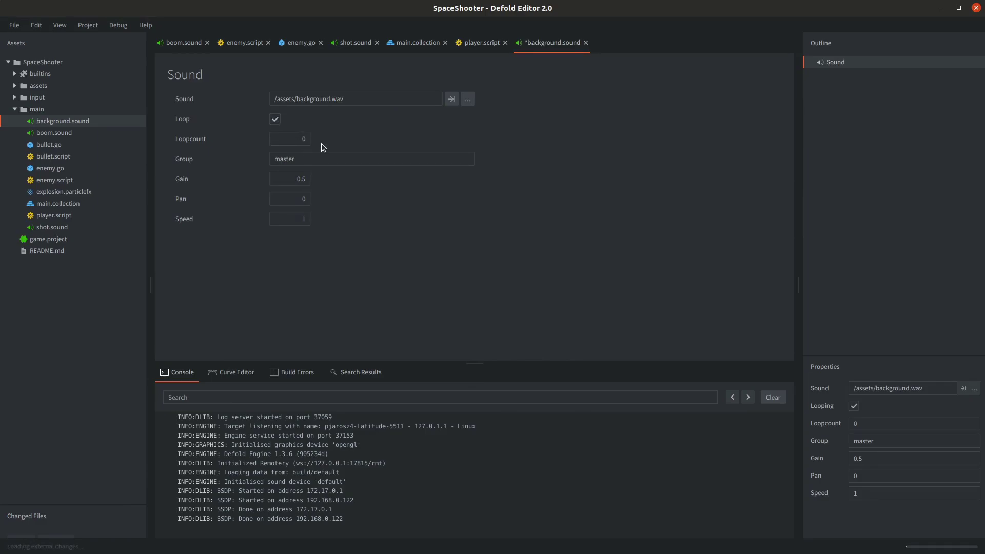
pyautogui.hotkey('ctrl', 's')
# Step: Attach background.sound to the player game object in main.collection and save
pyautogui.click(413, 51)
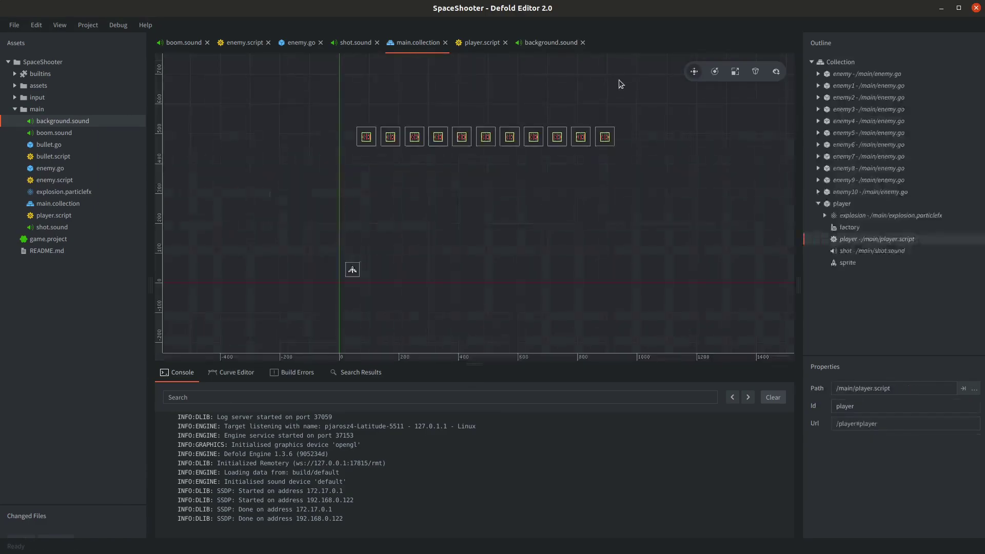
pyautogui.rightClick(846, 205)
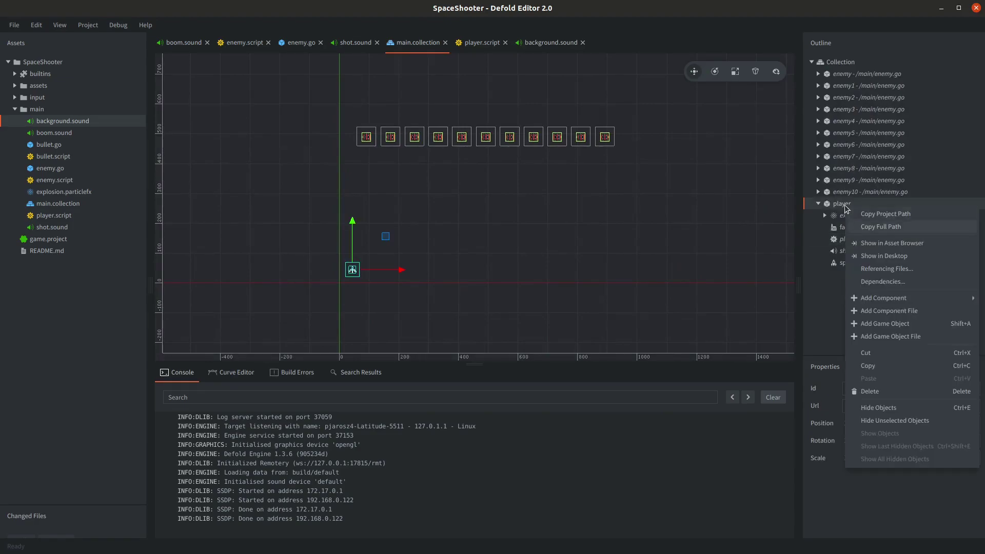
pyautogui.click(899, 311)
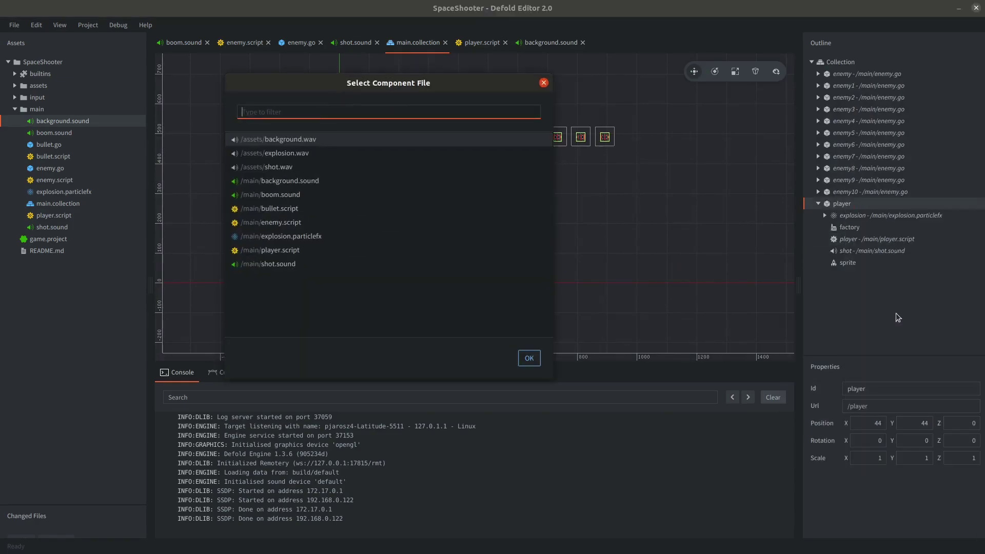
pyautogui.doubleClick(306, 184)
pyautogui.hotkey('ctrl', 's')
# Step: Add sound.play("#background") to the init function of player.script
pyautogui.click(487, 43)
pyautogui.click(392, 71)
pyautogui.press('Return')
pyautogui.press('Return')
pyautogui.write('sound.pla')
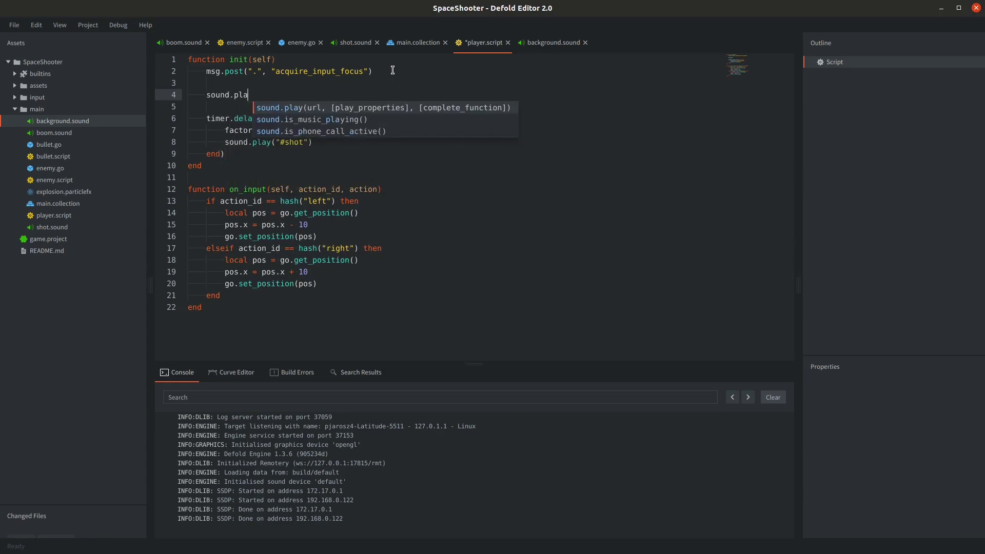
pyautogui.press('Return')
pyautogui.write('"#background"')
pyautogui.click(452, 126)
pyautogui.hotkey('ctrl', 's')
pyautogui.hotkey('ctrl', 'b')
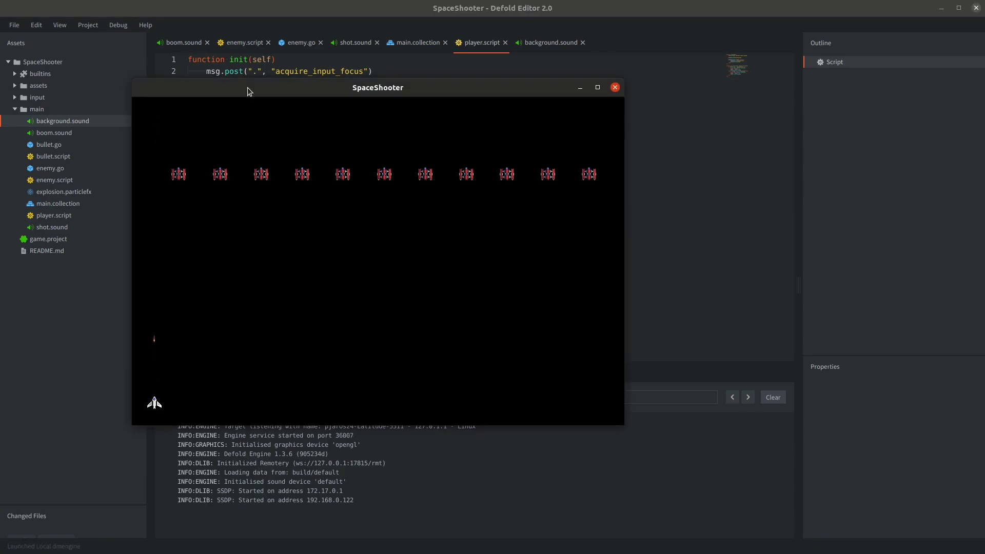
pyautogui.press('Right')
pyautogui.press('Left')
pyautogui.press('Right')
pyautogui.press('Right')
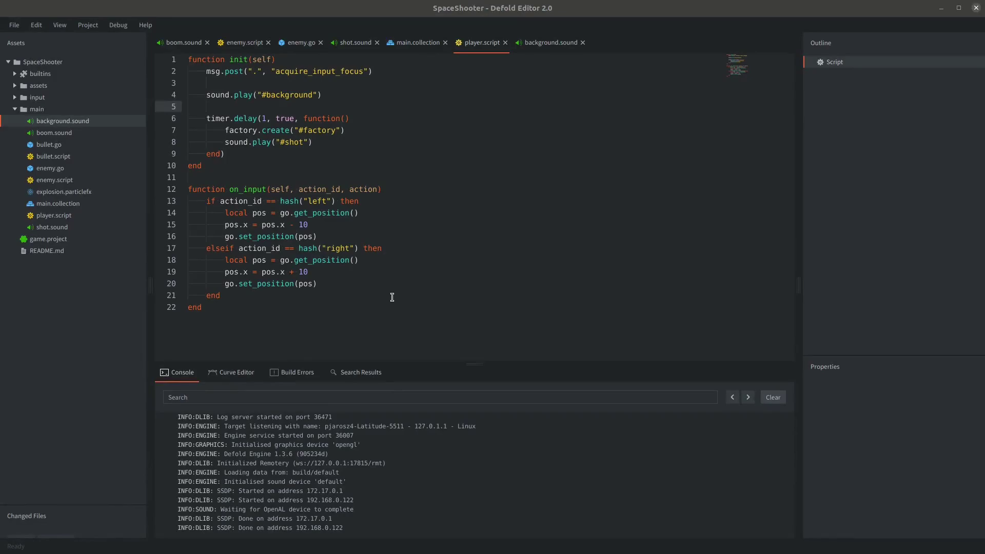
# Step: Create a new Gui file named main in the main folder and frame its view
pyautogui.rightClick(22, 108)
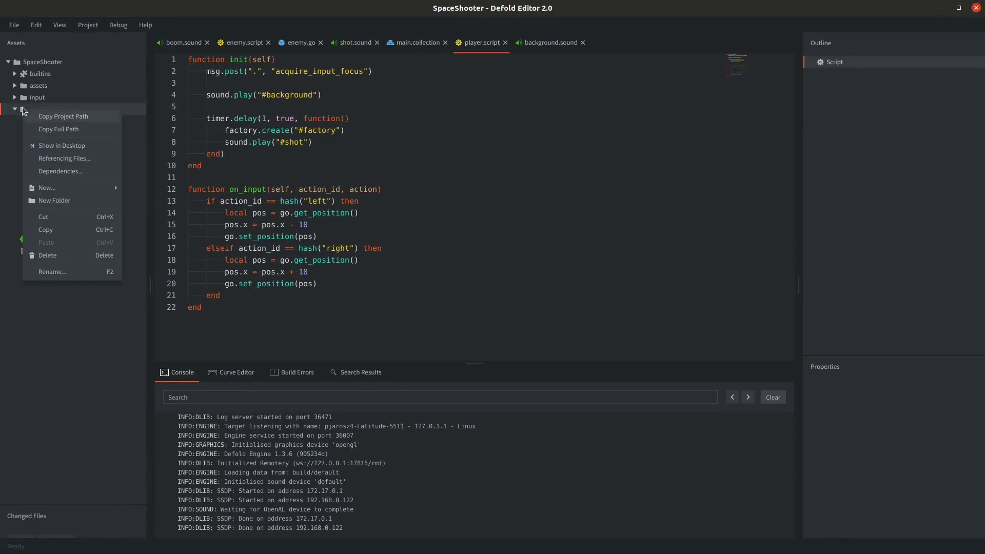
pyautogui.moveTo(78, 187)
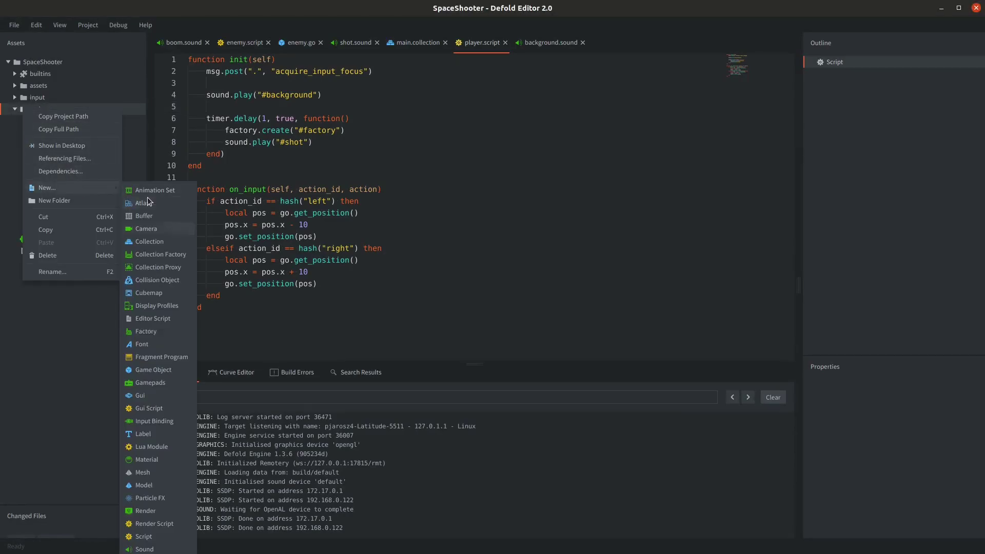
pyautogui.click(173, 400)
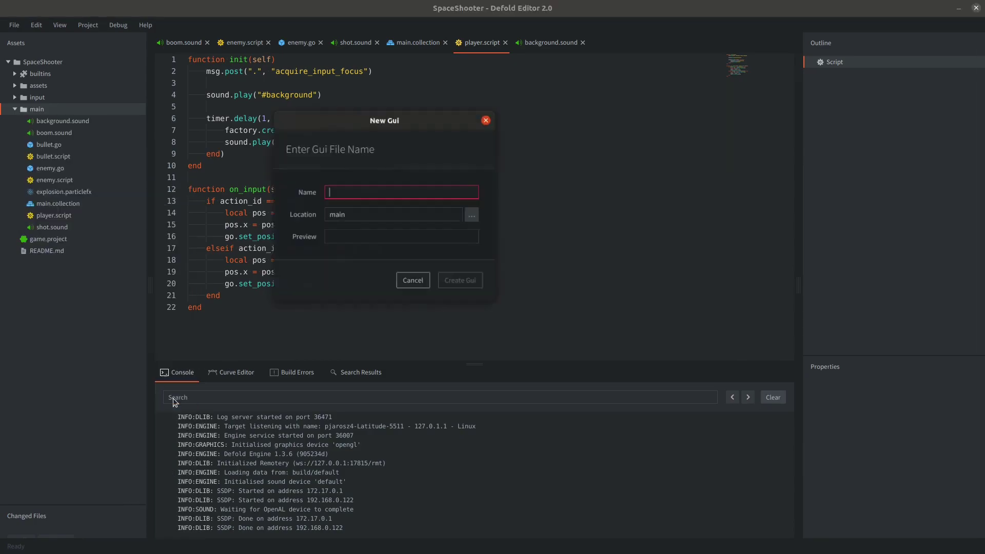
pyautogui.write('main')
pyautogui.press('Return')
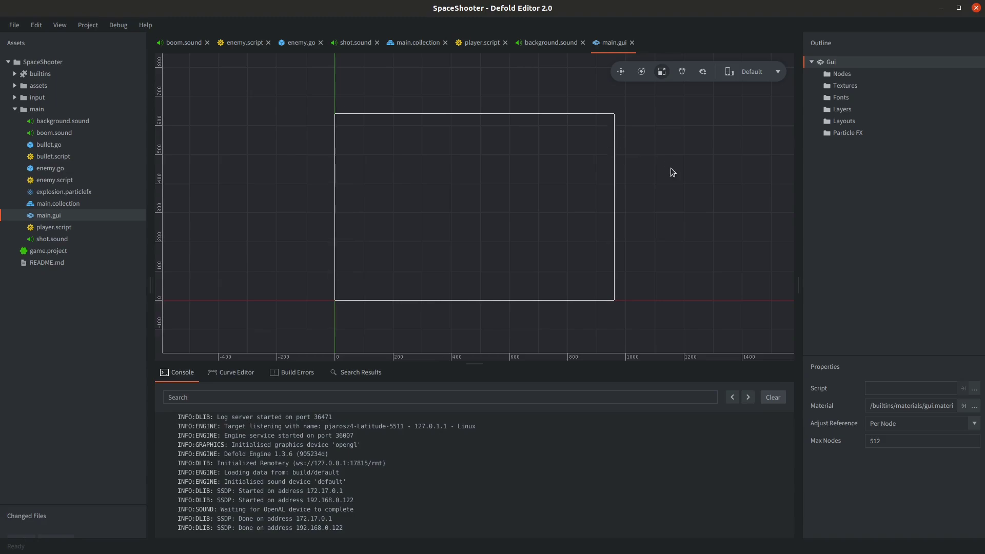
pyautogui.press('f')
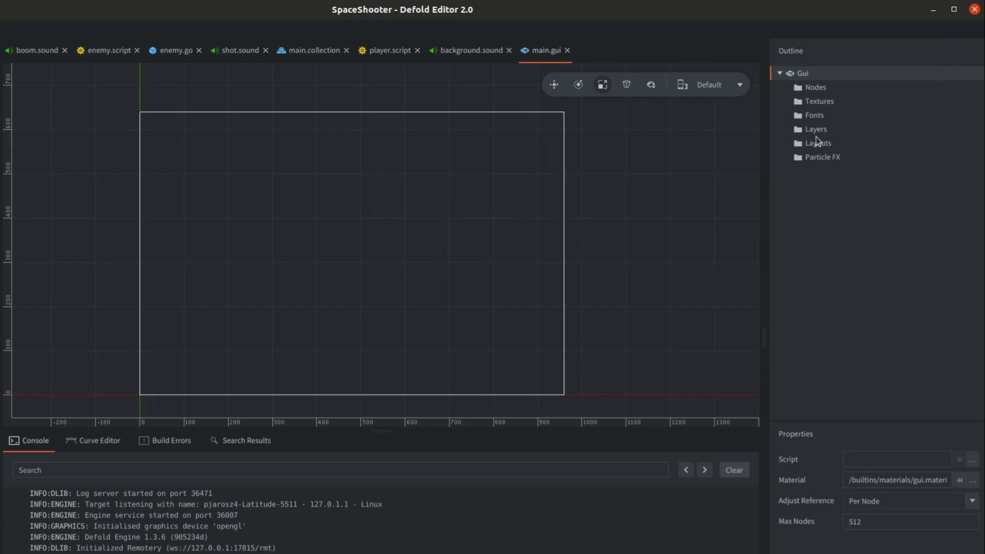
# Step: Select the Nodes group in the Outline and bring up its add menu
pyautogui.click(820, 89)
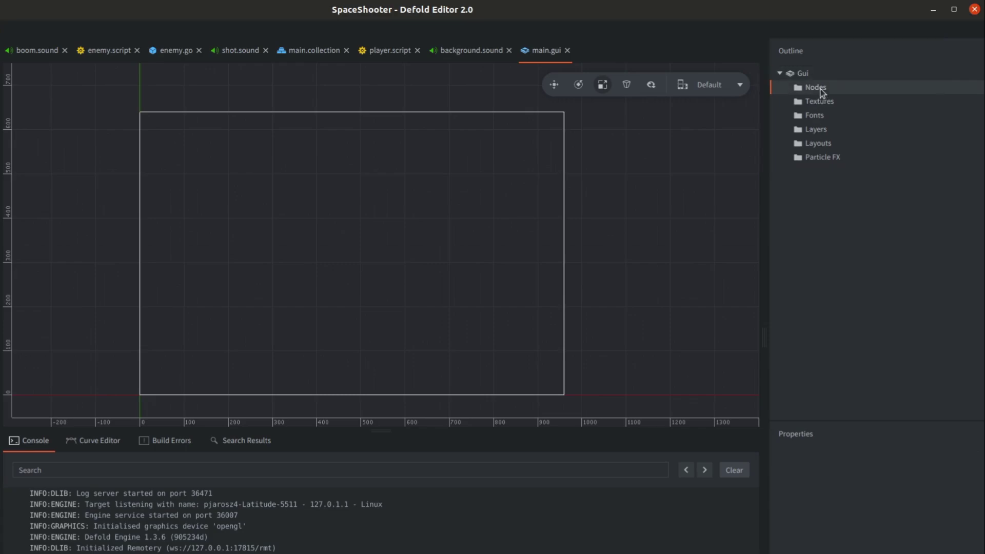
pyautogui.rightClick(821, 88)
pyautogui.moveTo(803, 198)
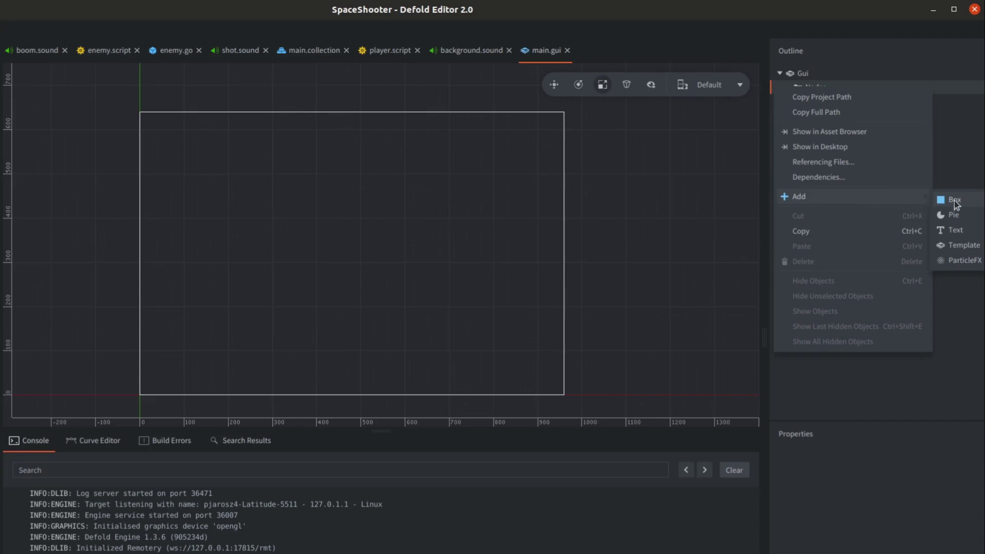
# Step: Move the box node to the upper middle and find its Texture list empty
pyautogui.press('Escape')
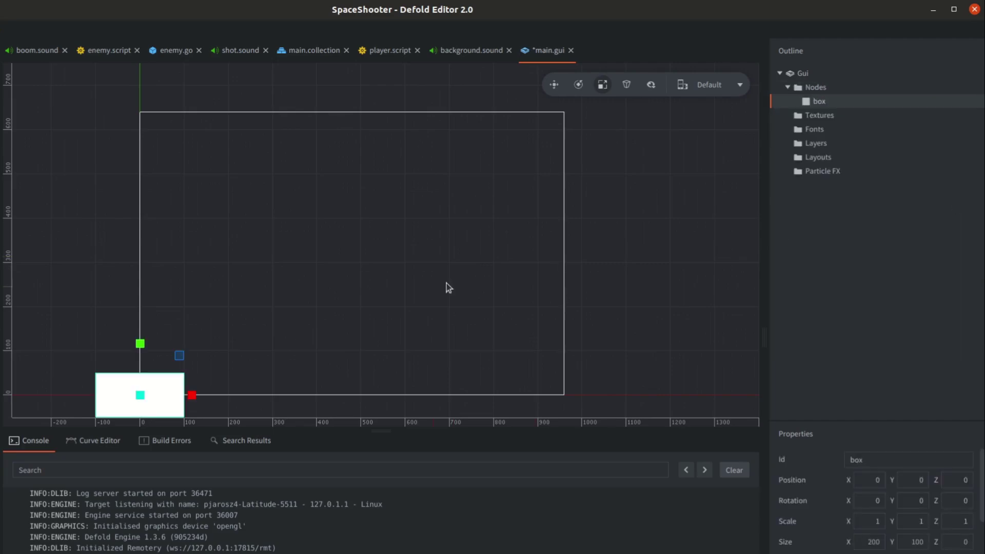
pyautogui.press('w')
pyautogui.moveTo(138, 398); pyautogui.dragTo(382, 184)
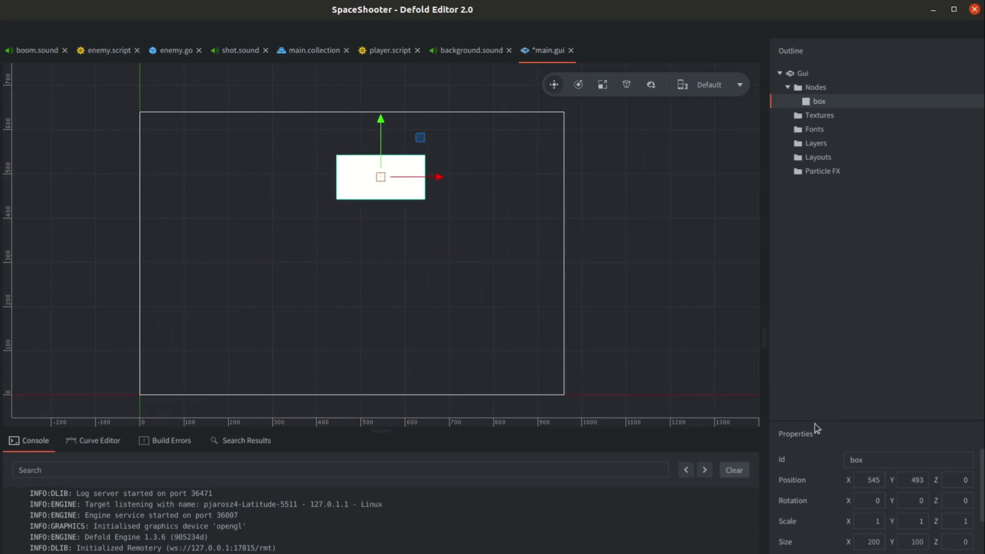
pyautogui.moveTo(814, 419); pyautogui.dragTo(813, 214)
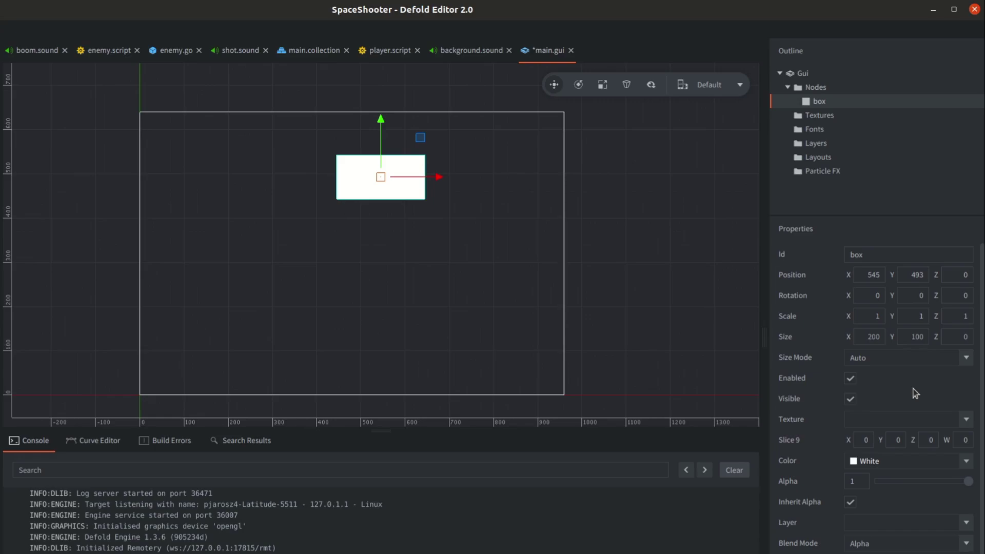
pyautogui.click(966, 419)
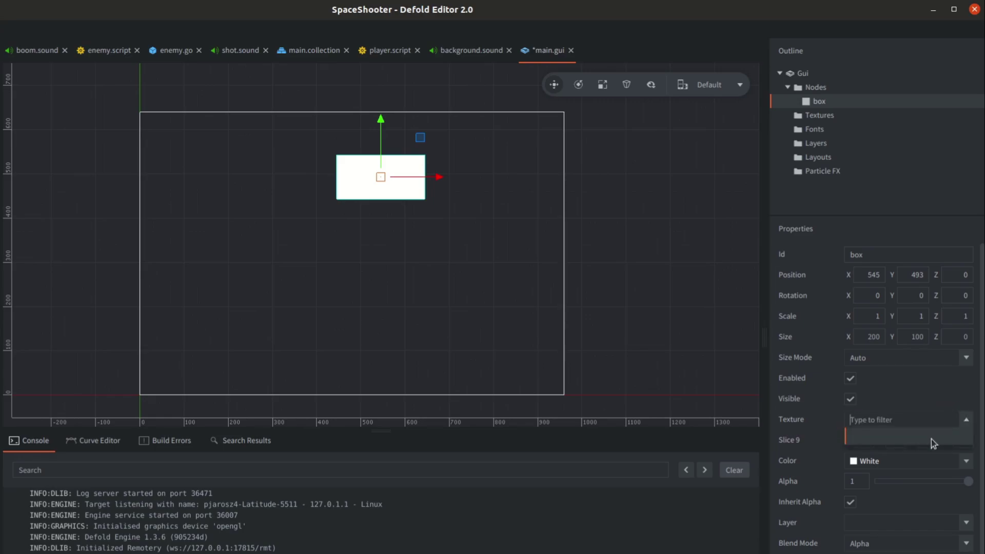
pyautogui.click(932, 400)
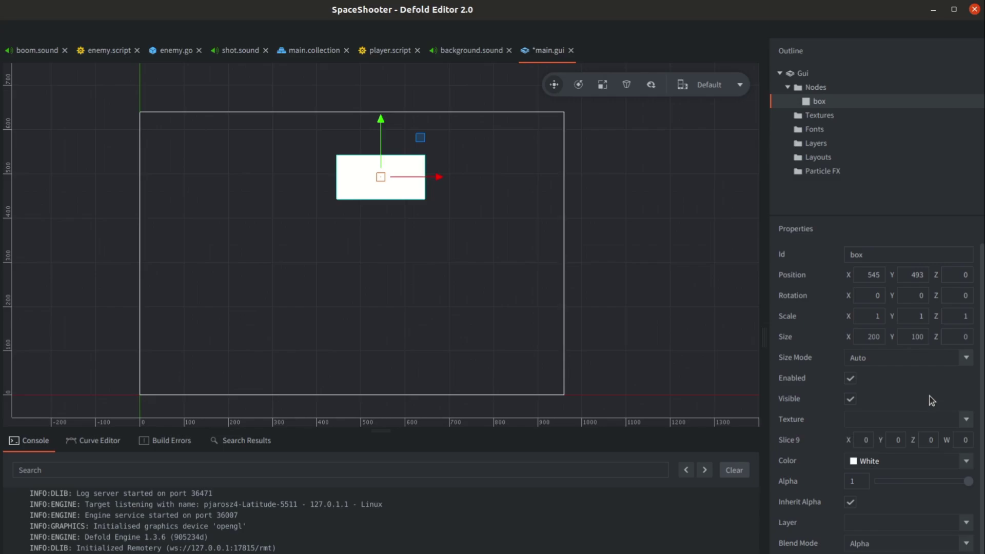
# Step: Add game.atlas to the GUI's Textures
pyautogui.rightClick(817, 118)
pyautogui.moveTo(815, 222)
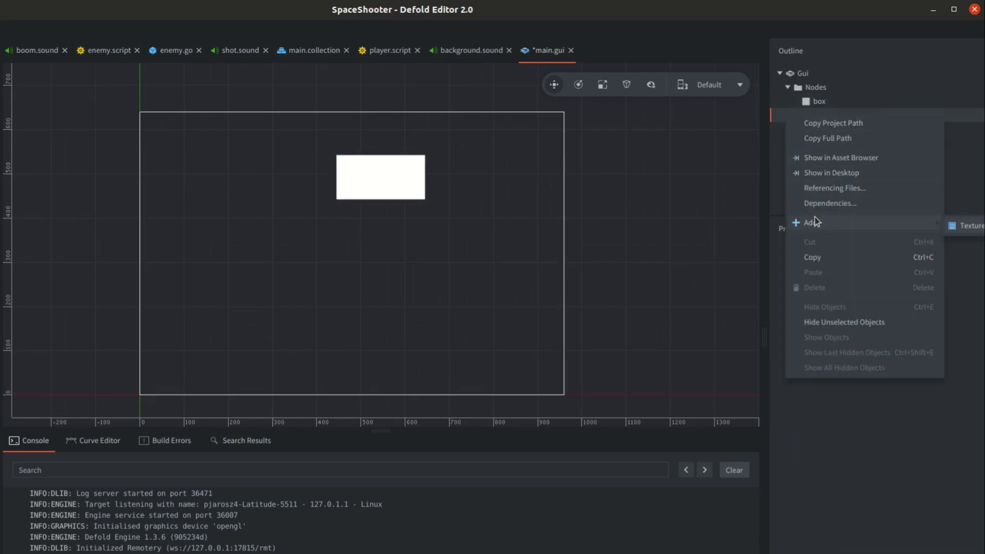
pyautogui.click(967, 226)
pyautogui.doubleClick(183, 170)
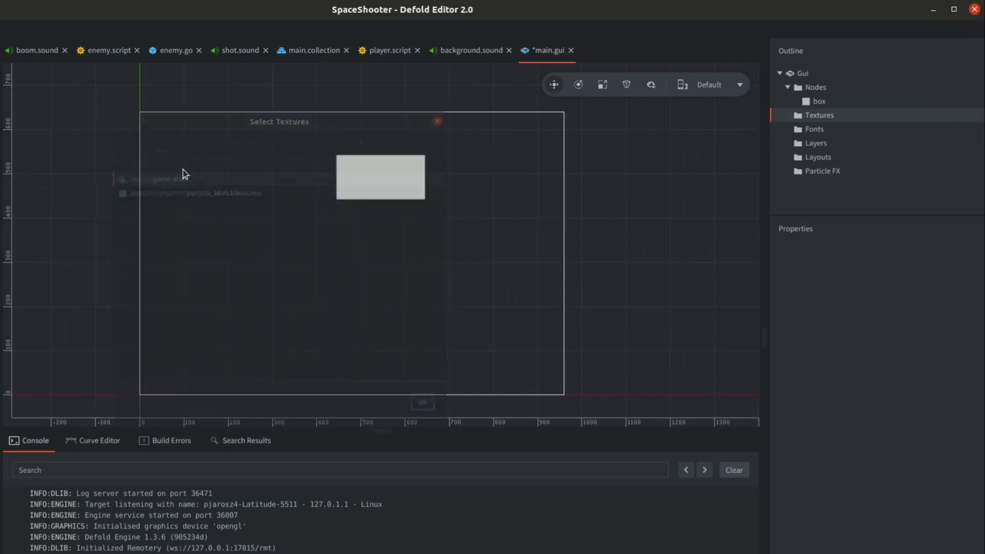
# Step: Give the box node the game/player image with Auto size mode, save, and move it top-left
pyautogui.click(821, 102)
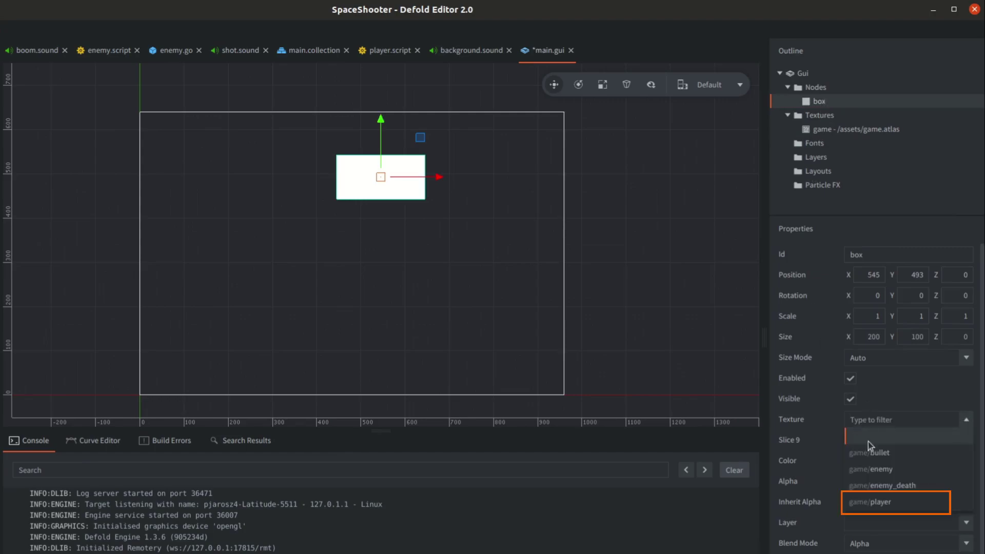
pyautogui.click(880, 502)
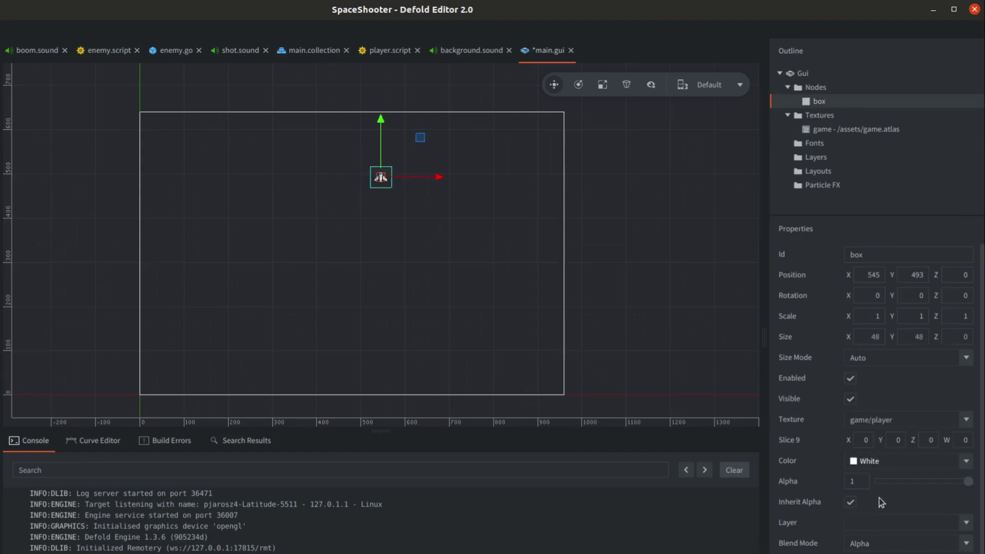
pyautogui.click(860, 361)
pyautogui.click(868, 375)
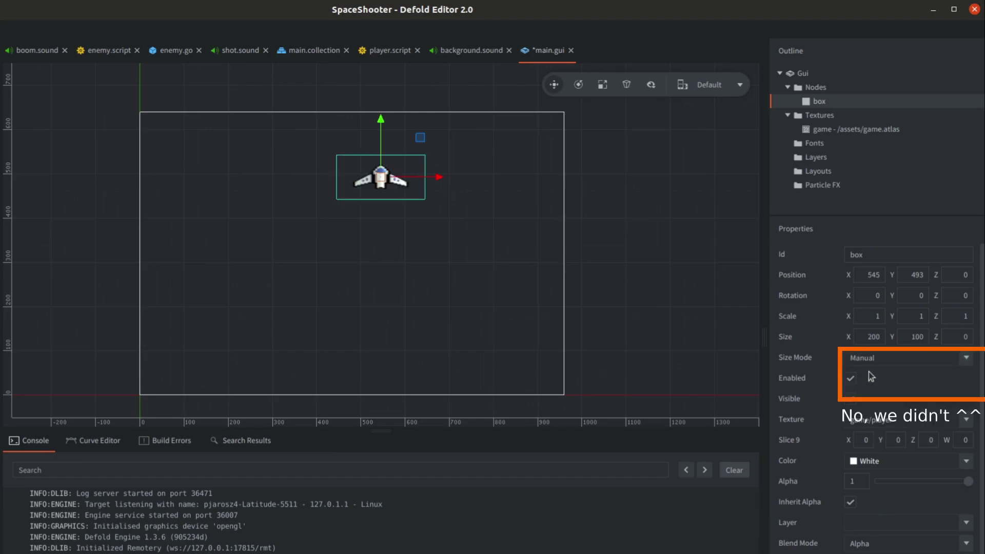
pyautogui.doubleClick(872, 337)
pyautogui.write('100')
pyautogui.press('Return')
pyautogui.click(873, 360)
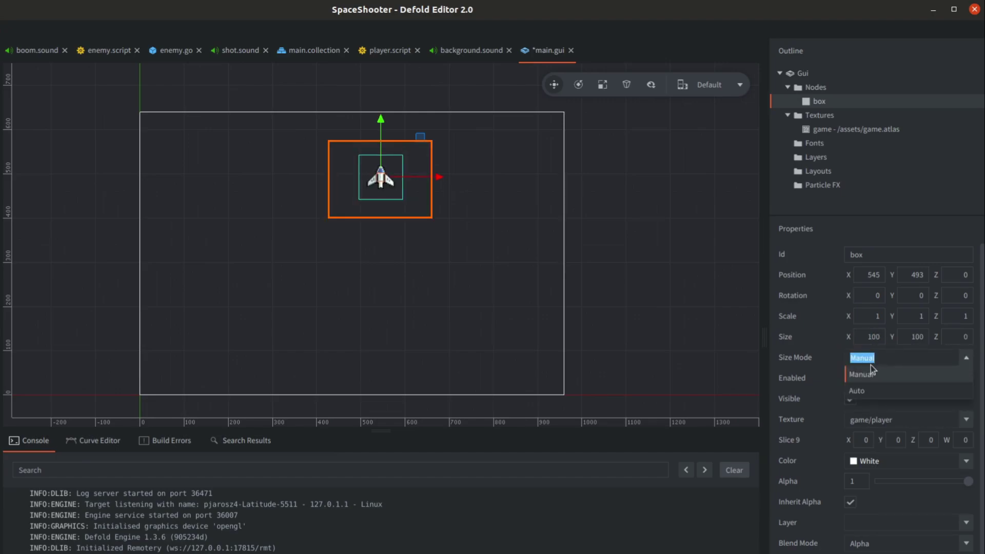
pyautogui.click(867, 388)
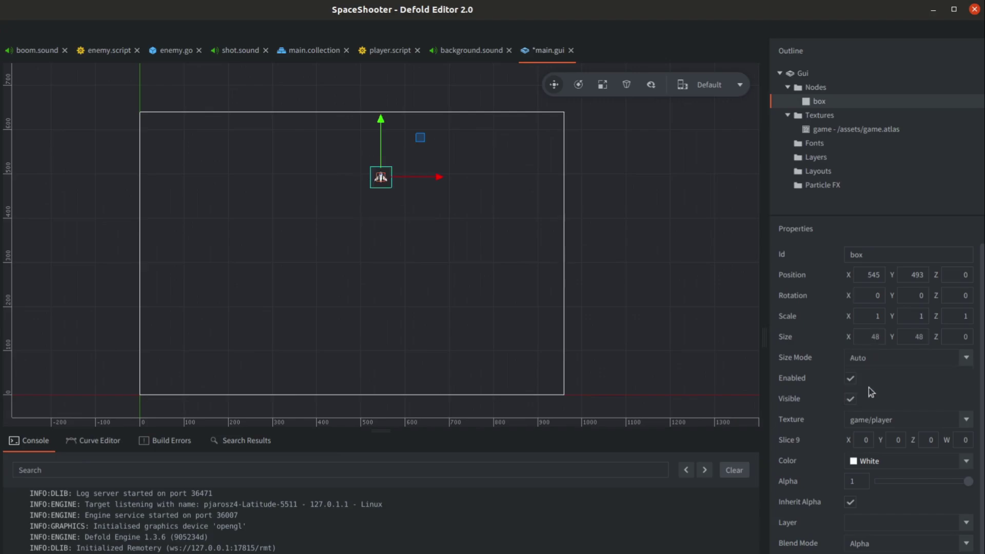
pyautogui.hotkey('ctrl', 's')
pyautogui.moveTo(381, 177); pyautogui.dragTo(152, 131)
pyautogui.click(816, 87)
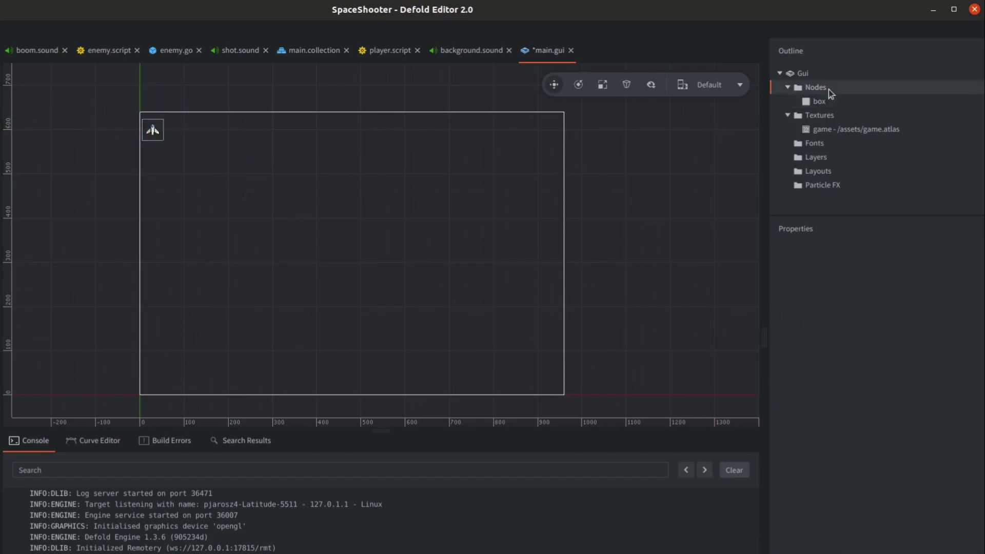
# Step: Add a text node, parent it under box, and reposition the box with its text beside the ship
pyautogui.rightClick(821, 87)
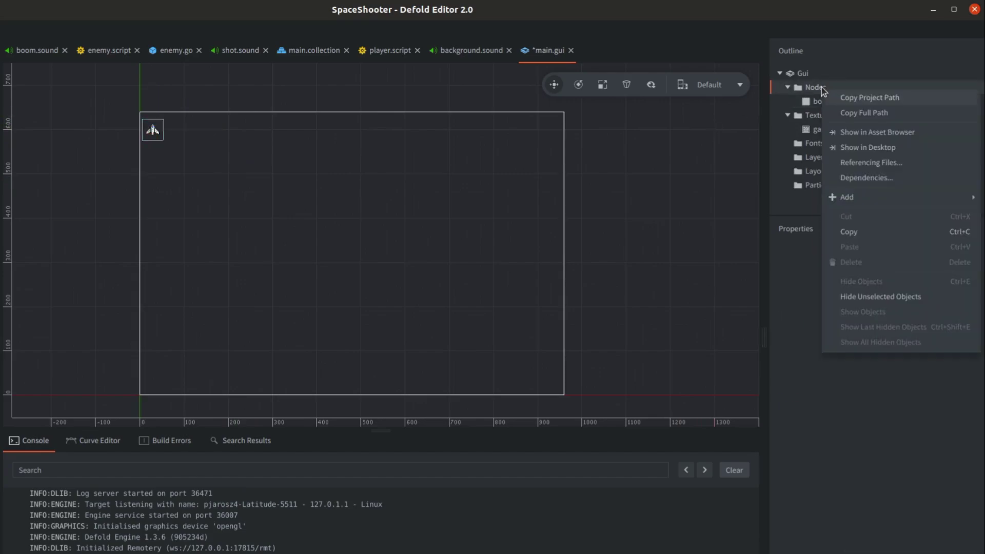
pyautogui.rightClick(777, 86)
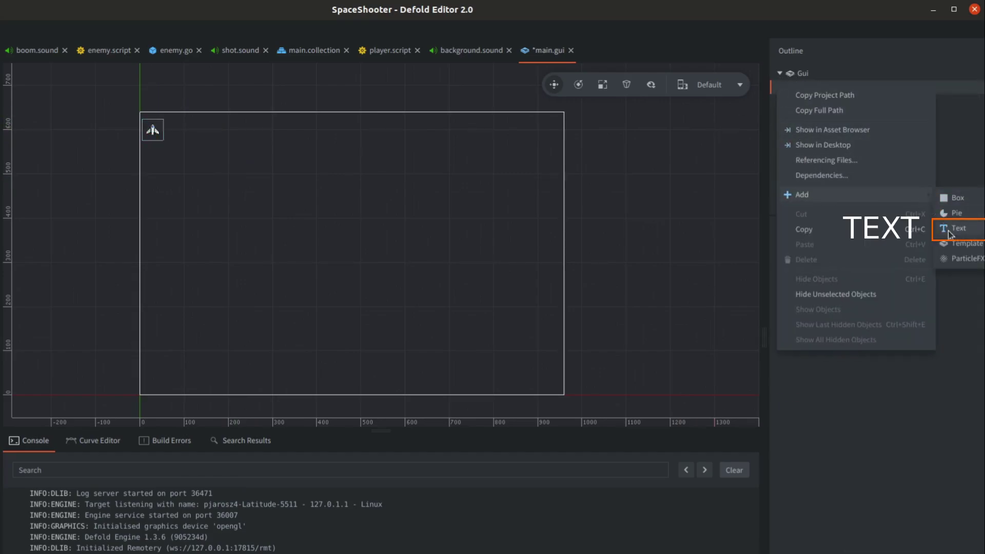
pyautogui.click(949, 232)
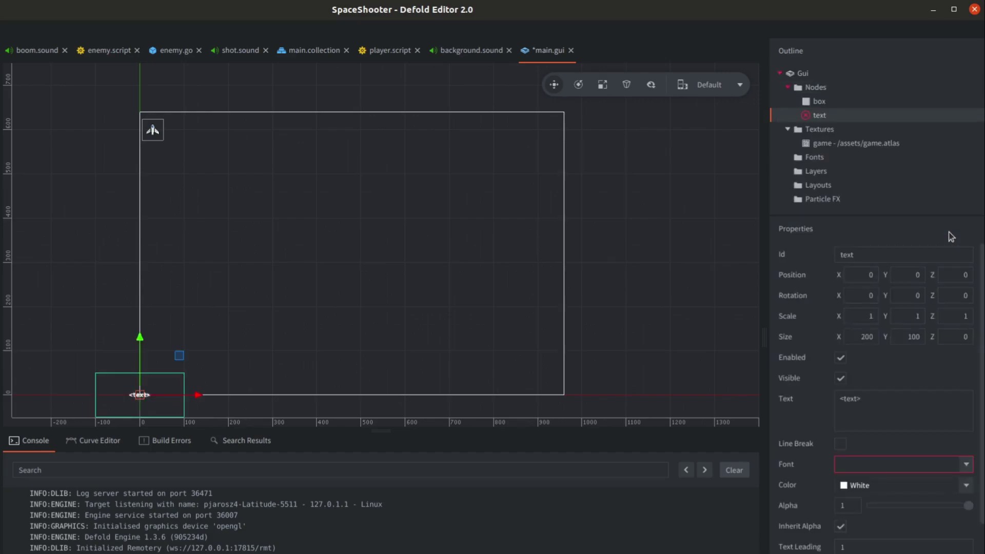
pyautogui.moveTo(139, 395); pyautogui.dragTo(178, 393)
pyautogui.moveTo(817, 116); pyautogui.dragTo(817, 107)
pyautogui.click(819, 102)
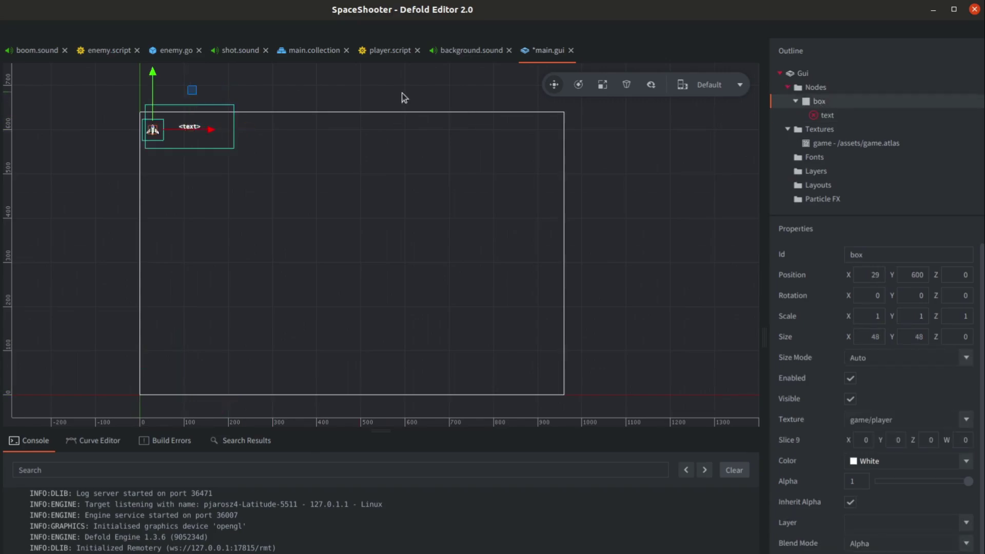
pyautogui.moveTo(157, 134); pyautogui.dragTo(191, 132)
pyautogui.click(874, 115)
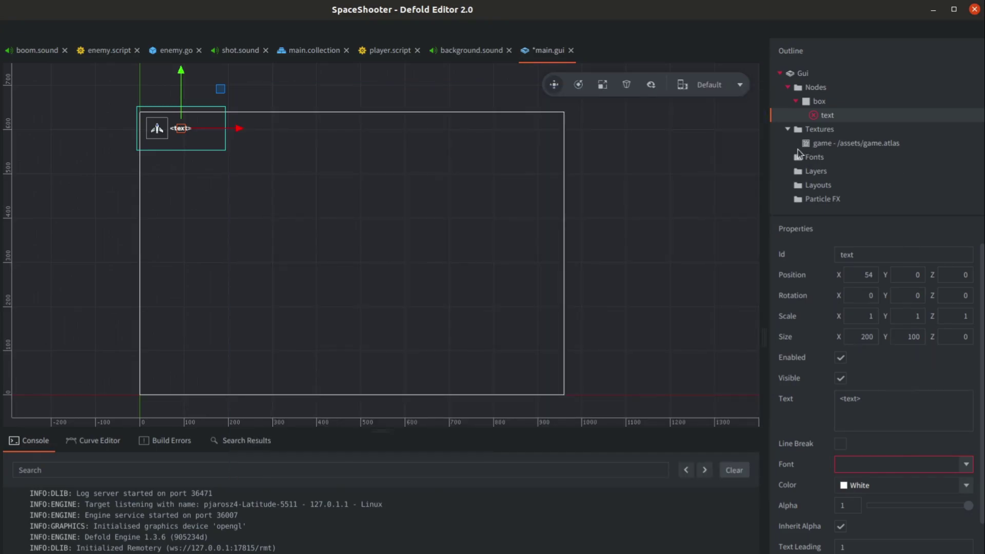
# Step: Add system_font.font to the GUI's Fonts
pyautogui.click(808, 157)
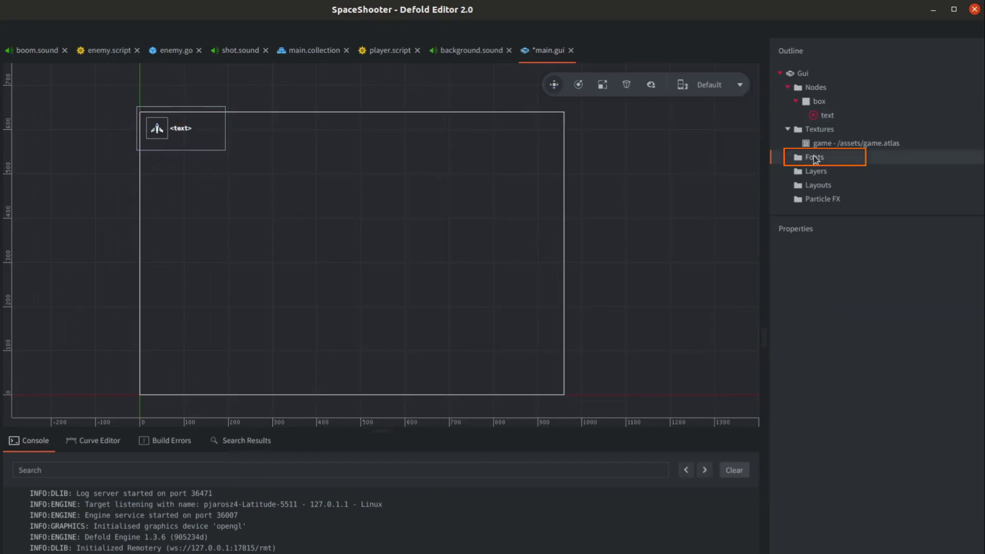
pyautogui.rightClick(814, 157)
pyautogui.moveTo(839, 266)
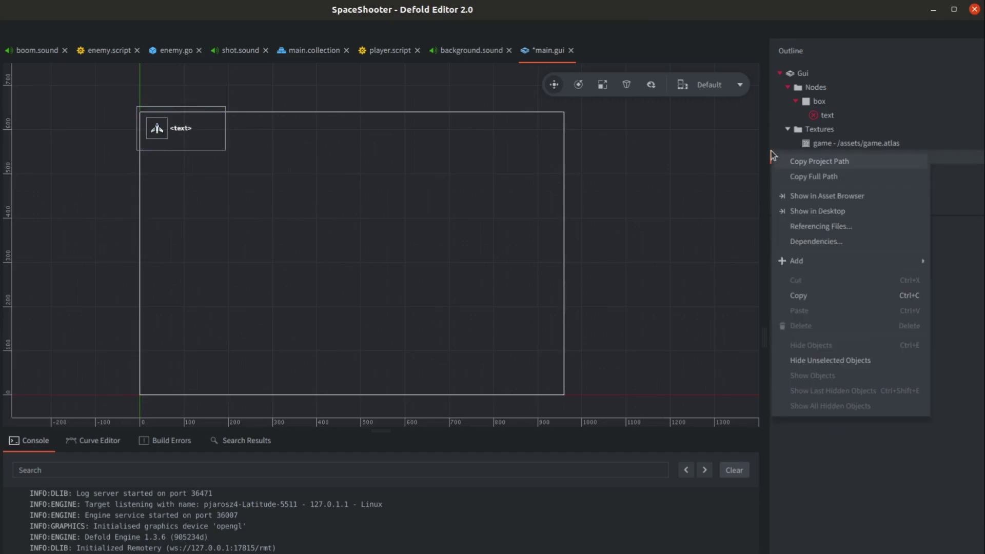
pyautogui.rightClick(772, 152)
pyautogui.moveTo(795, 261)
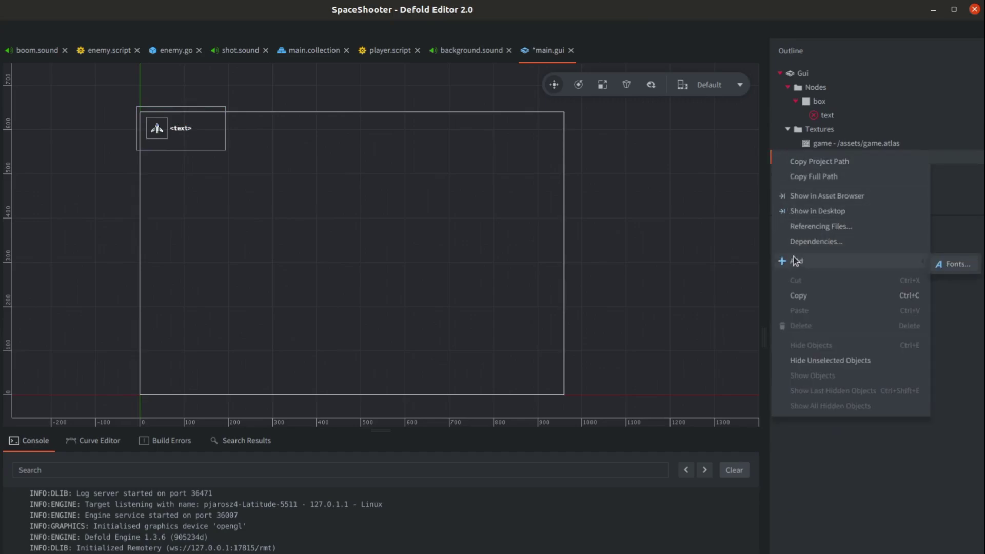
pyautogui.click(938, 266)
pyautogui.doubleClick(220, 168)
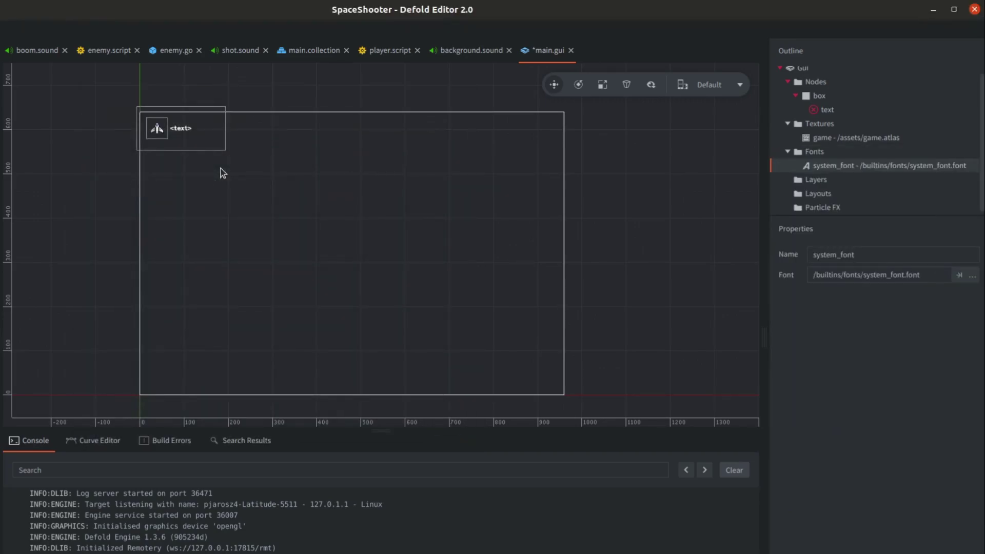
# Step: Set the text node's font to system_font and its text to x3
pyautogui.click(828, 110)
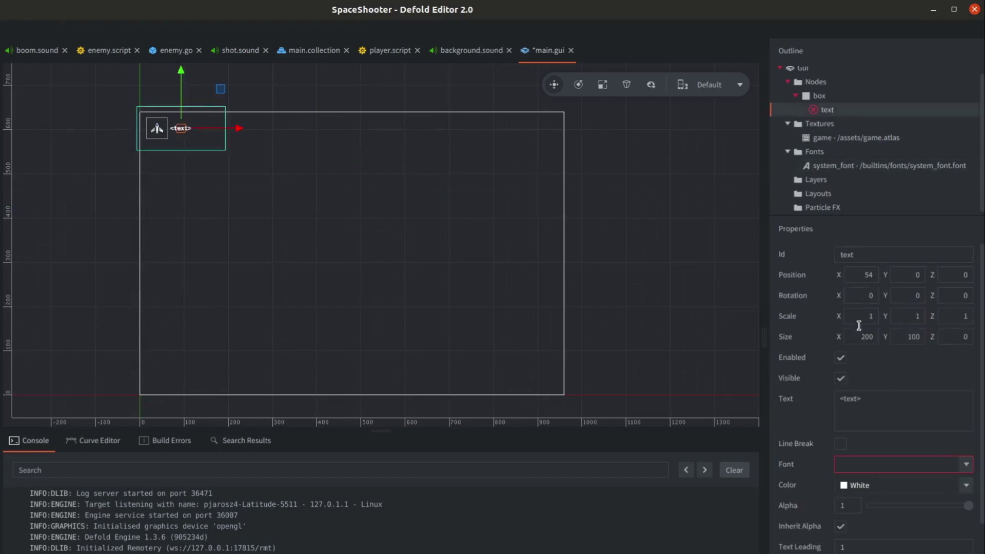
pyautogui.click(967, 465)
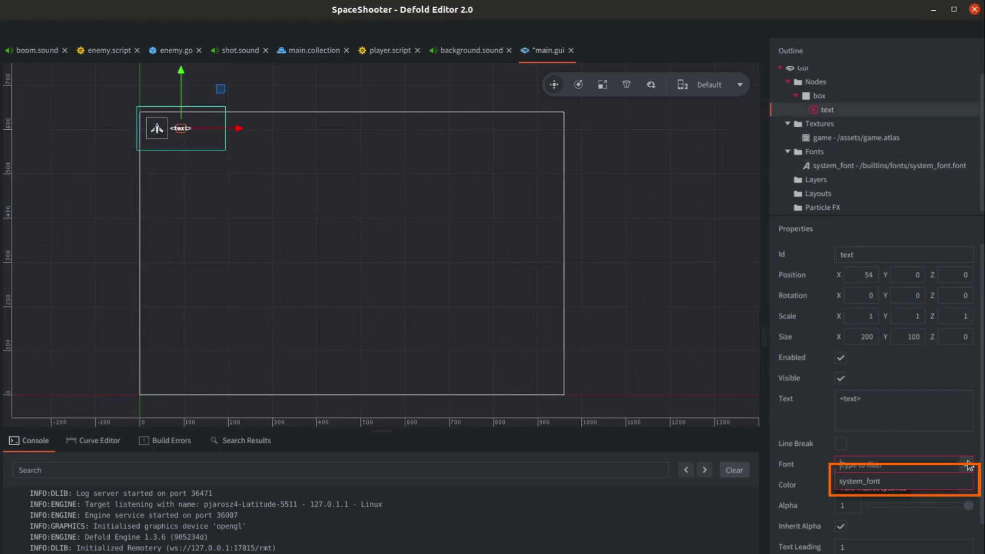
pyautogui.click(921, 482)
pyautogui.hotkey('ctrl', 's')
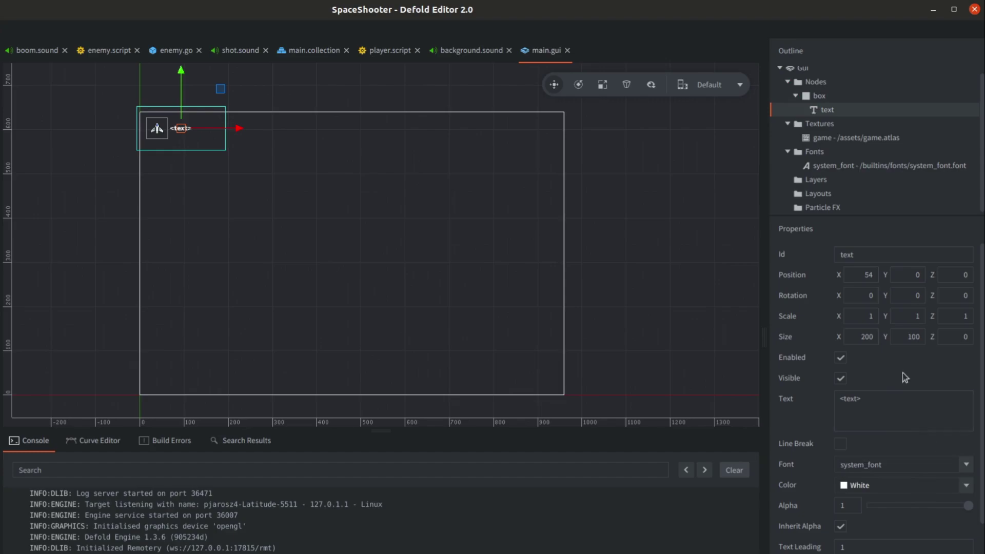
pyautogui.click(872, 398)
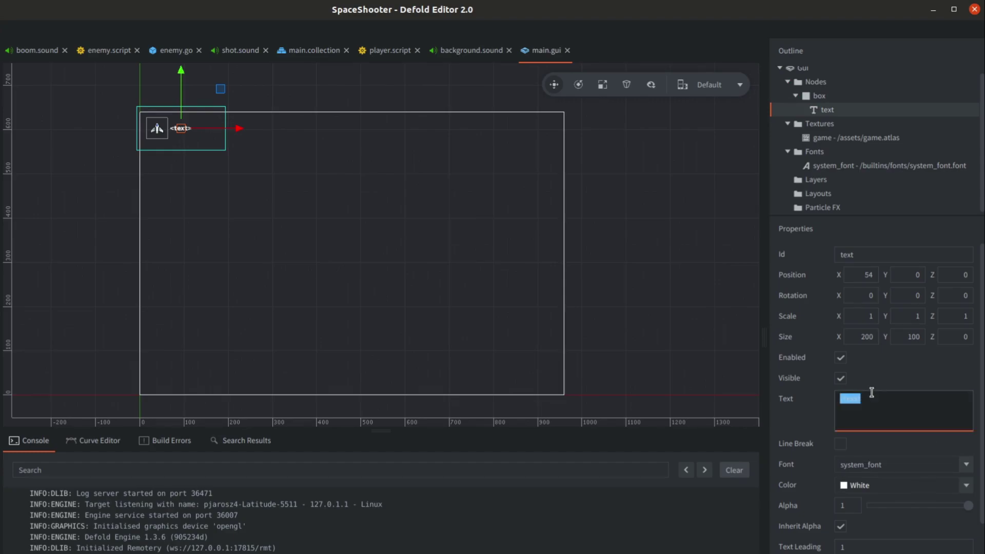
pyautogui.write('x3')
pyautogui.click(875, 373)
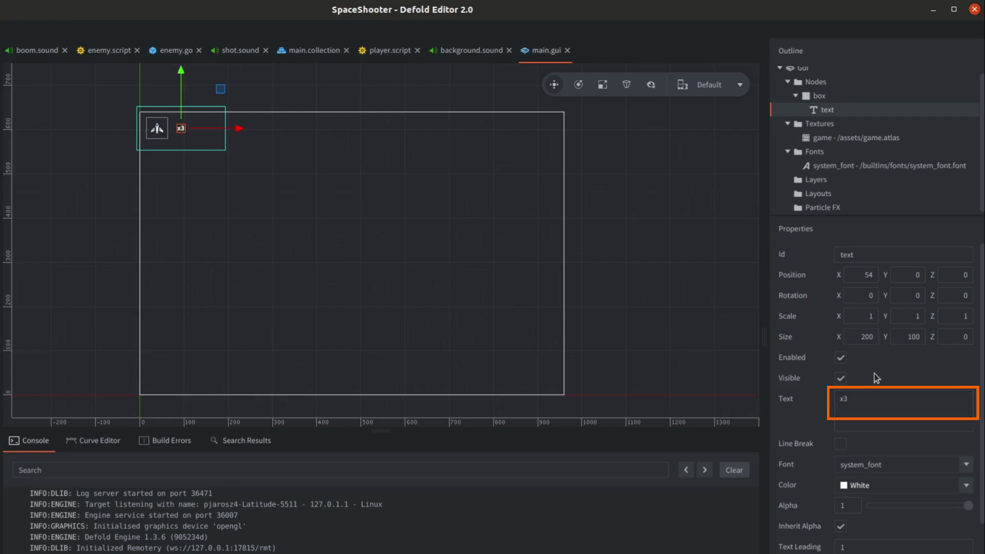
# Step: Add a second system_font text node under box, moved right, with text 0, and save
pyautogui.click(795, 97)
pyautogui.rightClick(793, 103)
pyautogui.moveTo(813, 215)
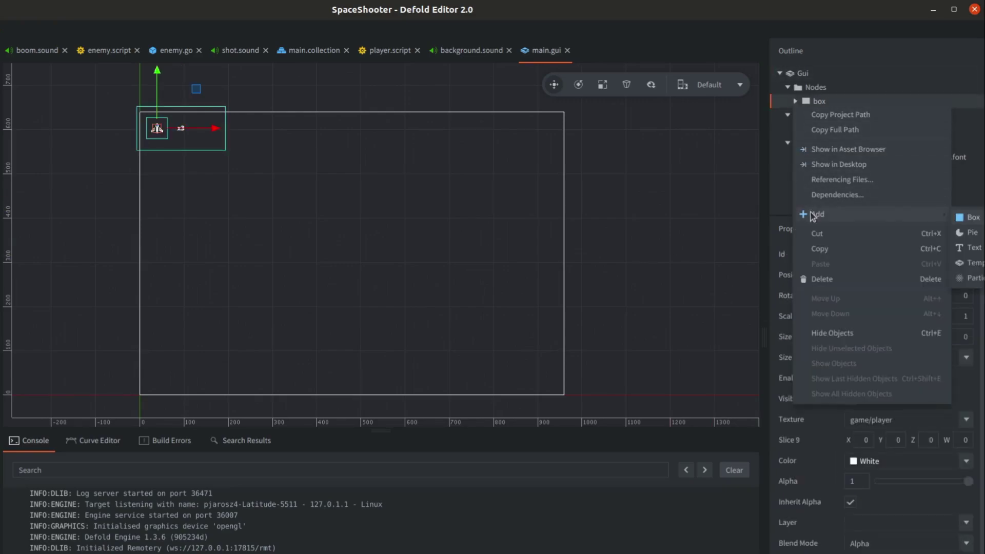
pyautogui.click(967, 248)
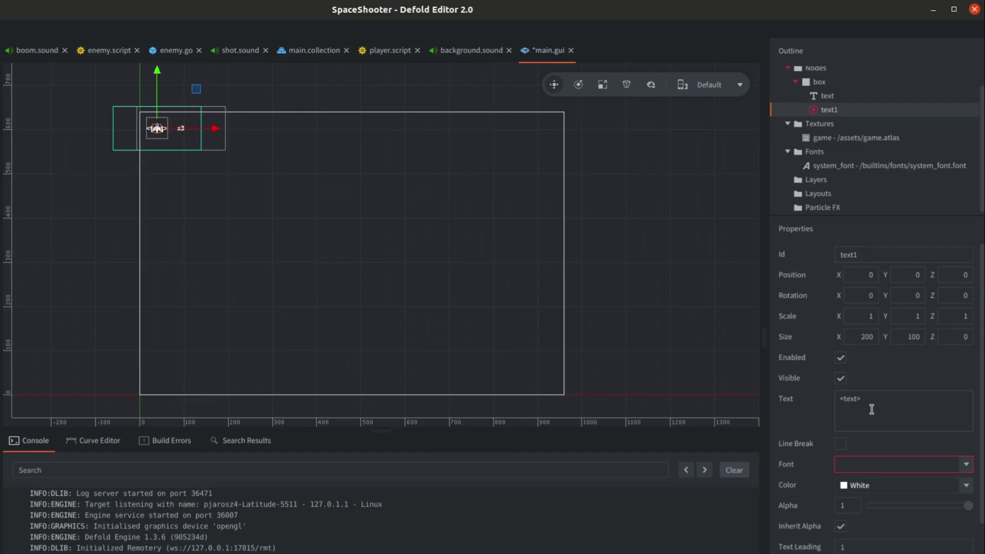
pyautogui.click(928, 465)
pyautogui.click(870, 479)
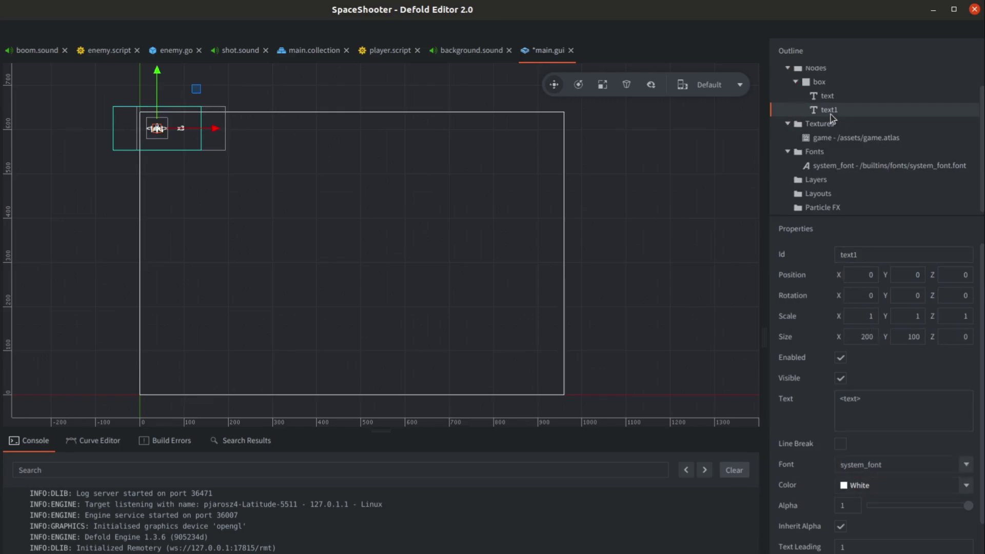
pyautogui.moveTo(216, 135); pyautogui.dragTo(589, 135)
pyautogui.tripleClick(875, 398)
pyautogui.write('0')
pyautogui.click(882, 371)
pyautogui.hotkey('ctrl', 's')
# Step: Rename the new label's id to score and the x3 label to lives, then save
pyautogui.doubleClick(866, 254)
pyautogui.write('score')
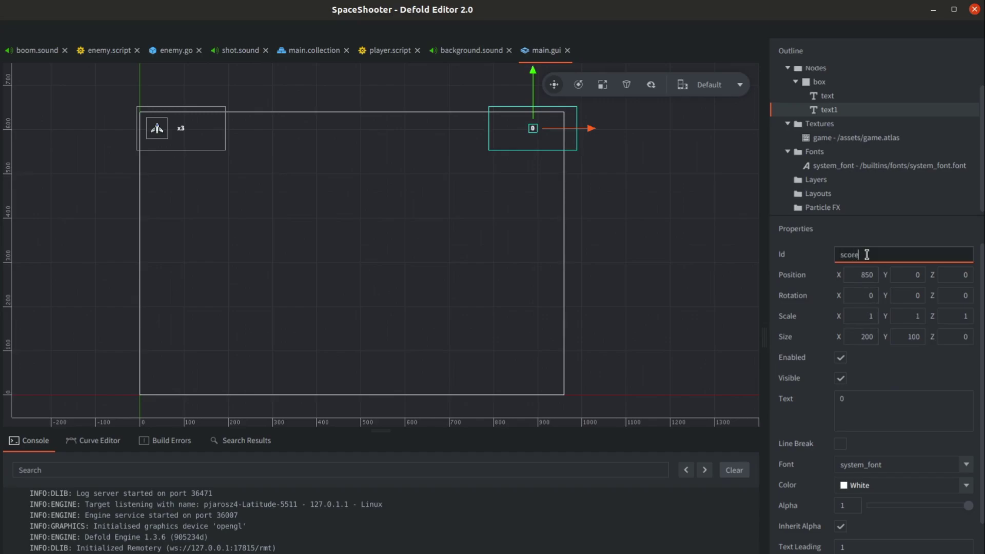
pyautogui.press('Return')
pyautogui.click(827, 96)
pyautogui.doubleClick(873, 254)
pyautogui.press('BackSpace')
pyautogui.write('lives')
pyautogui.click(842, 110)
pyautogui.hotkey('ctrl', 's')
# Step: Add an empty game object with id interface to main.collection
pyautogui.click(328, 94)
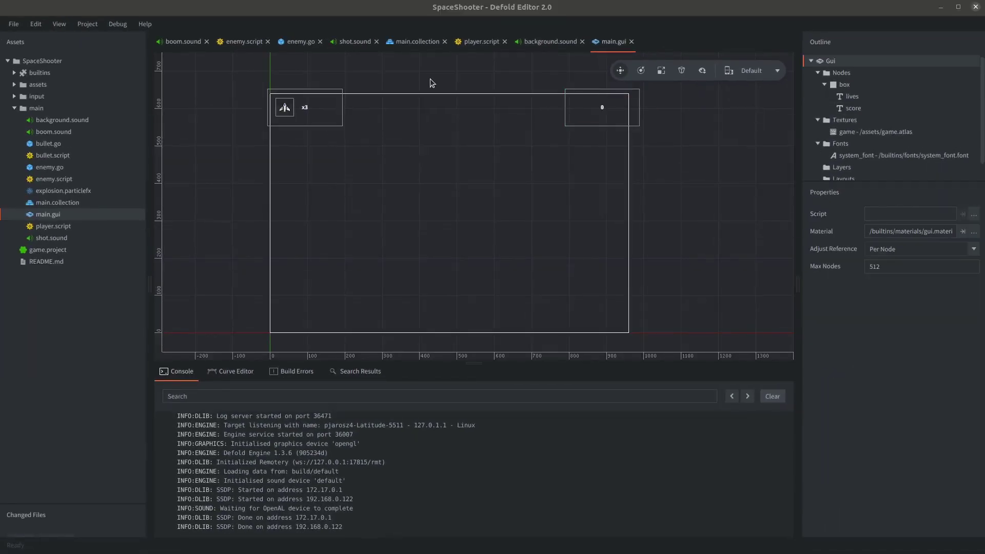
pyautogui.click(414, 44)
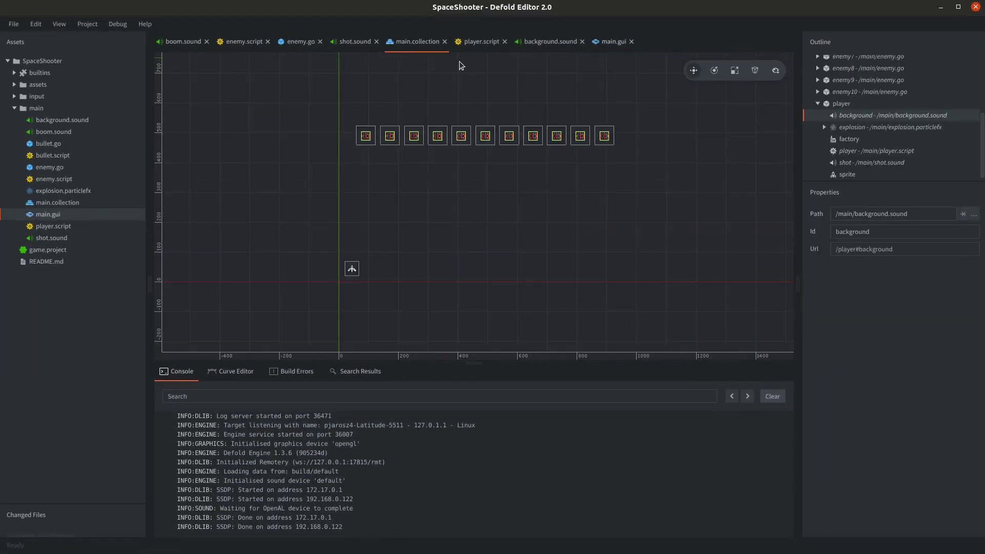
pyautogui.click(820, 106)
pyautogui.rightClick(847, 60)
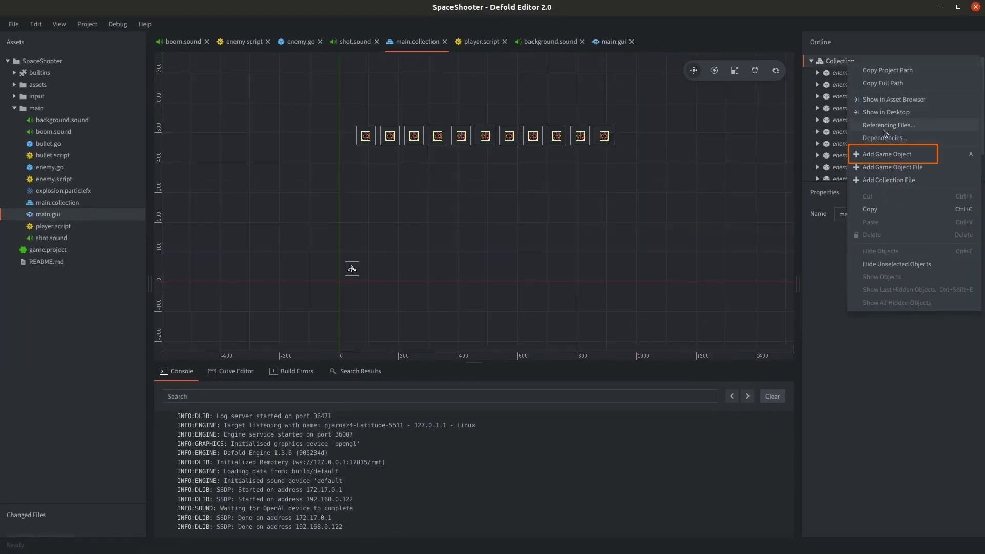
pyautogui.click(887, 151)
pyautogui.click(886, 213)
pyautogui.press('BackSpace')
pyautogui.press('BackSpace')
pyautogui.write('interface')
pyautogui.press('Return')
# Step: Attach main.gui to the interface object, then build, run, and close the game
pyautogui.rightClick(867, 166)
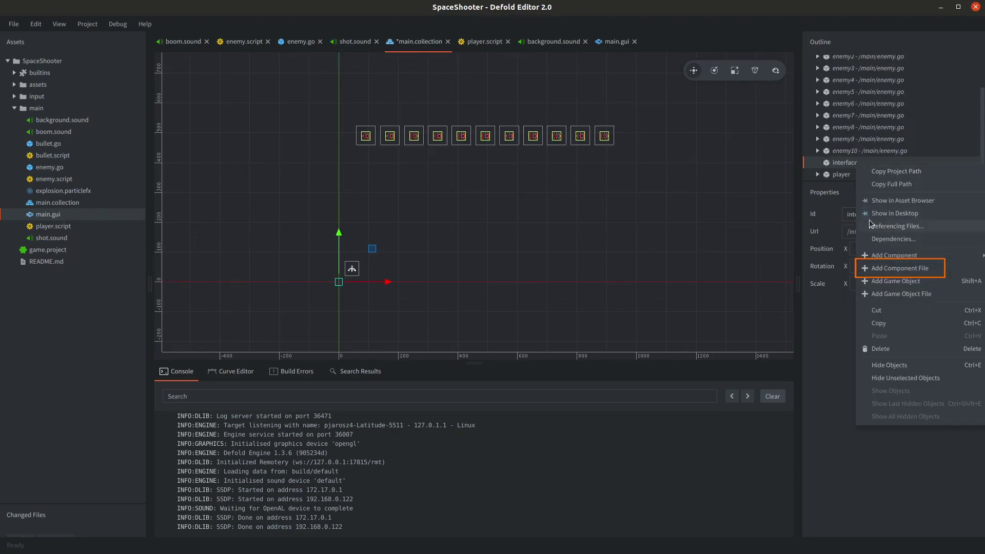
pyautogui.click(883, 266)
pyautogui.write('gui')
pyautogui.doubleClick(292, 144)
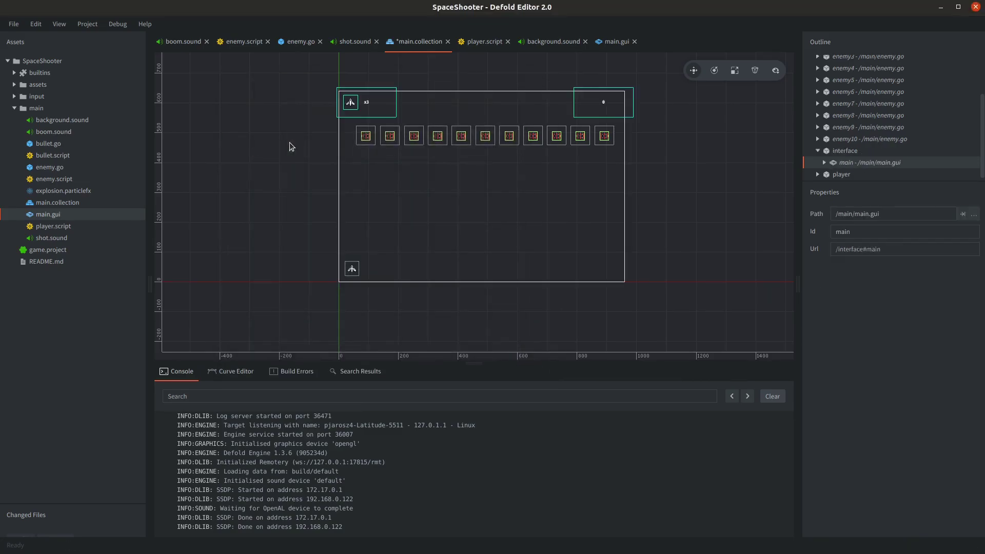
pyautogui.hotkey('ctrl', 'b')
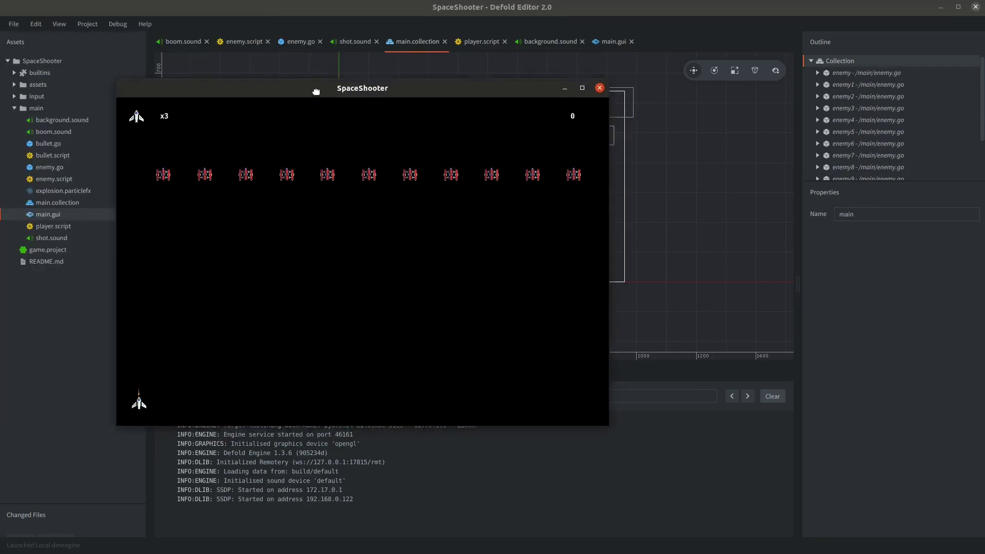
pyautogui.moveTo(315, 91); pyautogui.dragTo(301, 73)
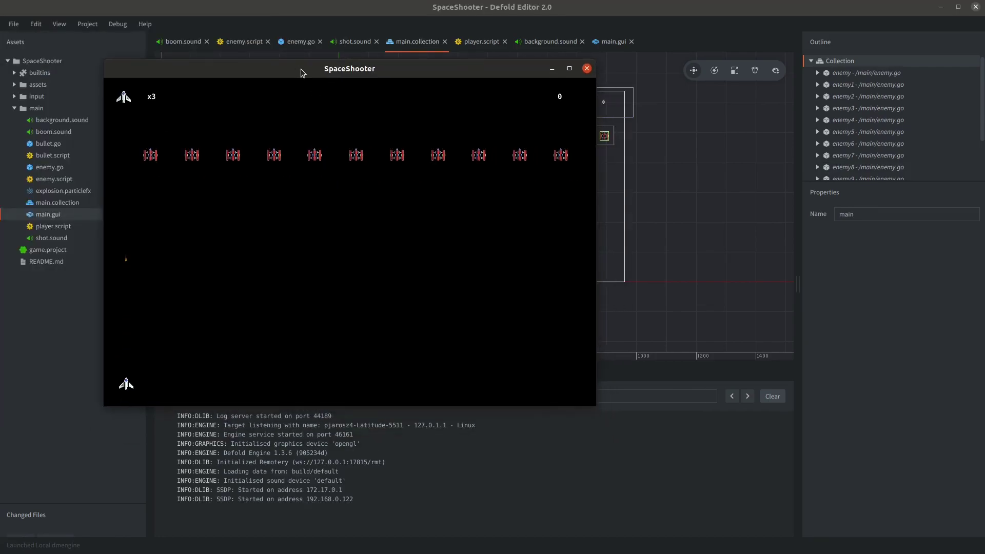
pyautogui.click(589, 71)
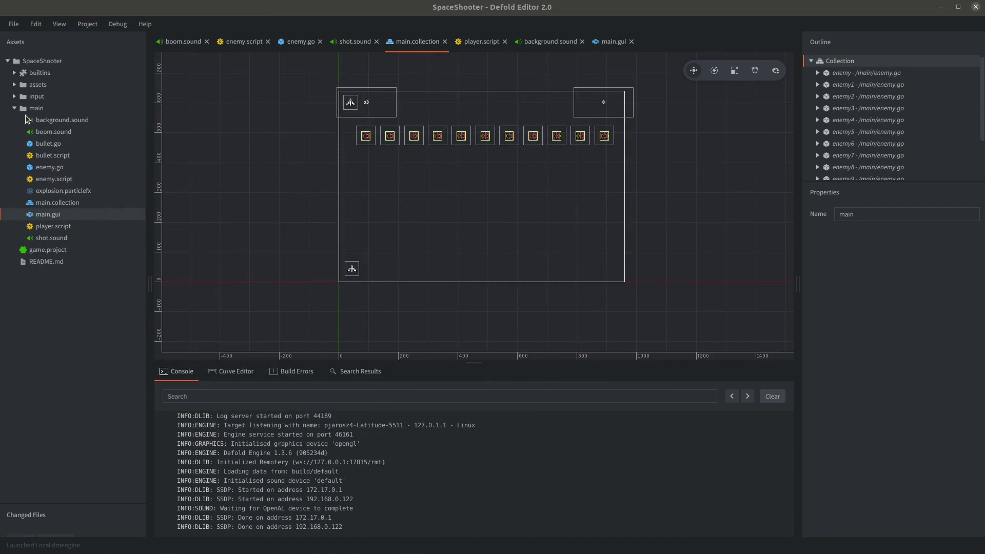
# Step: Create a Gui Script named main in the main folder via New > Gui Script
pyautogui.rightClick(45, 110)
pyautogui.moveTo(77, 188)
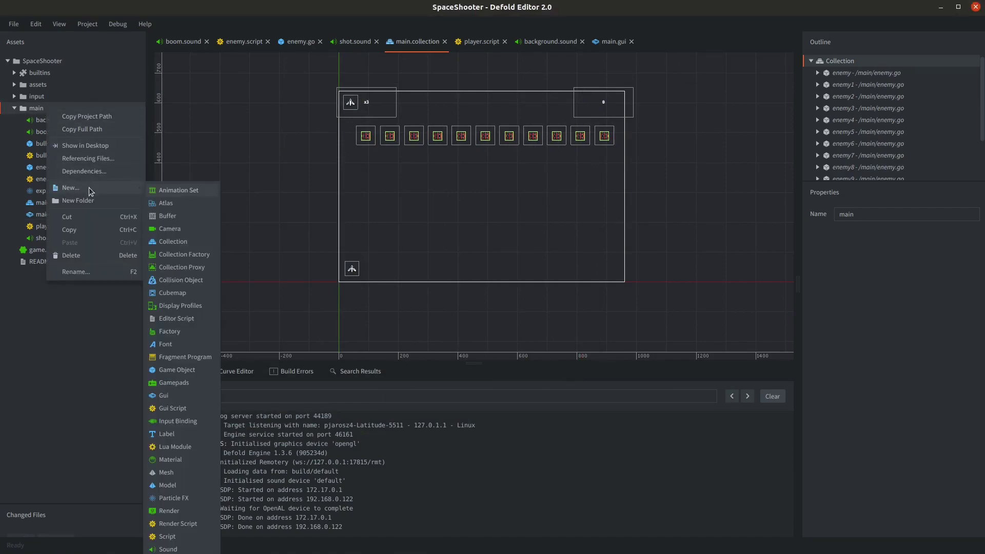
pyautogui.click(190, 408)
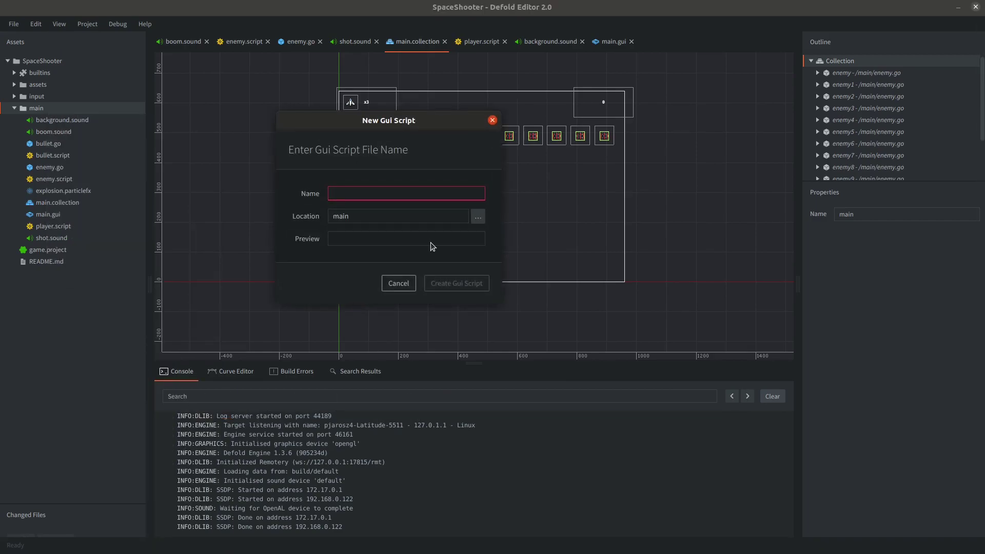
pyautogui.write('main')
pyautogui.press('Return')
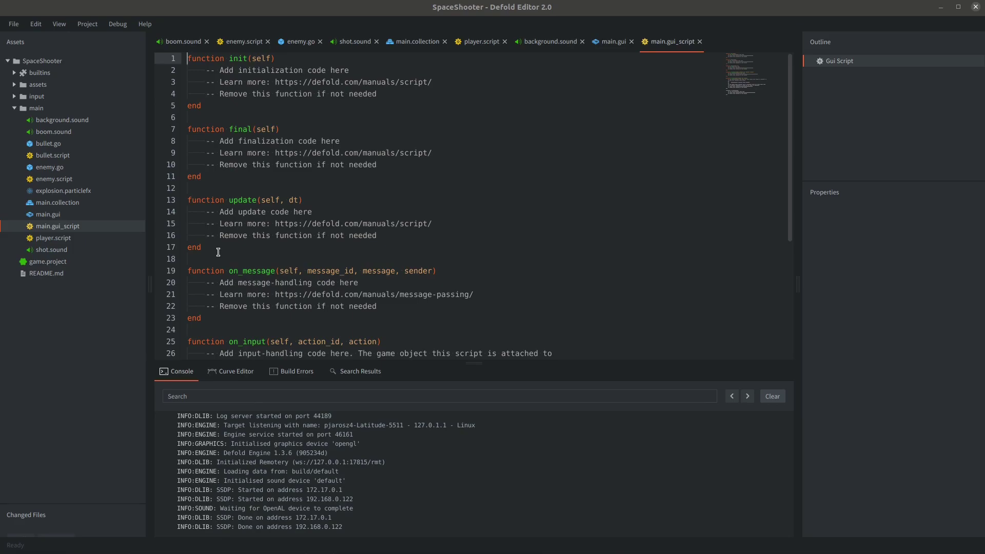
# Step: Delete the init, final, update, on_input and on_reload template functions from main.gui_script
pyautogui.moveTo(218, 252); pyautogui.dragTo(187, 58)
pyautogui.press('BackSpace')
pyautogui.press('Delete')
pyautogui.press('Delete')
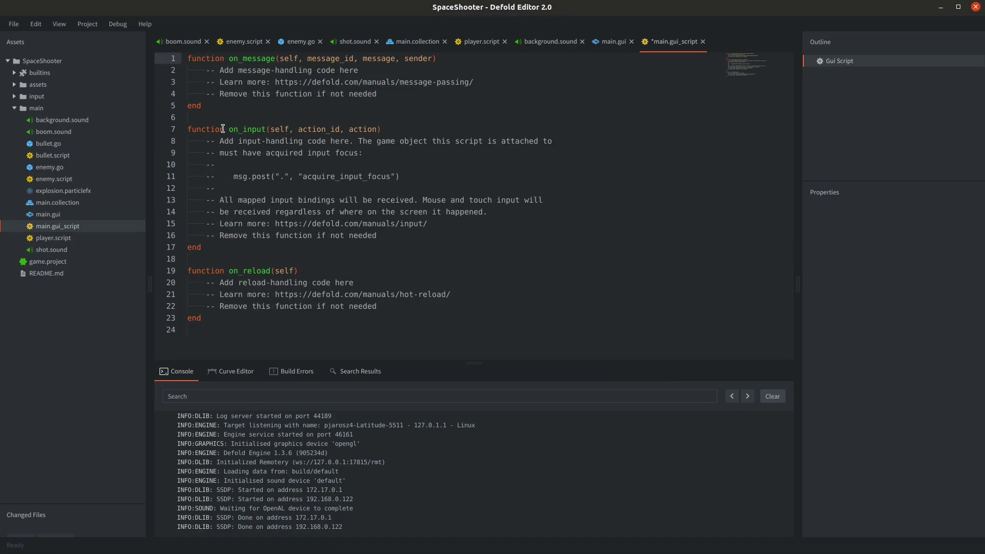
pyautogui.moveTo(203, 118); pyautogui.dragTo(264, 326)
pyautogui.press('BackSpace')
pyautogui.press('BackSpace')
# Step: Replace on_message's comments with print("Hi!", message_id), then choose main.gui's script
pyautogui.moveTo(374, 95); pyautogui.dragTo(202, 71)
pyautogui.write('print("Hi!"')
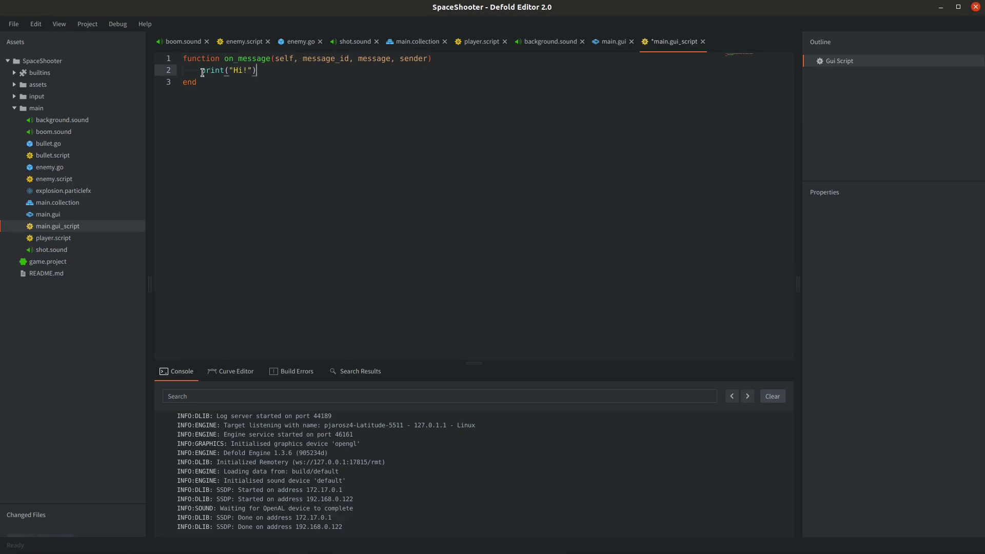
pyautogui.press('Left')
pyautogui.write(', message_id')
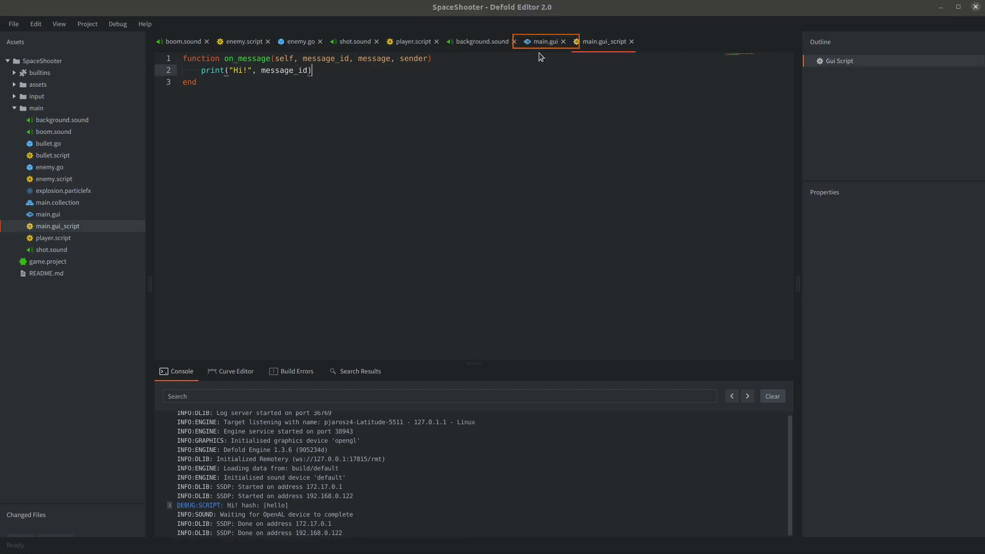
pyautogui.click(543, 43)
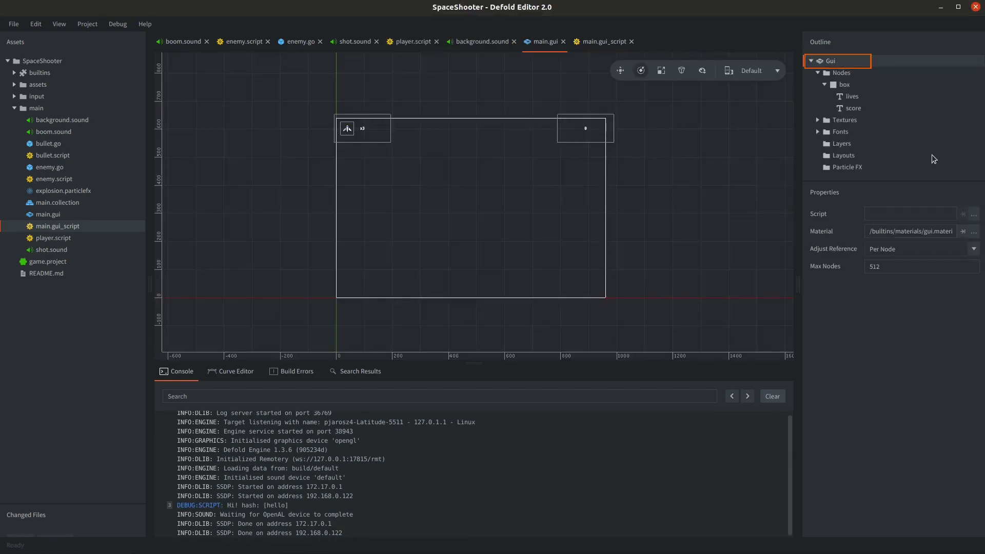
pyautogui.click(974, 215)
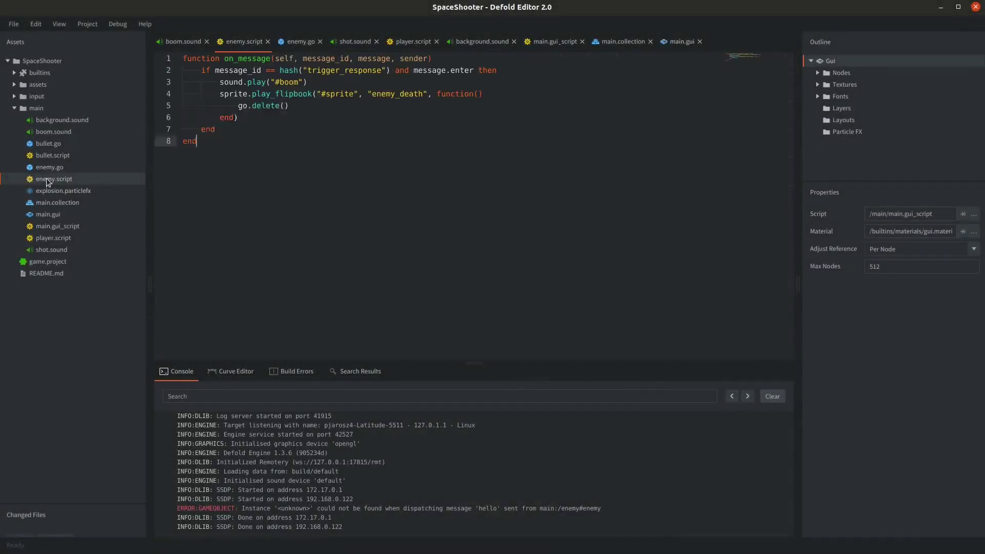
# Step: Add a msg.post call after the boom sound line in enemy.script and save
pyautogui.click(382, 82)
pyautogui.press('Return')
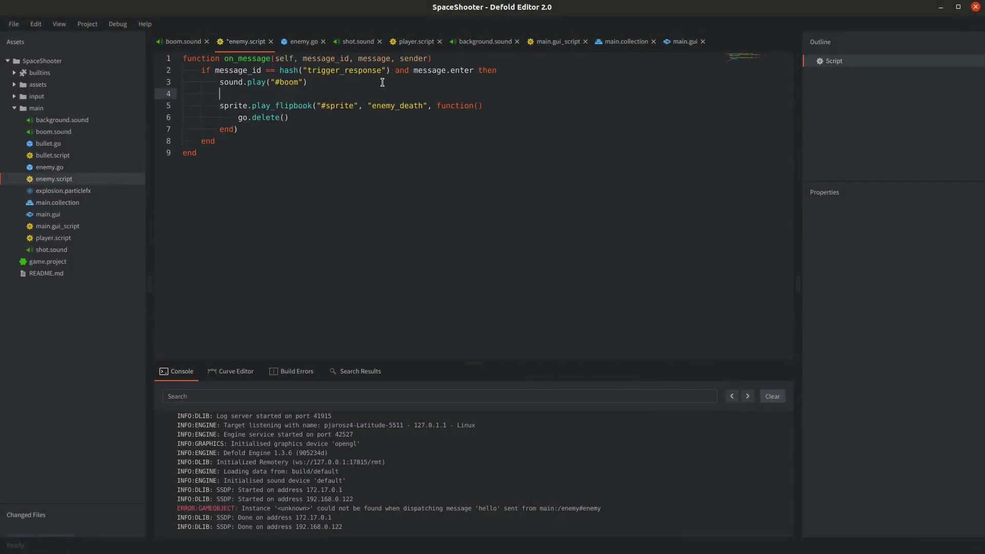
pyautogui.write('msg.post')
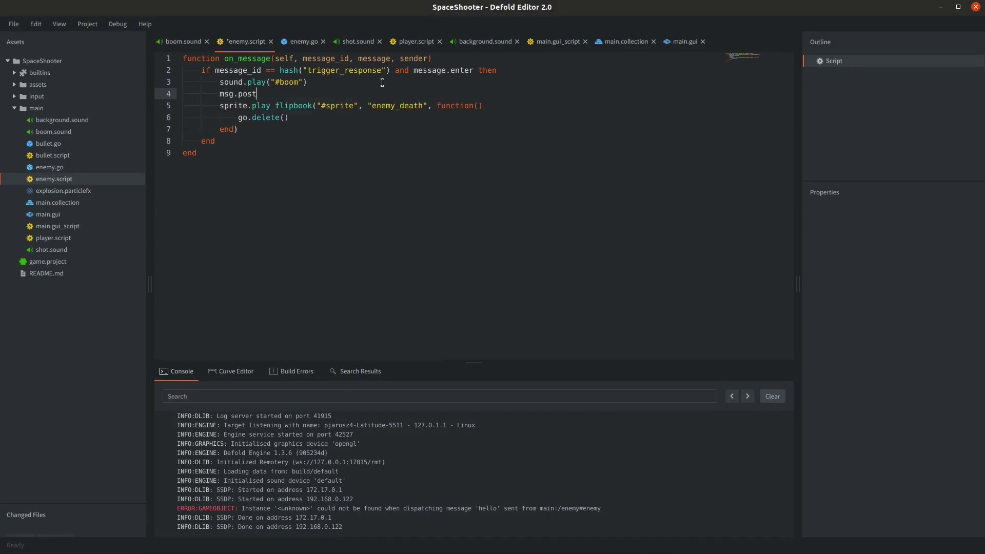
pyautogui.press('Return')
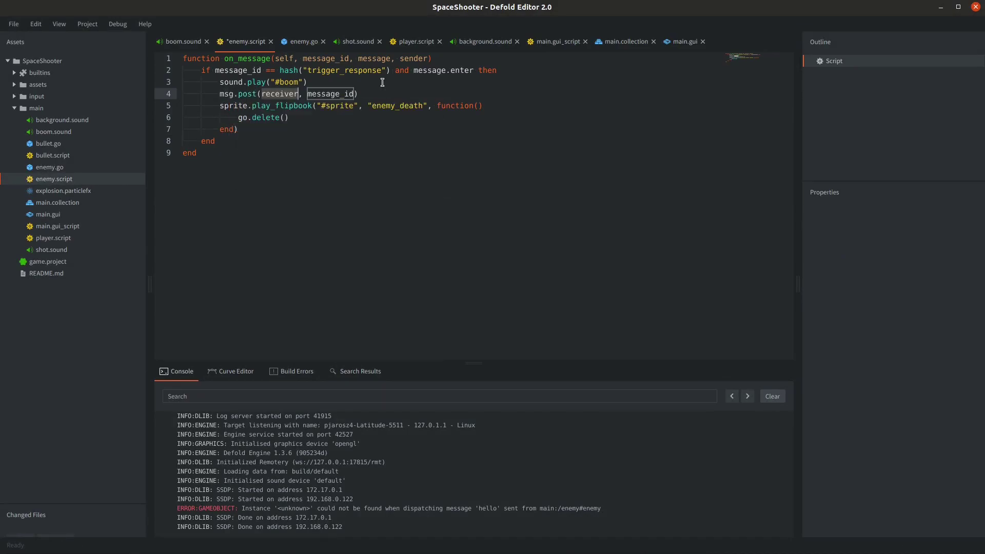
pyautogui.hotkey('ctrl', 's')
# Step: Show main.collection beside the code and check the interface object's GUI component id
pyautogui.click(626, 41)
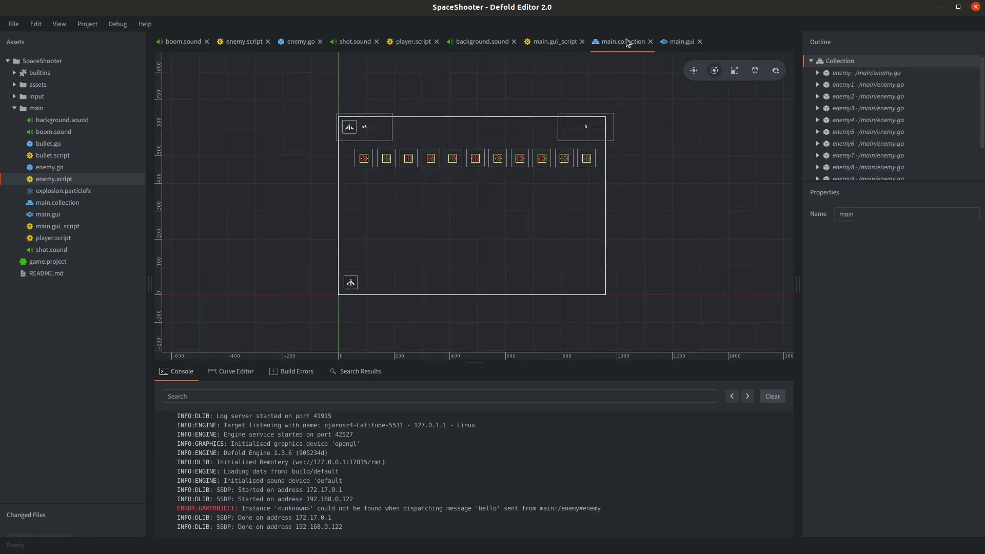
pyautogui.rightClick(626, 40)
pyautogui.click(673, 90)
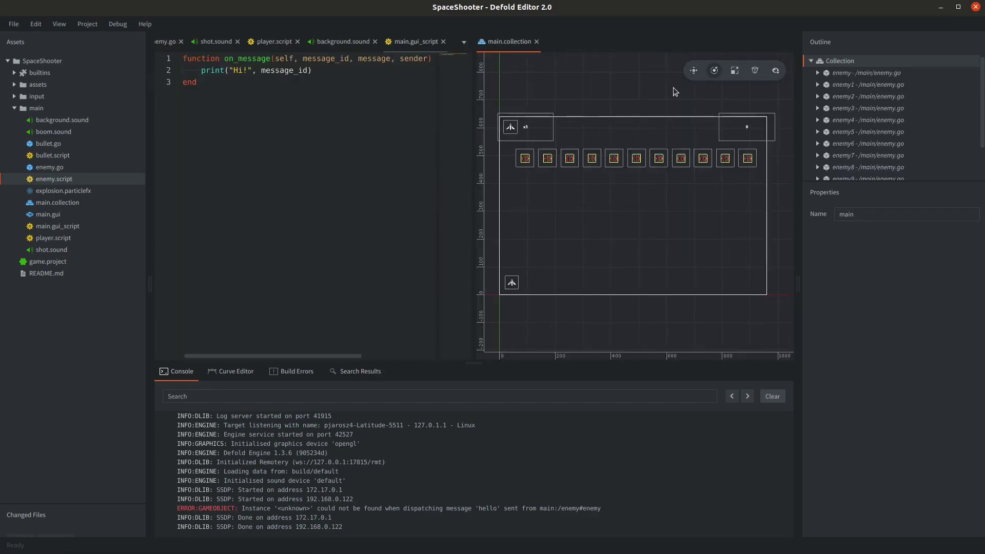
pyautogui.scroll(-2, 879, 106)
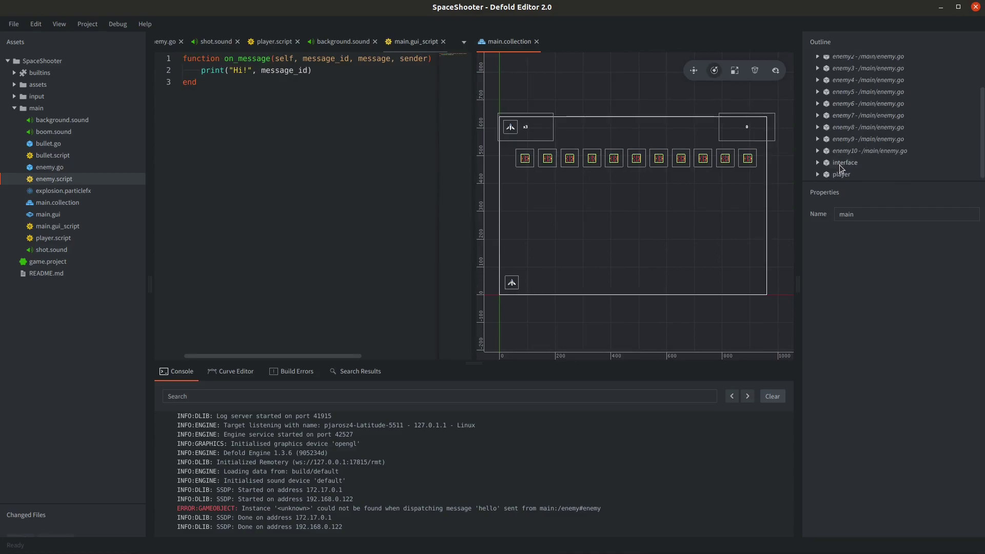
pyautogui.click(827, 163)
pyautogui.click(817, 162)
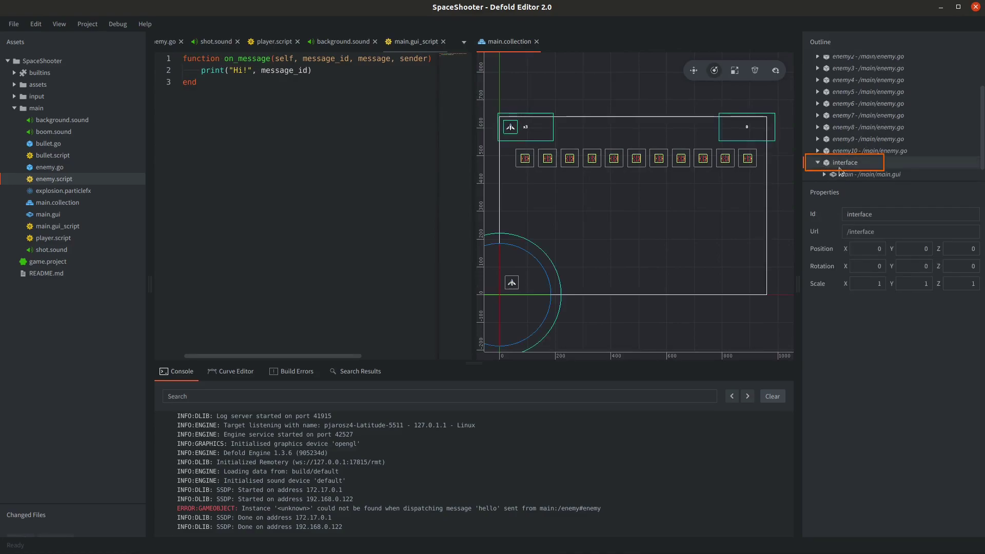
pyautogui.click(887, 175)
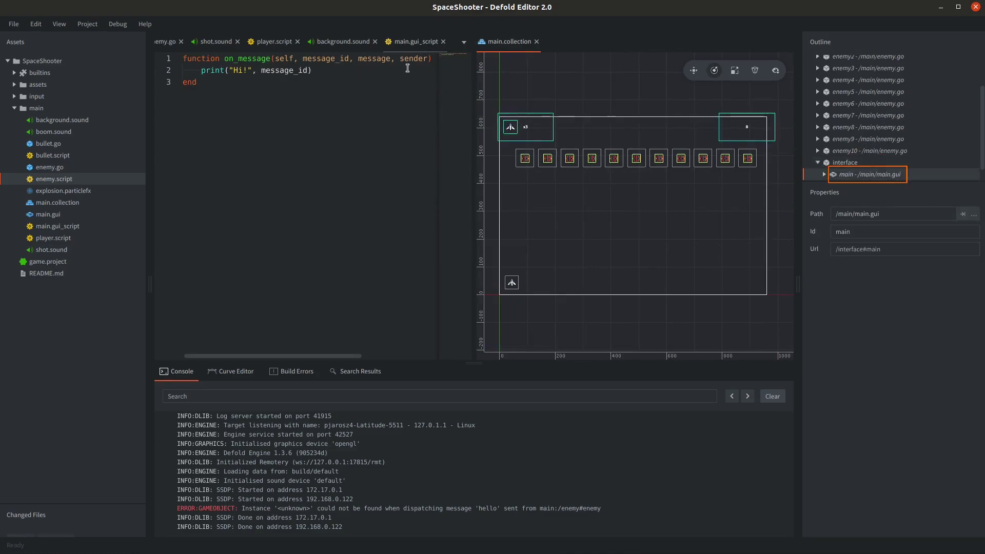
pyautogui.click(464, 42)
pyautogui.click(503, 74)
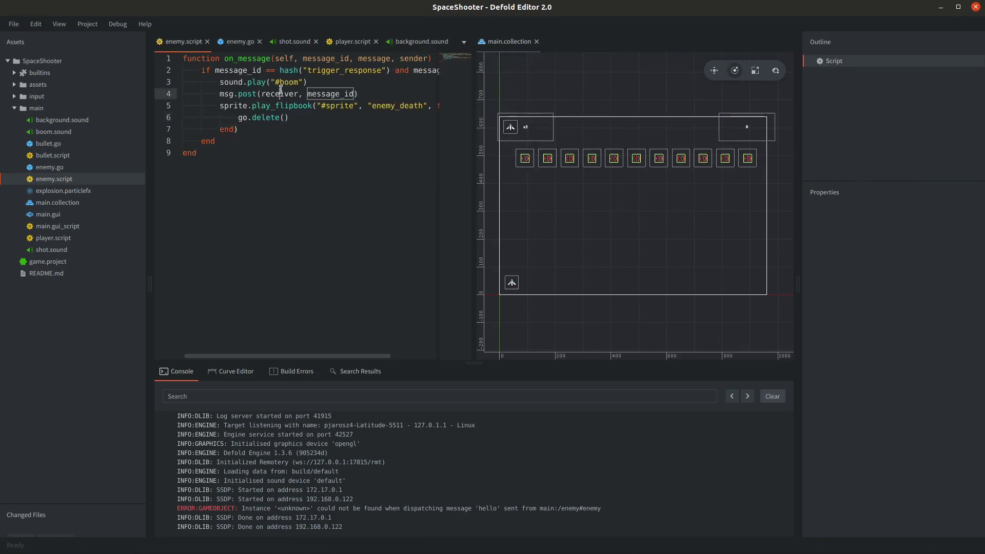
# Step: Fill in msg.post("interface#main", "hello"), save enemy.script and build the game
pyautogui.doubleClick(281, 94)
pyautogui.write('"interface')
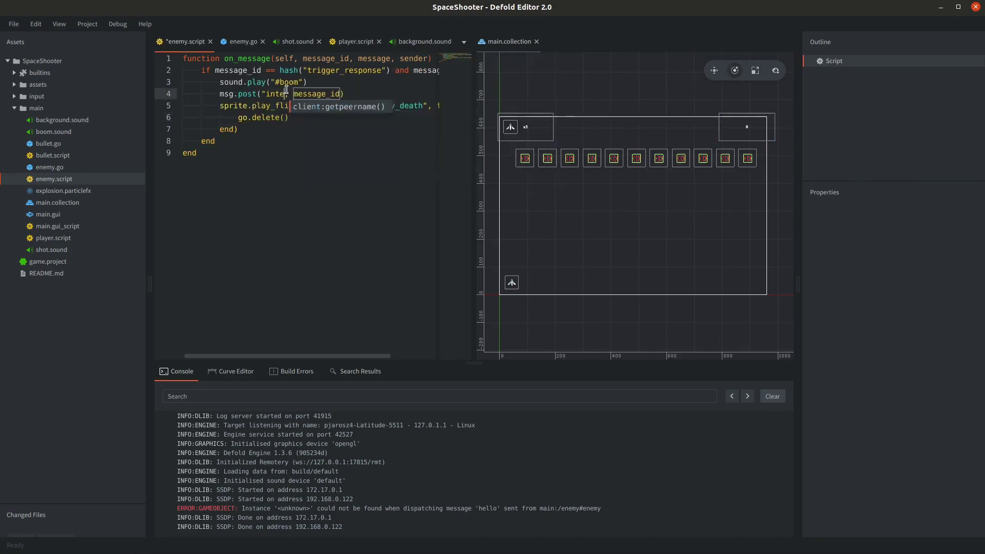
pyautogui.write('#')
pyautogui.hotkey('ctrl', 's')
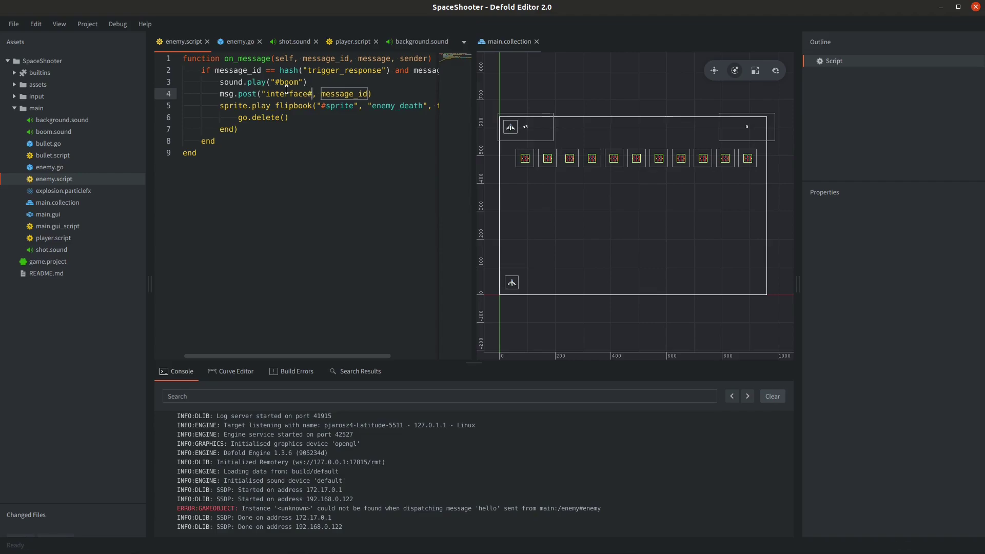
pyautogui.write('main')
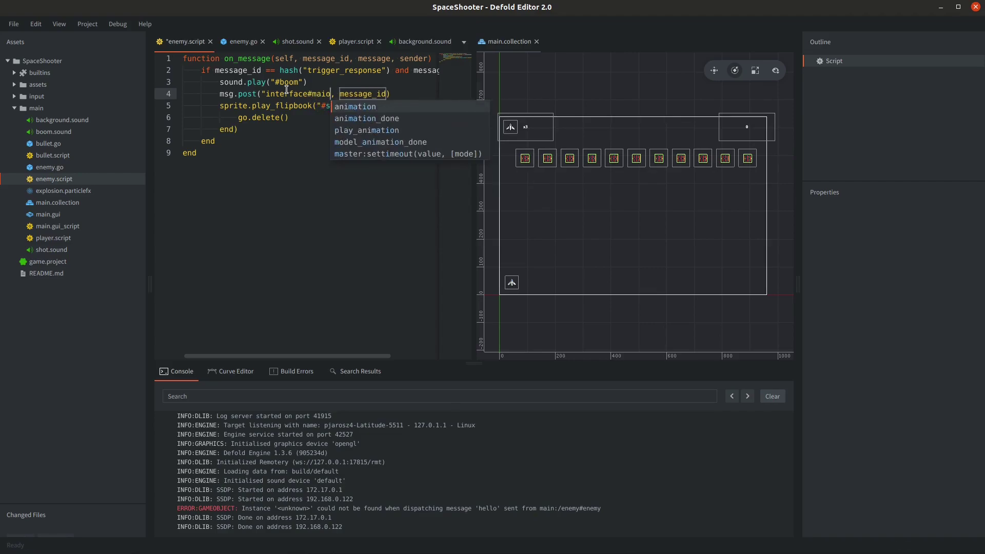
pyautogui.write('"')
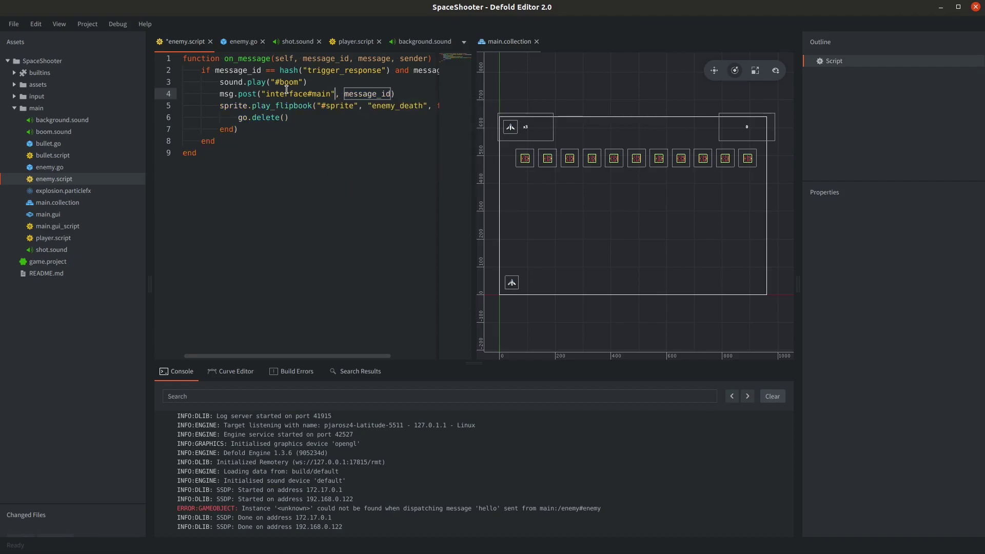
pyautogui.hotkey('ctrl', 's')
pyautogui.press('Tab')
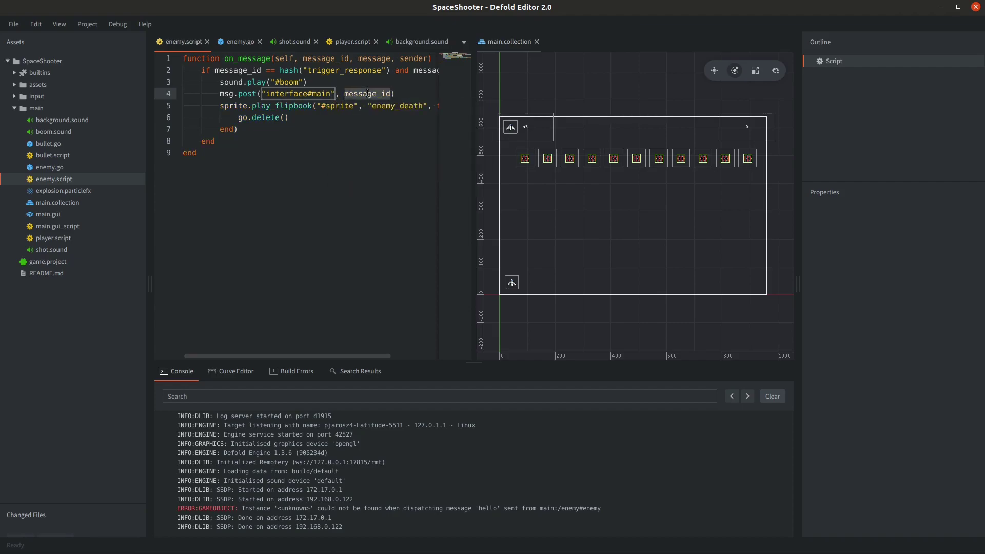
pyautogui.write('"hello"')
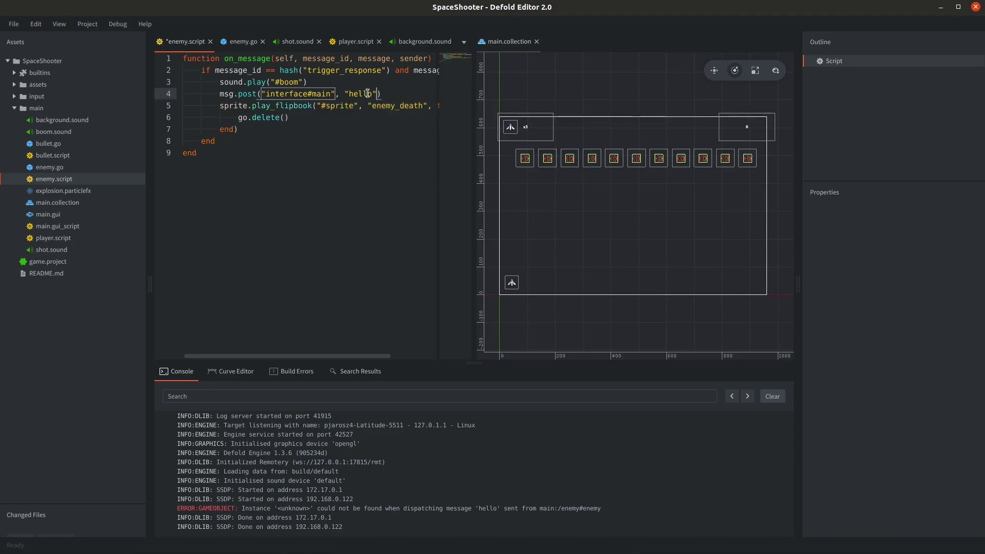
pyautogui.click(385, 123)
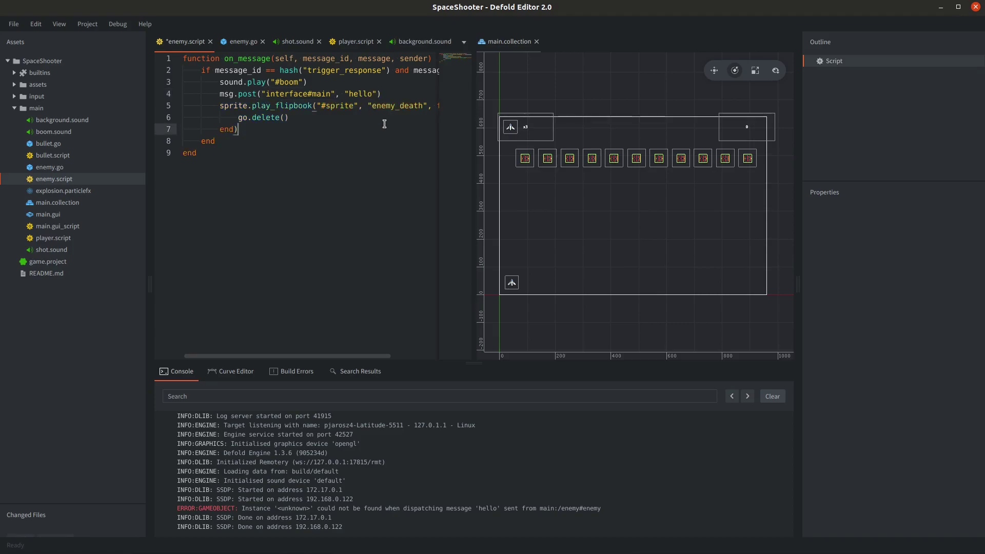
pyautogui.hotkey('ctrl', 's')
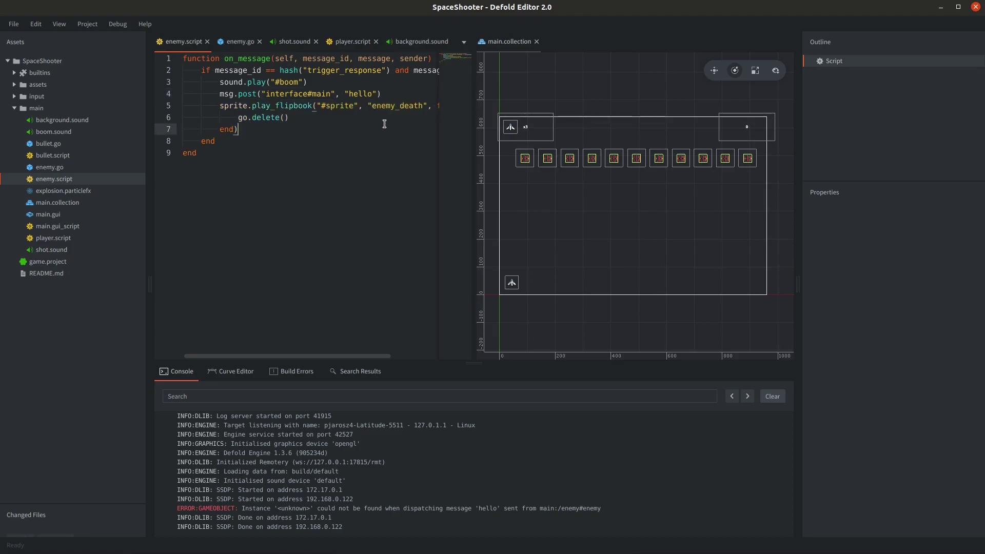
pyautogui.hotkey('ctrl', 'b')
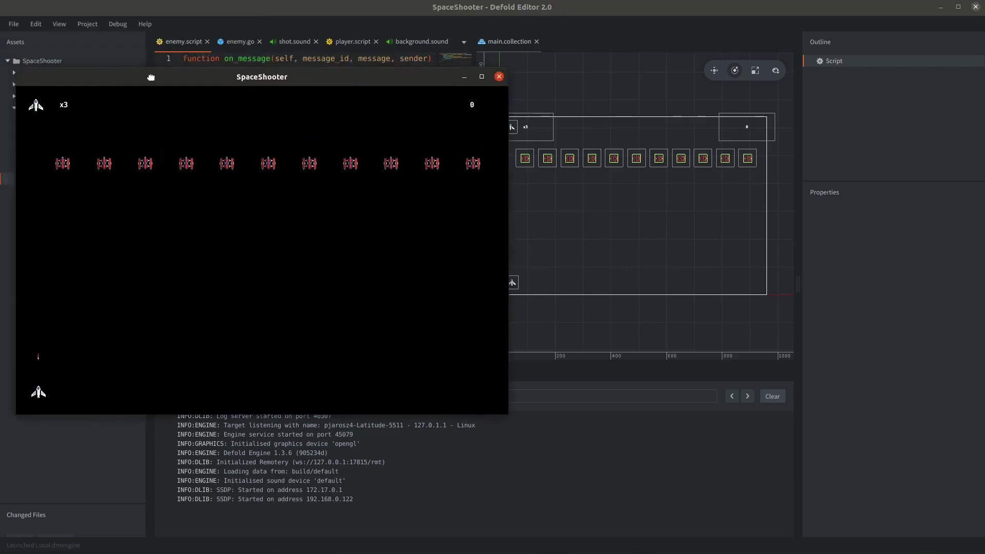
# Step: Close the game after an enemy hit and confirm the console logs 'Hi! hash: [hello]'
pyautogui.moveTo(151, 77); pyautogui.dragTo(206, 78)
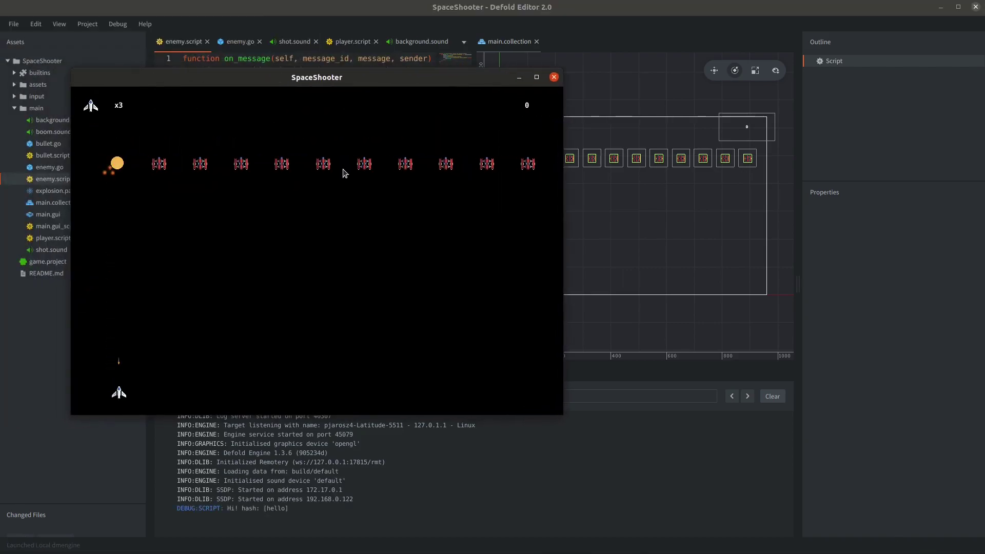
pyautogui.click(554, 77)
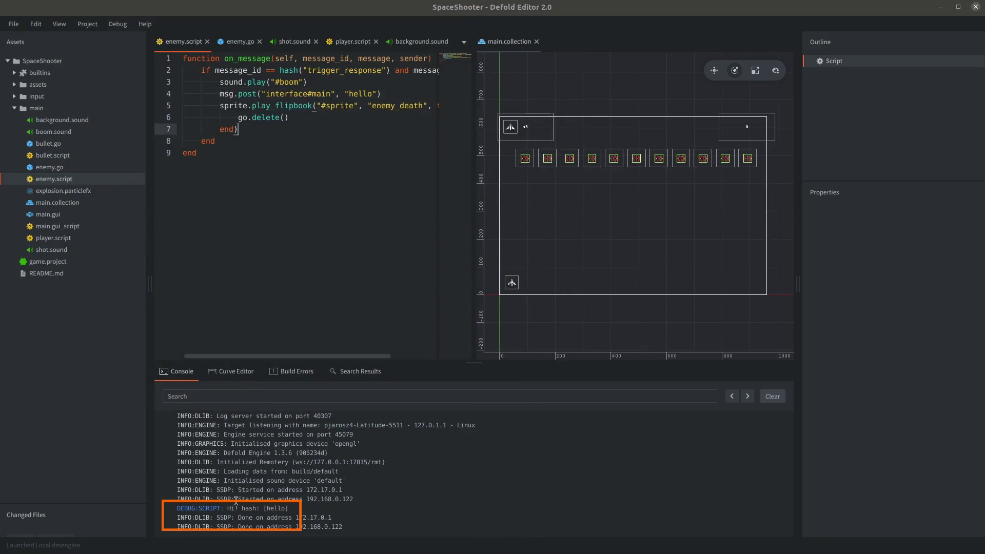
pyautogui.moveTo(224, 508); pyautogui.dragTo(303, 504)
pyautogui.click(304, 505)
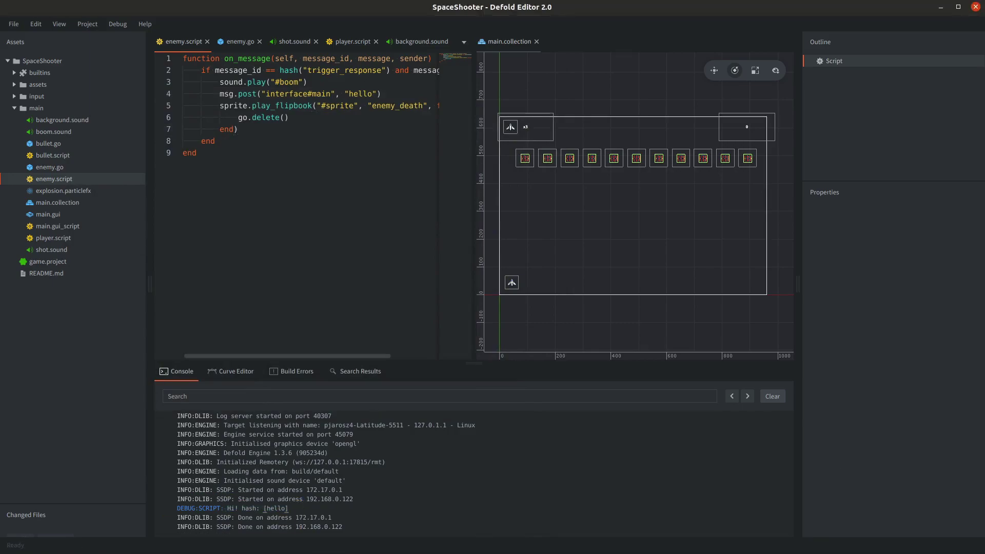
pyautogui.click(355, 131)
# Step: Open main.gui_script and declare 'local score = 0' at the top
pyautogui.doubleClick(67, 231)
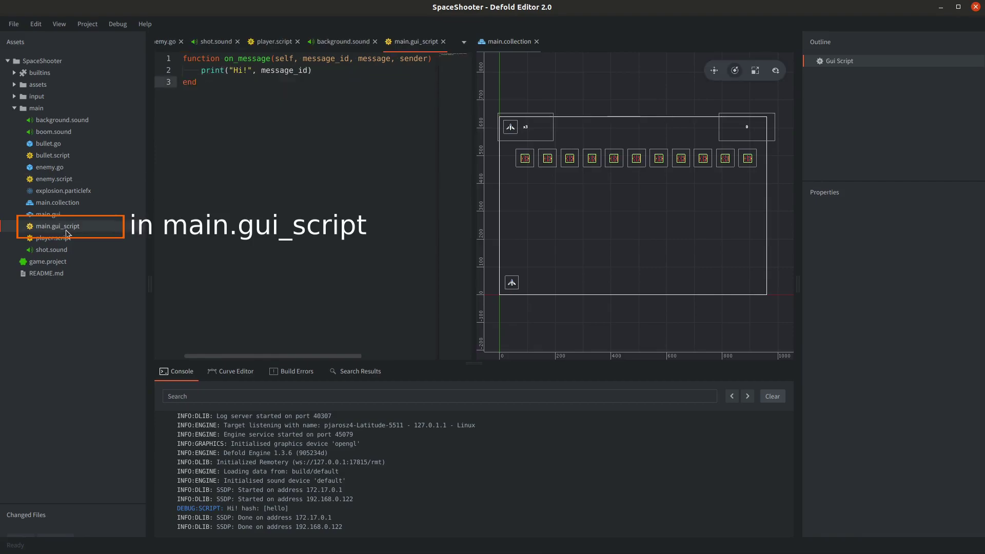
pyautogui.moveTo(474, 144); pyautogui.dragTo(541, 144)
pyautogui.hotkey('ctrl', 'Home')
pyautogui.press('Return')
pyautogui.press('Return')
pyautogui.press('Up')
pyautogui.press('Up')
pyautogui.write('local score =')
# Step: Add 'score = score + 1' and a gui.set_text(gui.get_node()) call in on_message, then save
pyautogui.click(449, 79)
pyautogui.press('Return')
pyautogui.write('score =')
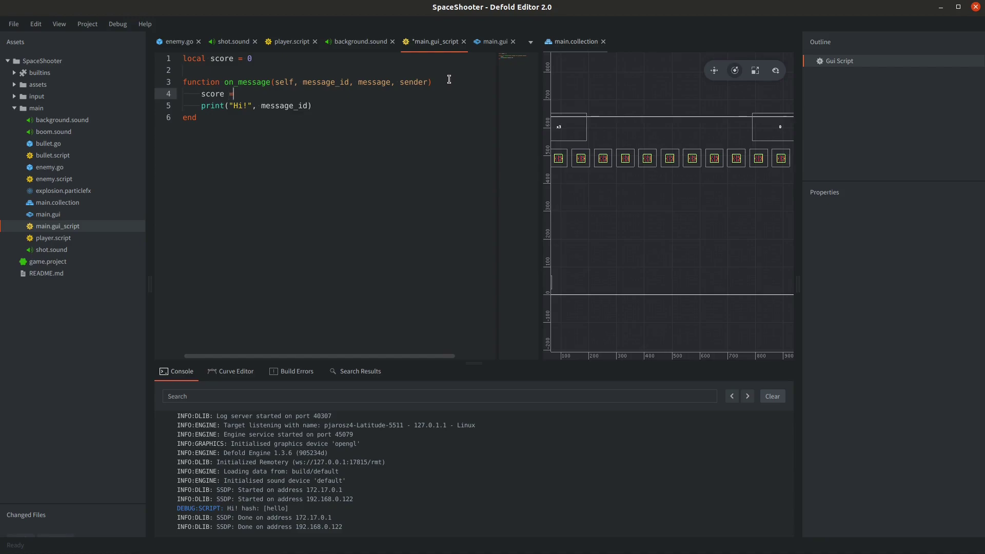
pyautogui.write(' score + 1')
pyautogui.press('Return')
pyautogui.write('gui.set')
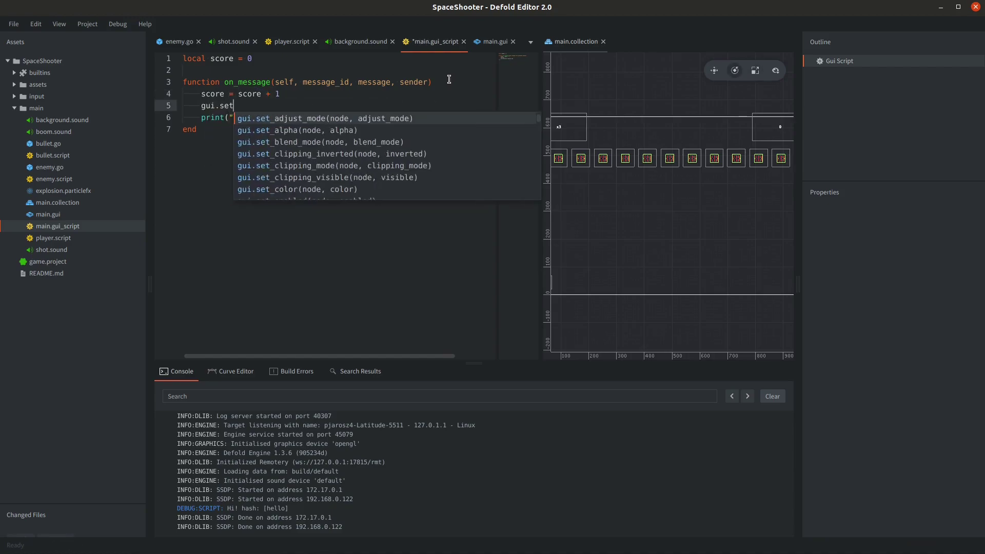
pyautogui.write('_tex')
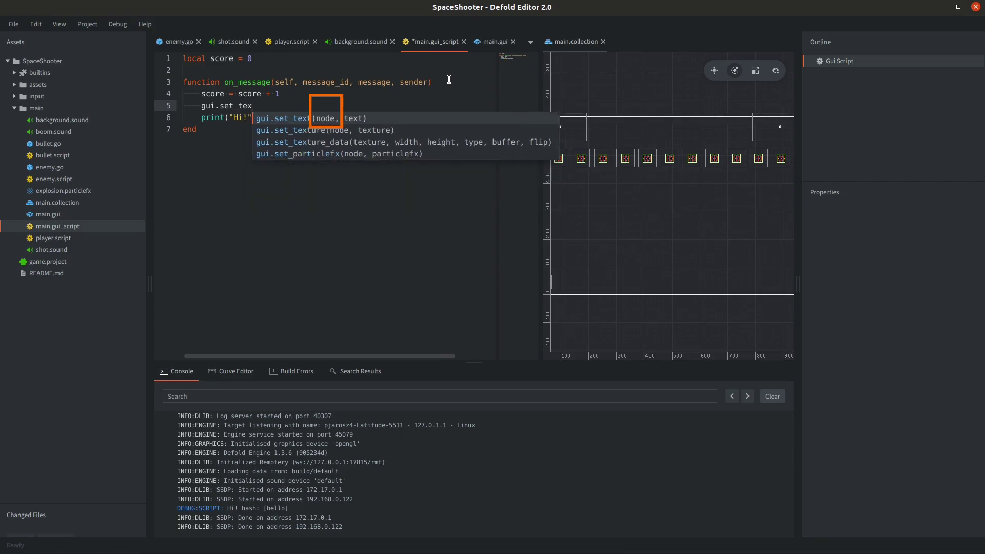
pyautogui.press('Return')
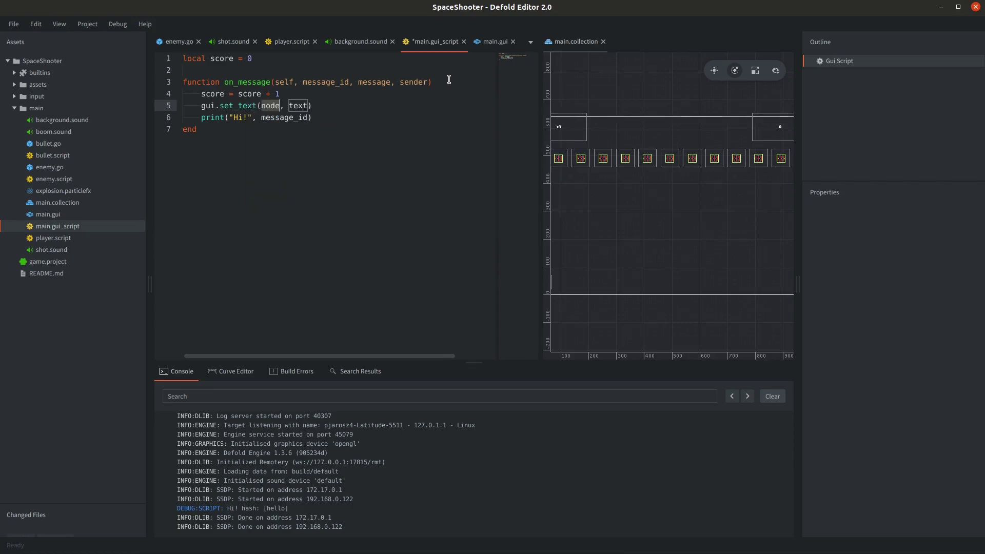
pyautogui.write('gui.get_node')
pyautogui.press('Return')
pyautogui.write(')')
pyautogui.hotkey('ctrl', 's')
pyautogui.press('Down')
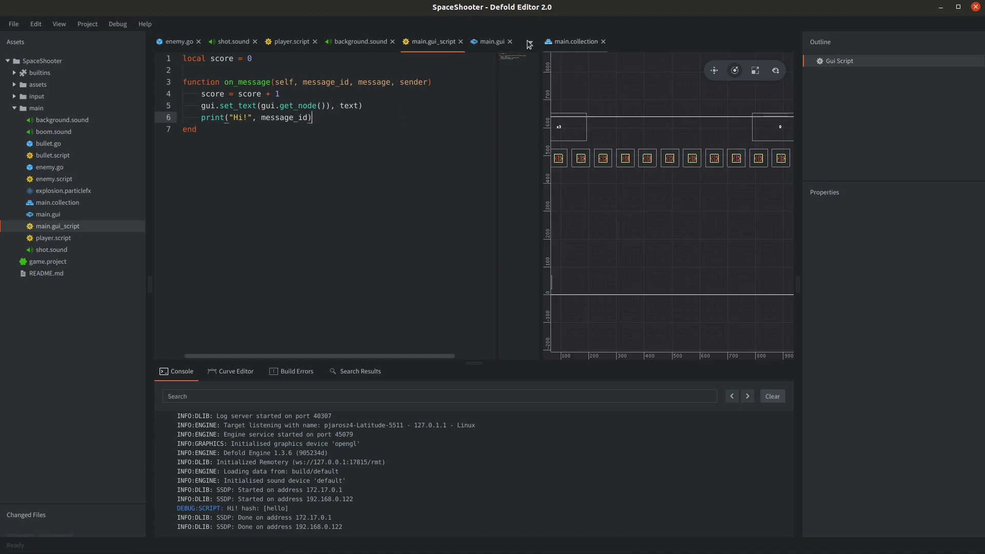
# Step: Confirm the text node is named score in main.gui and pass "score" to gui.get_node
pyautogui.click(487, 41)
pyautogui.click(817, 72)
pyautogui.click(824, 84)
pyautogui.click(852, 108)
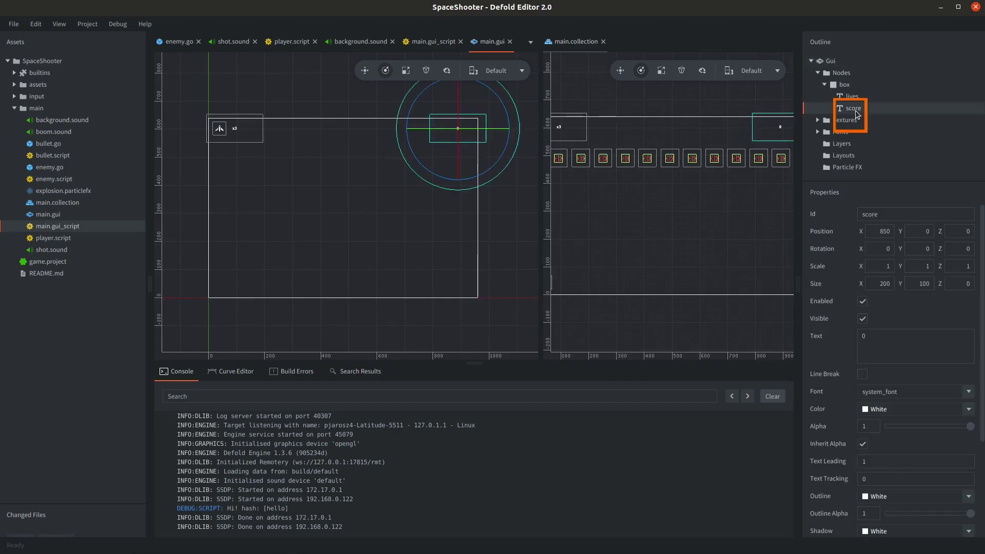
pyautogui.click(431, 42)
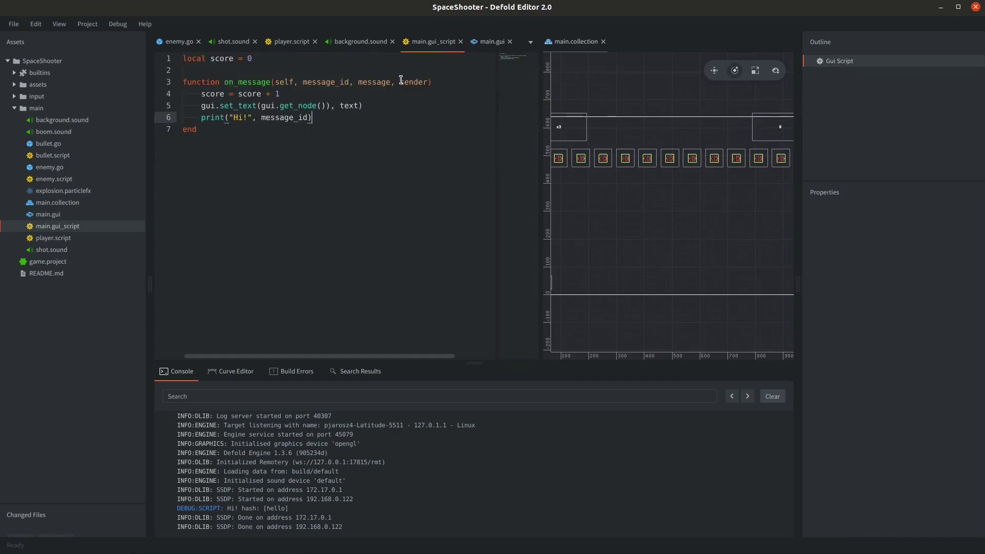
pyautogui.press('Up')
pyautogui.write('"score"')
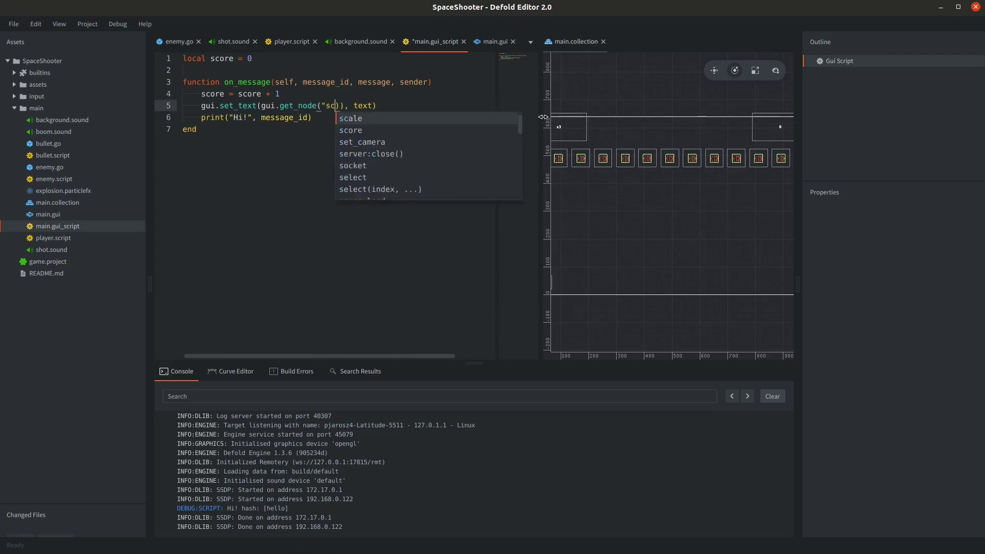
pyautogui.hotkey('ctrl', 's')
# Step: Use the score variable as gui.set_text's text argument, save, and review score's uses
pyautogui.doubleClick(381, 106)
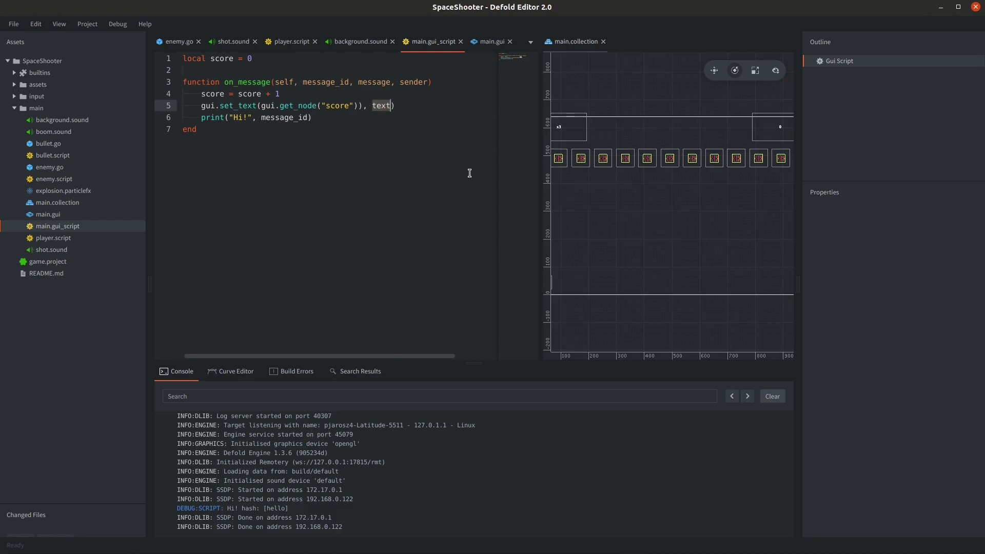
pyautogui.write('score')
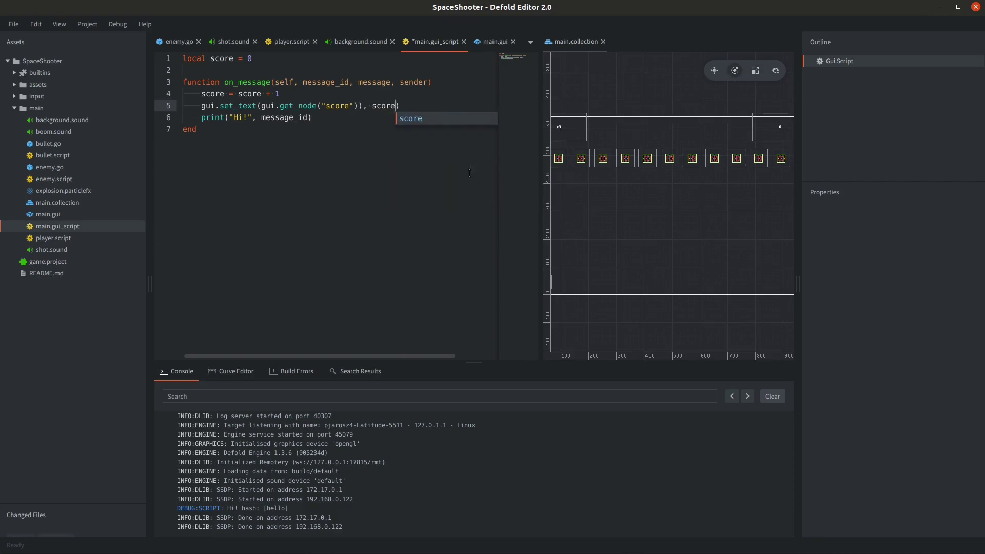
pyautogui.press('Escape')
pyautogui.click(376, 124)
pyautogui.hotkey('ctrl', 's')
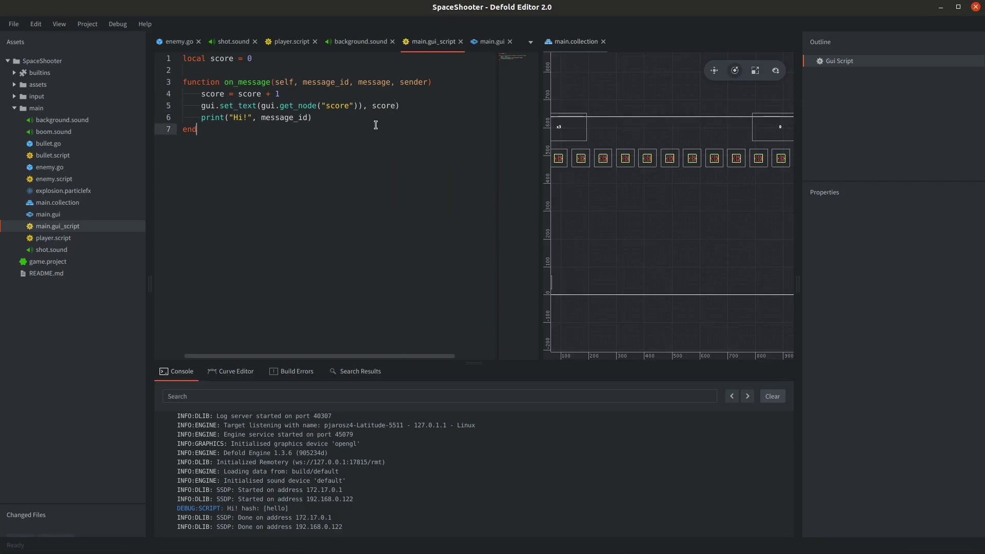
pyautogui.click(251, 60)
pyautogui.doubleClick(391, 105)
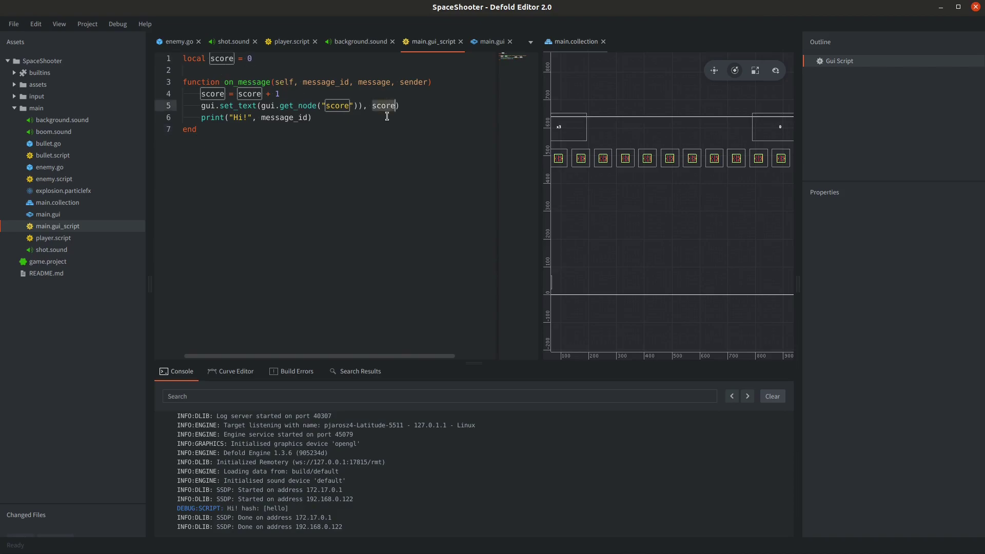
pyautogui.click(386, 119)
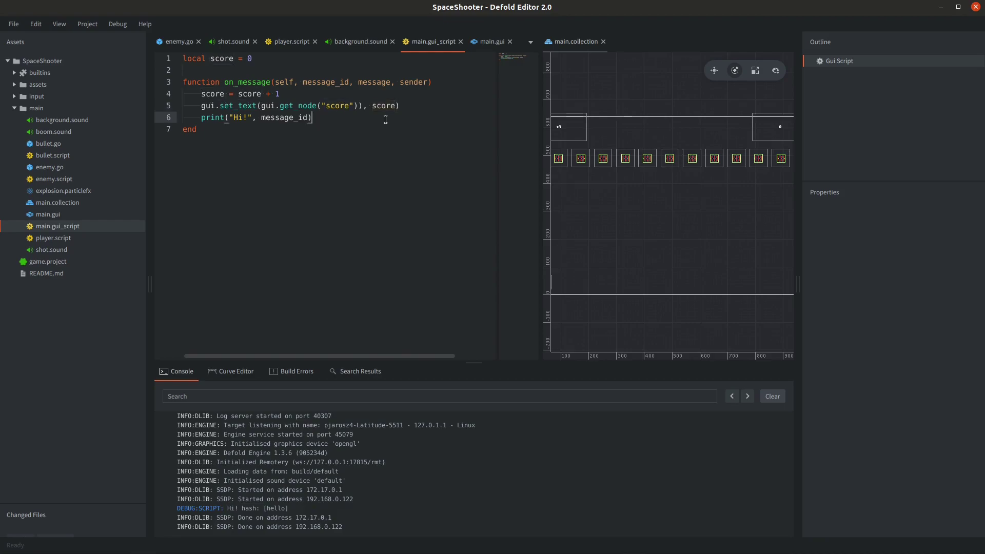
# Step: Build, jump to the Line 5 error, delete the extra ')' after get_node("score"), and save
pyautogui.hotkey('ctrl', 'b')
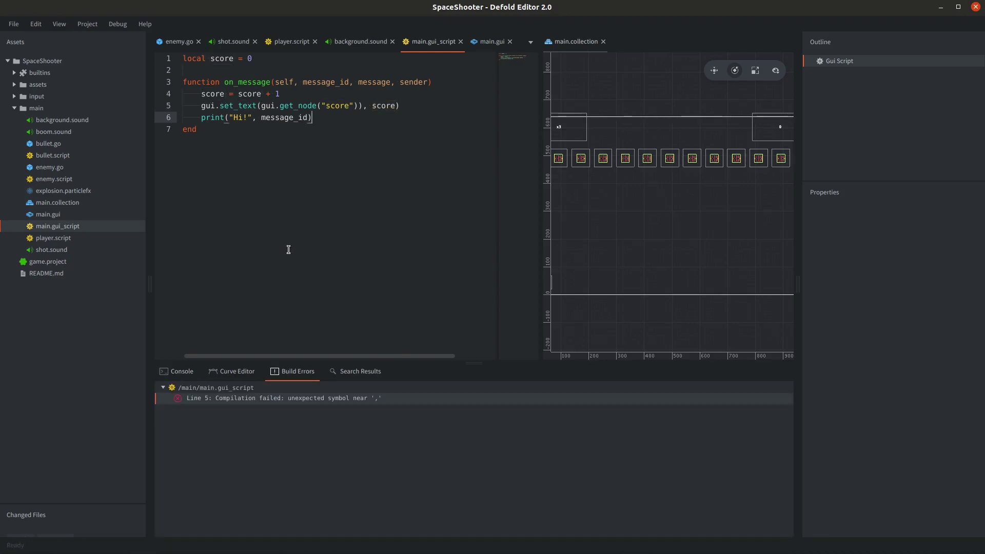
pyautogui.click(375, 182)
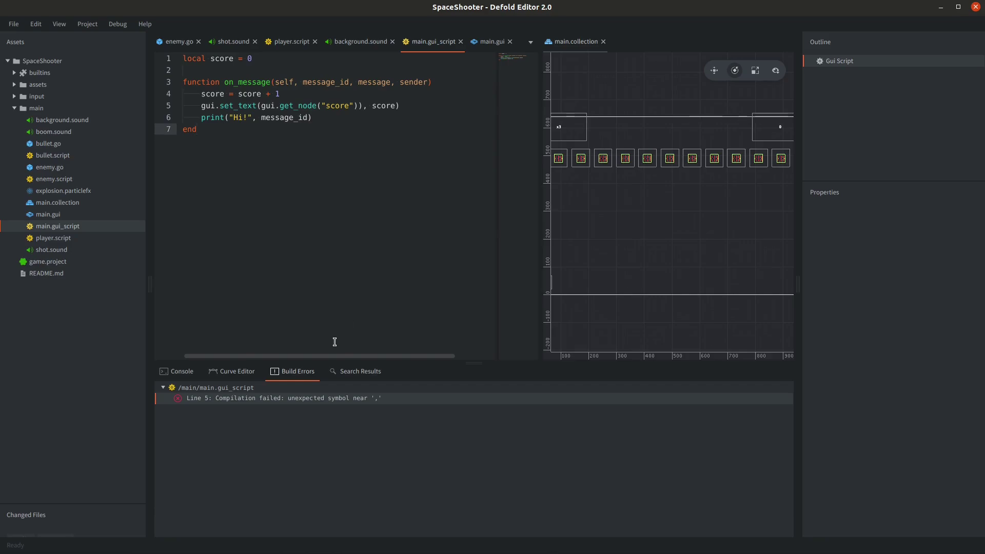
pyautogui.doubleClick(318, 399)
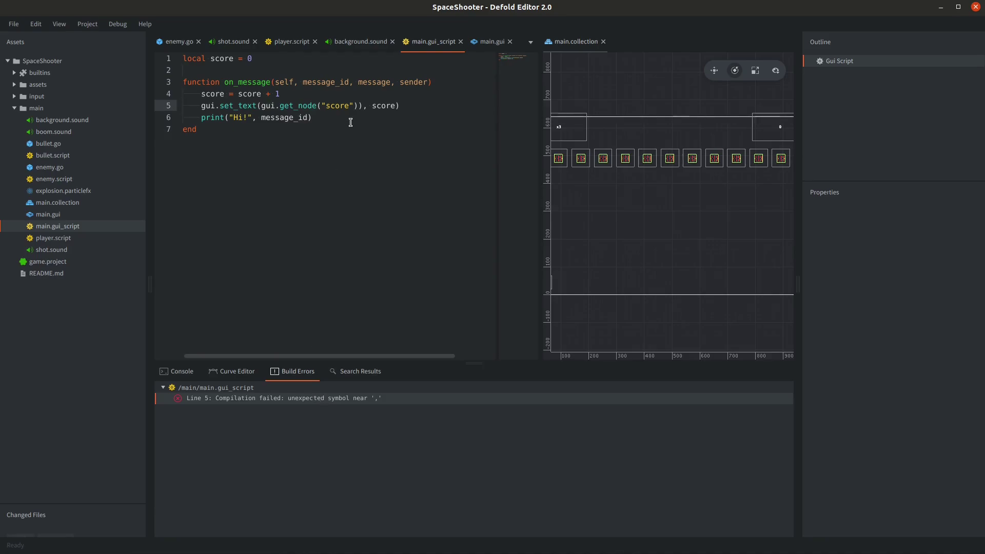
pyautogui.click(359, 106)
pyautogui.press('BackSpace')
pyautogui.click(367, 128)
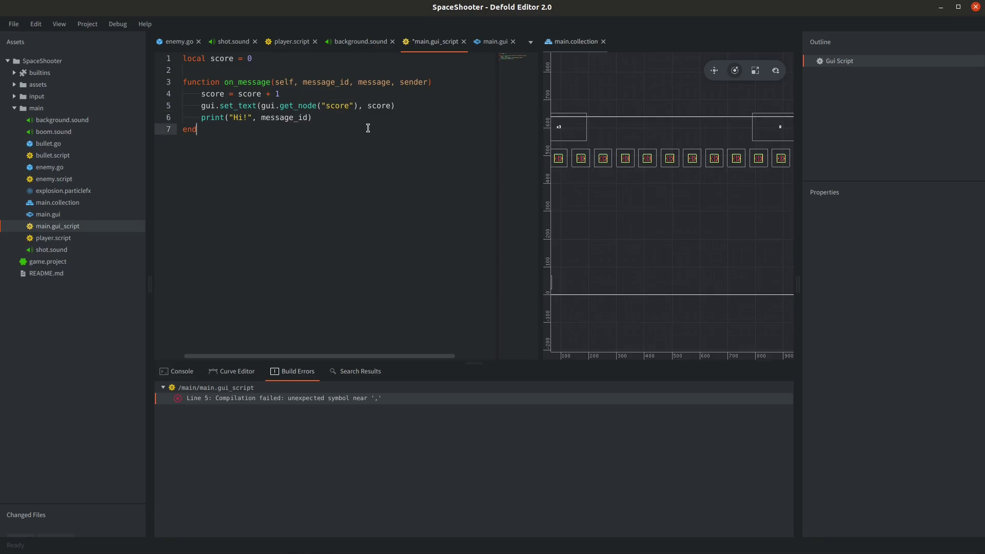
pyautogui.hotkey('ctrl', 's')
# Step: Launch SpaceShooter, destroy an enemy so the score goes from 0 to 1, then close it
pyautogui.hotkey('ctrl', 'b')
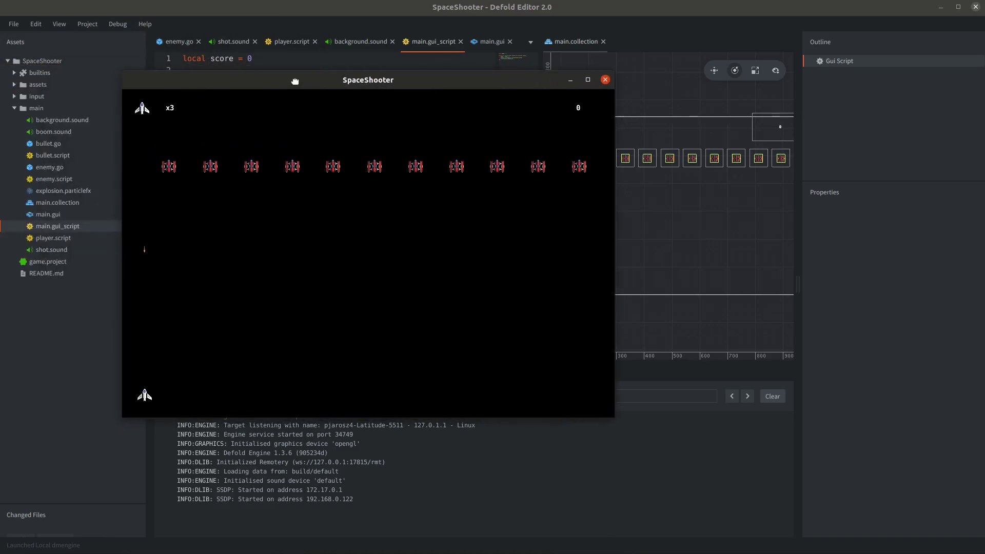
pyautogui.moveTo(295, 81); pyautogui.dragTo(297, 81)
pyautogui.press('Right')
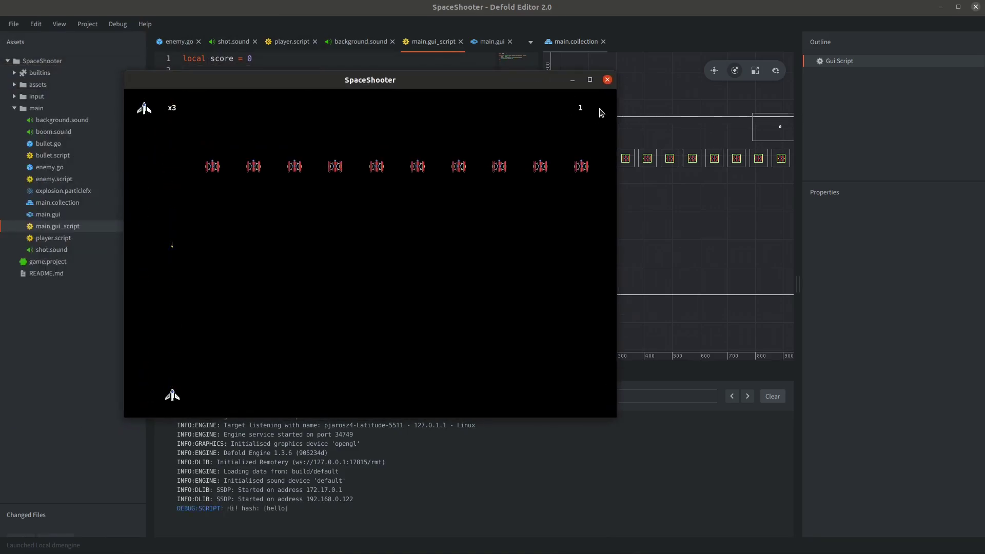
pyautogui.click(608, 80)
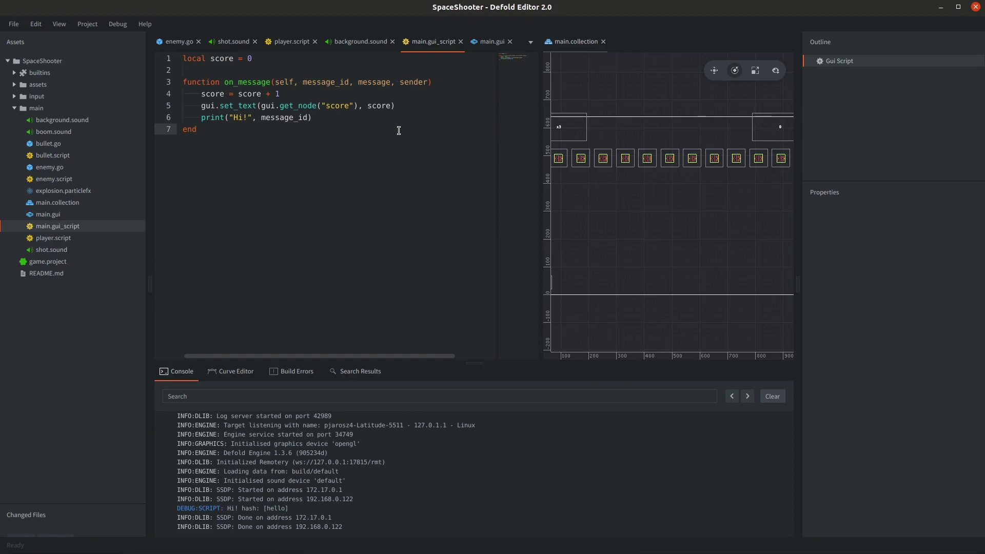
# Step: Change the increment to 'score + 1000', save, and build the game
pyautogui.click(333, 94)
pyautogui.write('000')
pyautogui.click(331, 127)
pyautogui.hotkey('ctrl', 's')
pyautogui.hotkey('ctrl', 'b')
# Step: Shoot enemies to watch the score climb in thousands, then close the game
pyautogui.press('Right')
pyautogui.press('space')
pyautogui.press('Right')
pyautogui.press('Right')
pyautogui.press('space')
pyautogui.press('Right')
pyautogui.press('space')
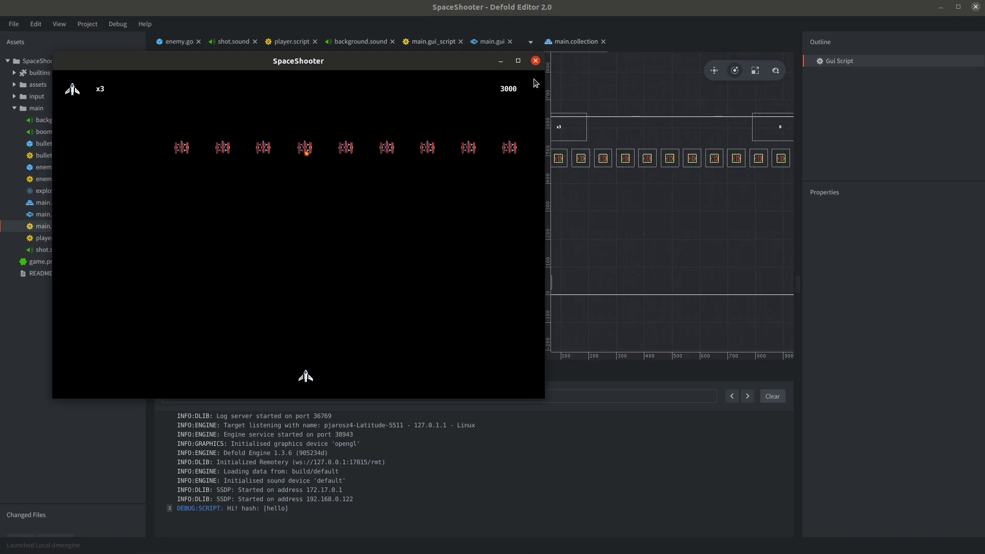
pyautogui.click(536, 61)
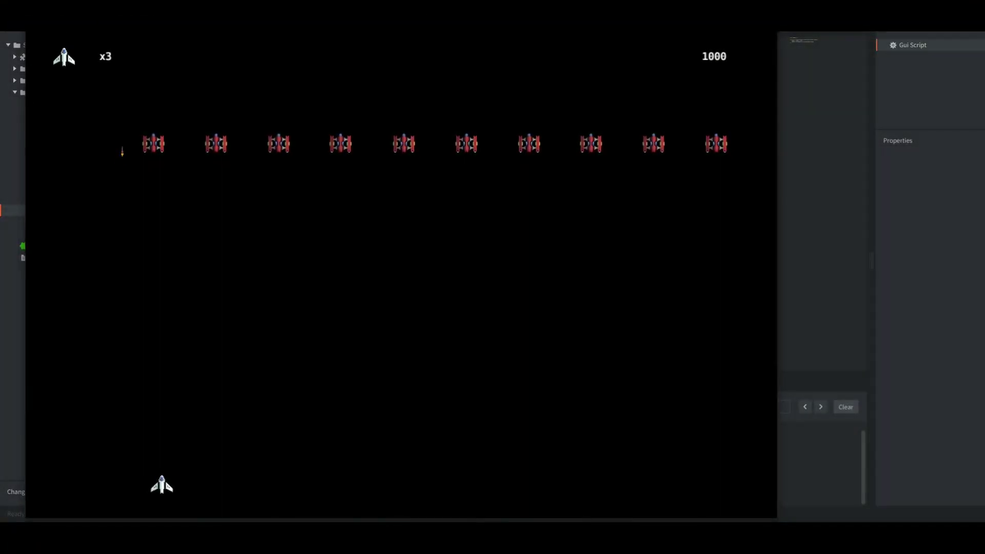
pyautogui.press('Right')
pyautogui.press('space')
pyautogui.press('Right')
pyautogui.press('space')
pyautogui.press('space')
pyautogui.press('Left')
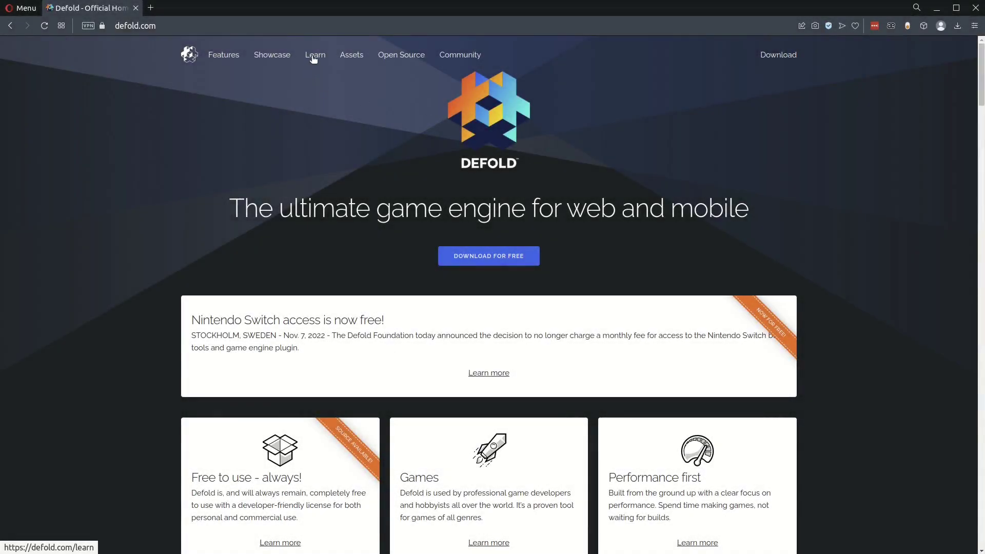
# Step: Browse from Learn to the Defold examples, then open the Built-ins API reference page
pyautogui.click(314, 59)
pyautogui.click(205, 237)
pyautogui.scroll(-3, 492, 226)
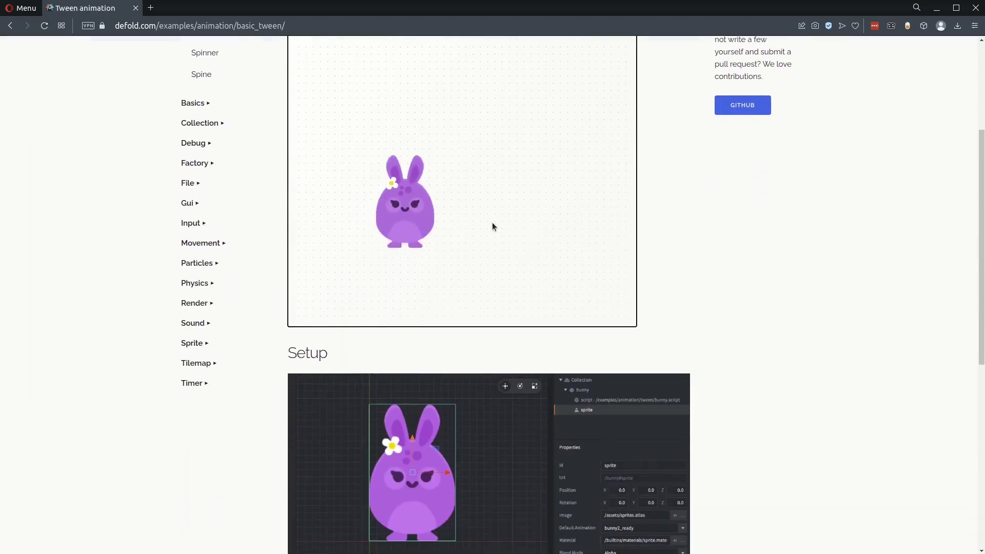
pyautogui.scroll(-6, 492, 222)
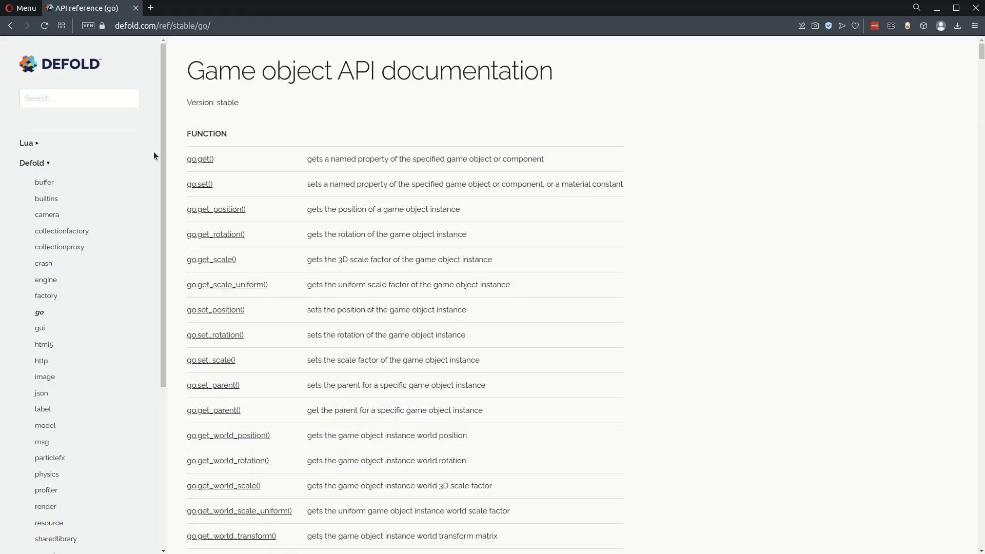
pyautogui.click(54, 201)
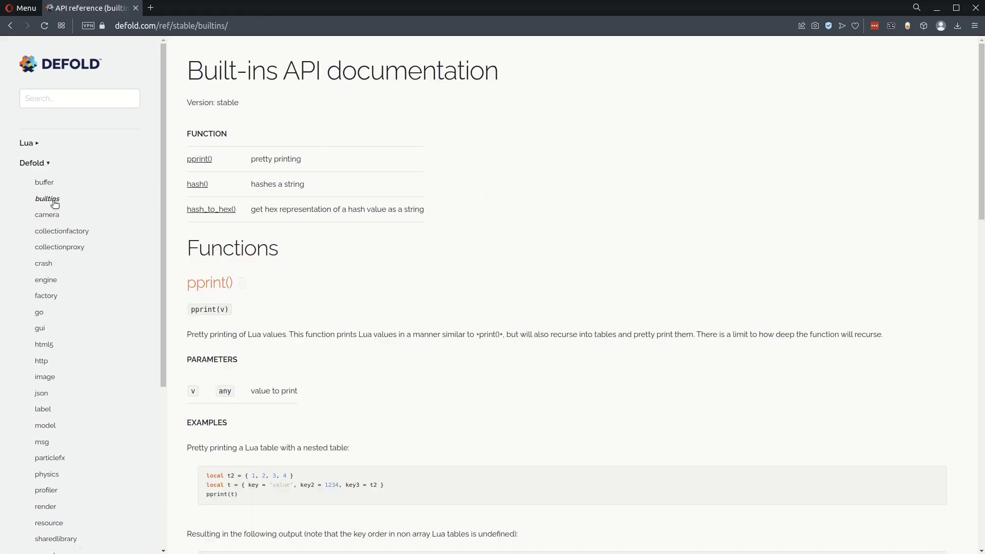